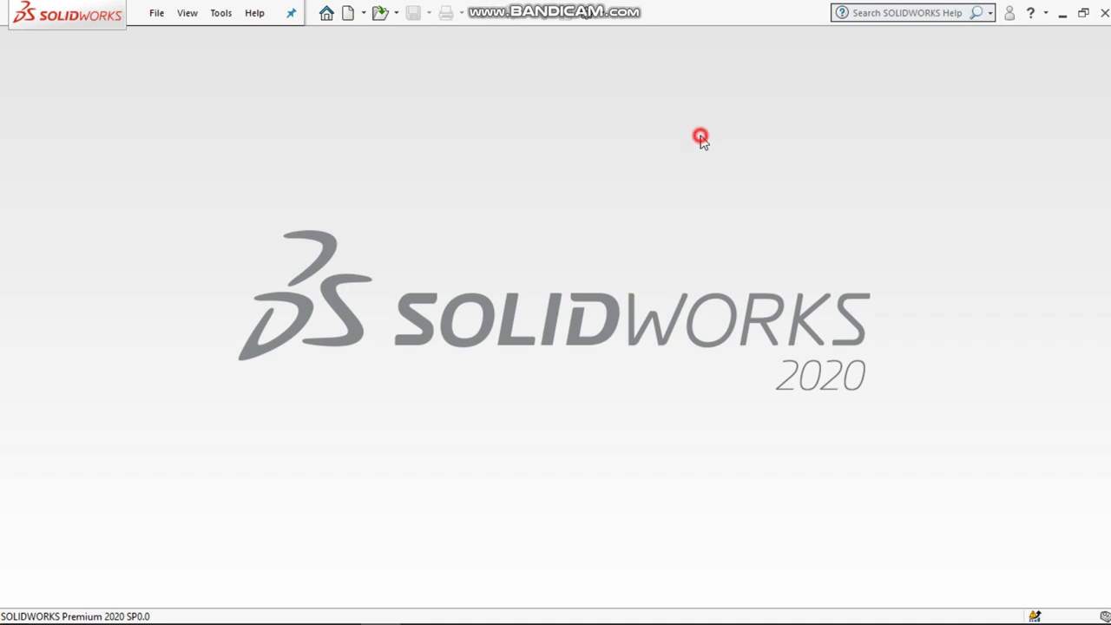
# - Create a new blank part document, Part17, leaving an empty sketch on the Front Plane unused
pyautogui.click(346, 14)
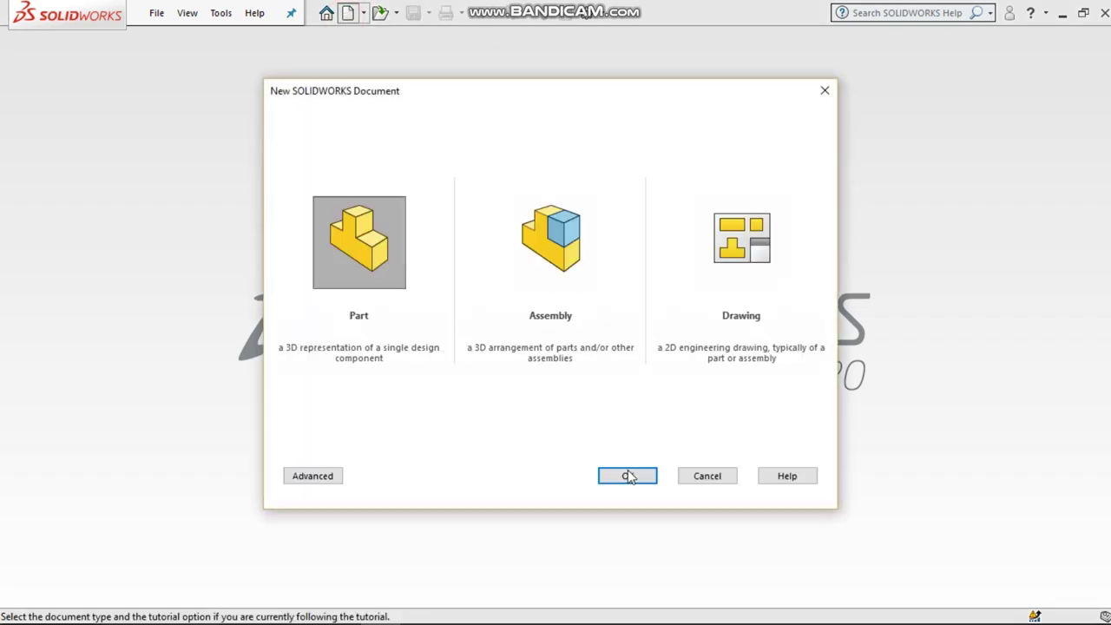
pyautogui.click(625, 484)
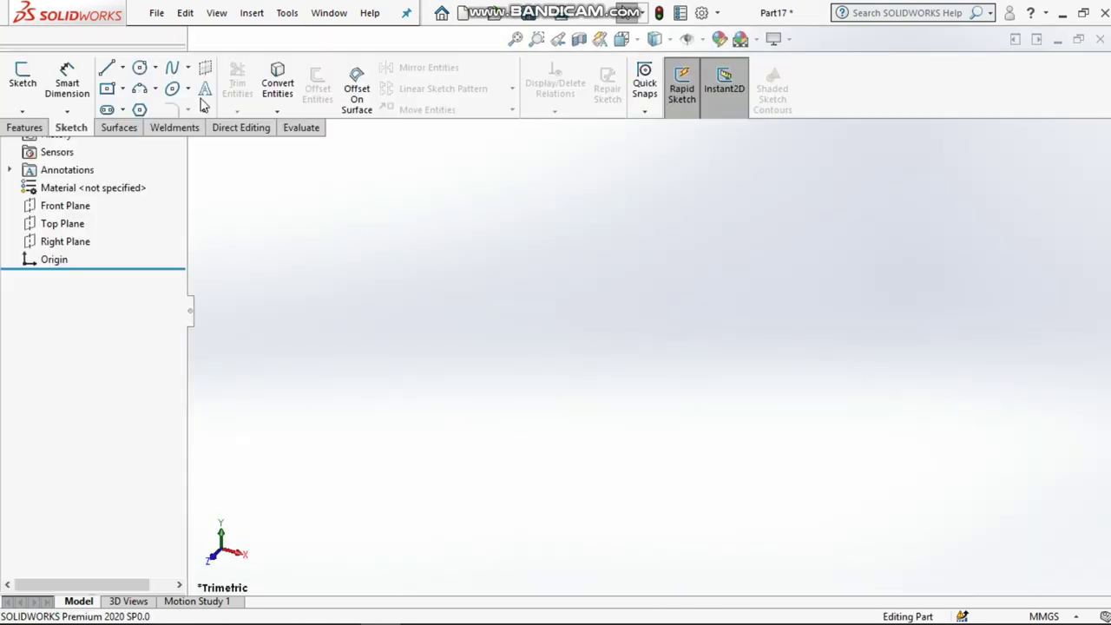
pyautogui.click(103, 68)
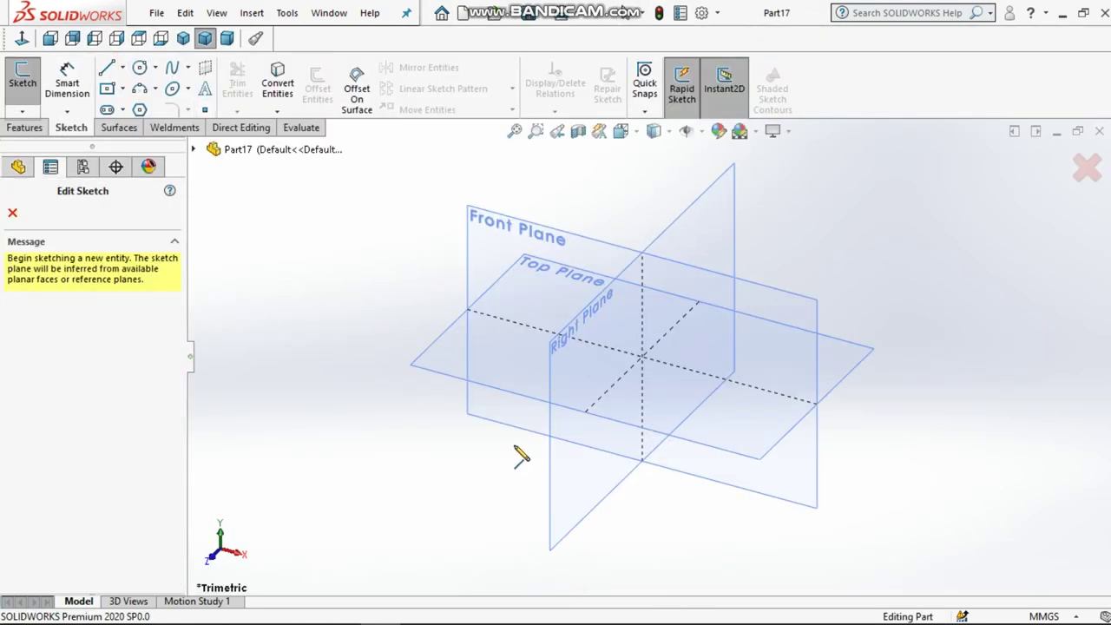
pyautogui.click(533, 242)
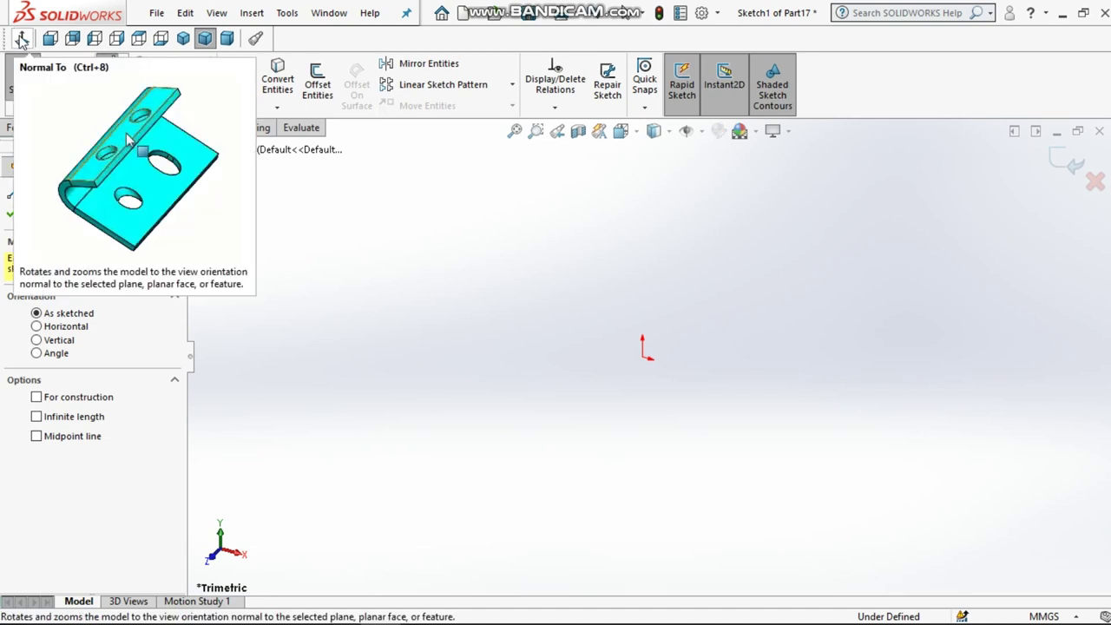
pyautogui.press('Escape')
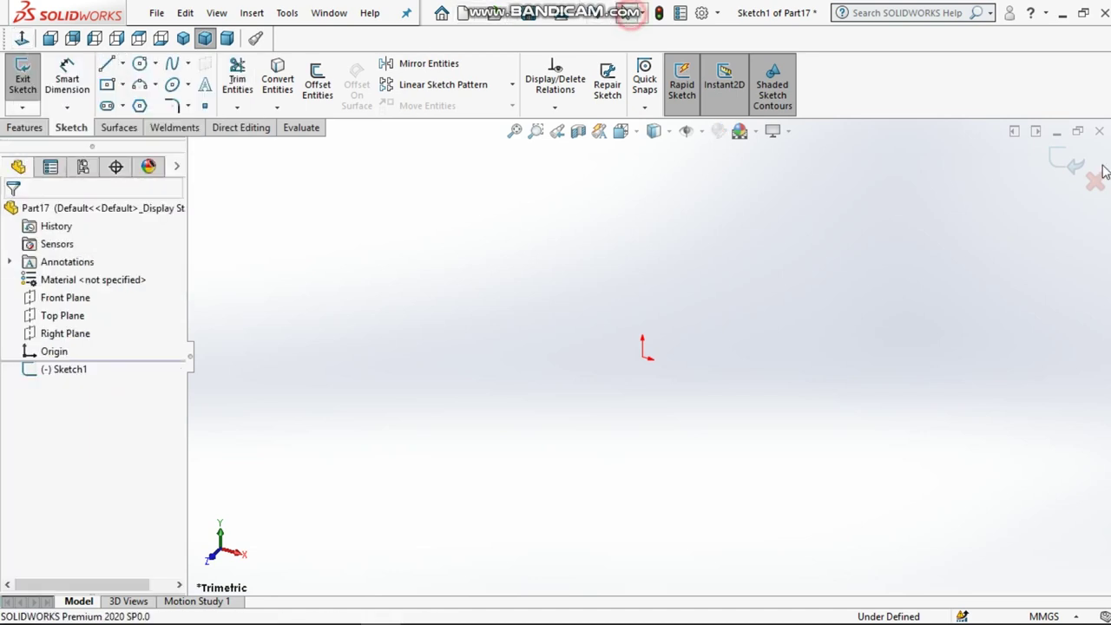
pyautogui.click(1067, 158)
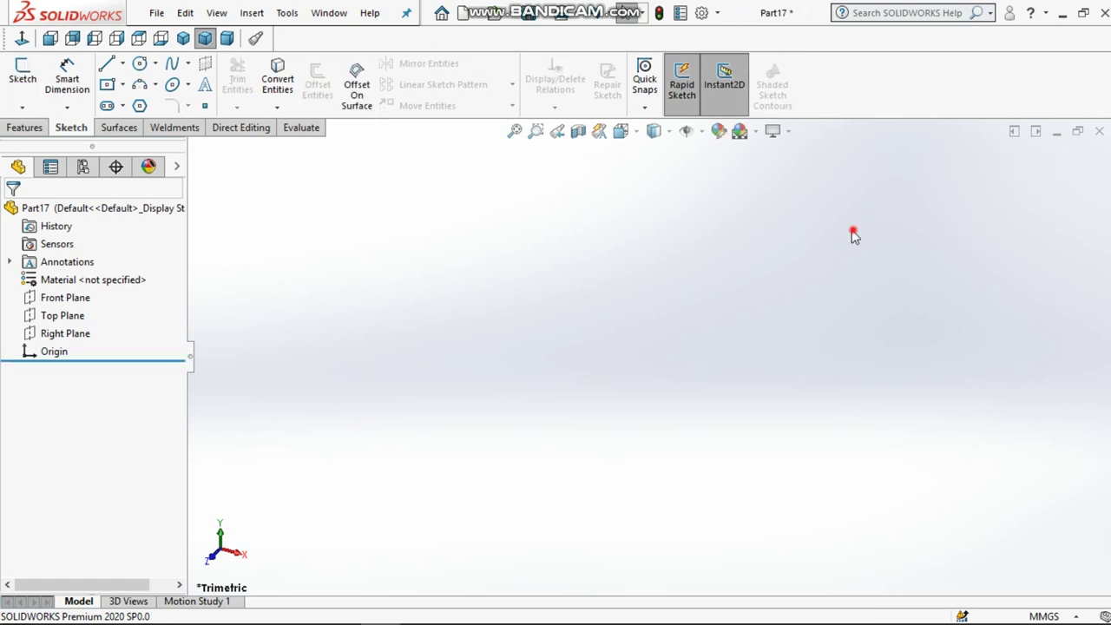
# - Start a sketch on the Top Plane and turn the view to face it head-on
pyautogui.click(63, 312)
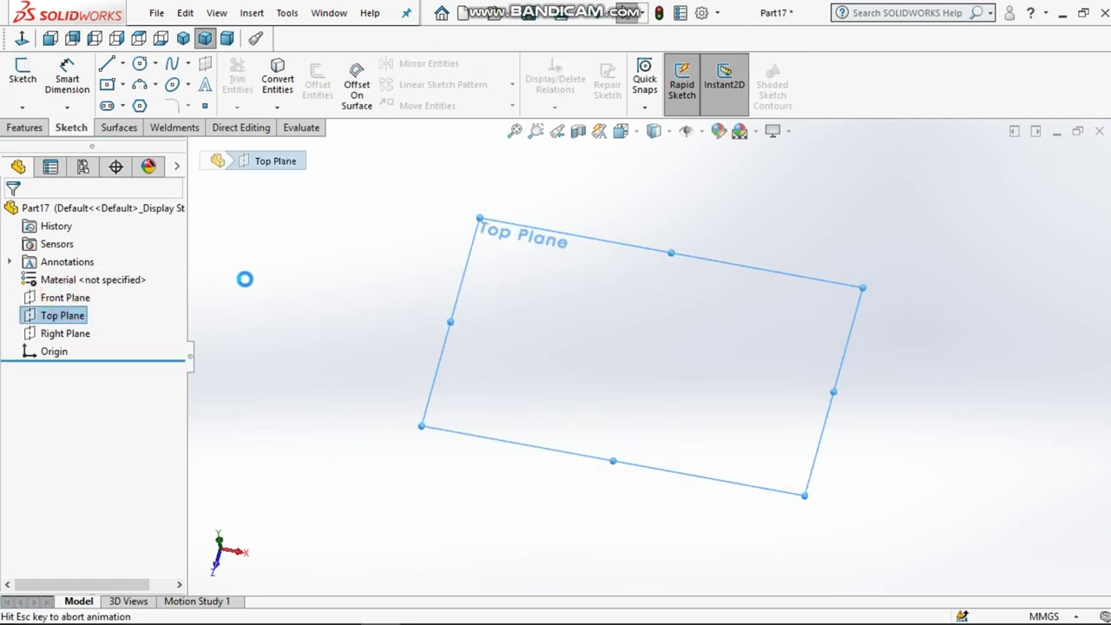
pyautogui.click(246, 275)
pyautogui.click(26, 38)
pyautogui.click(26, 38)
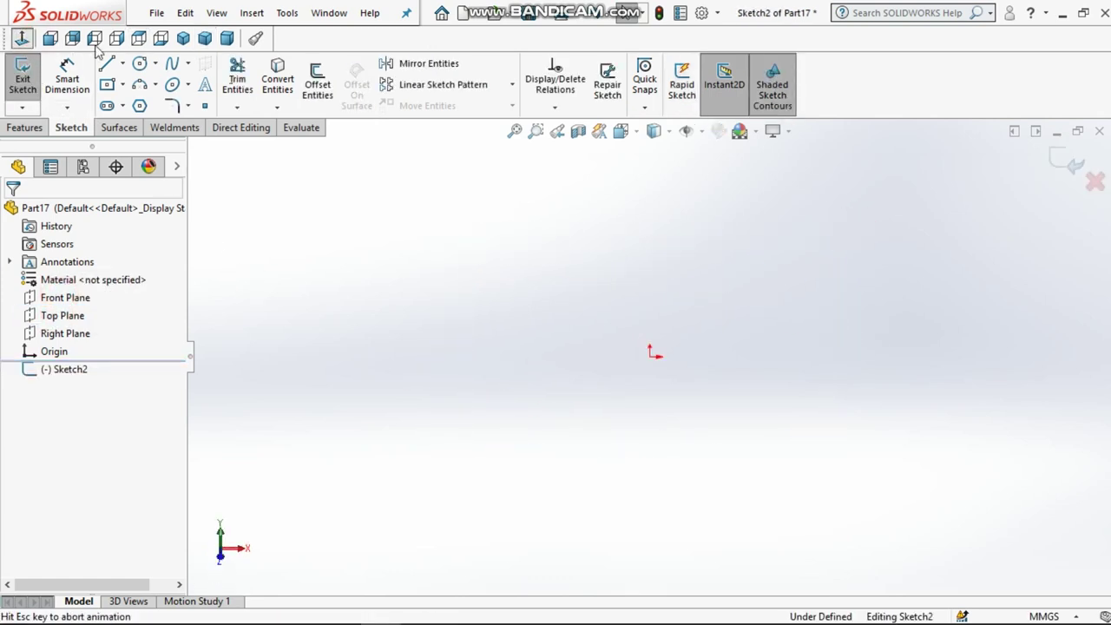
pyautogui.press('l')
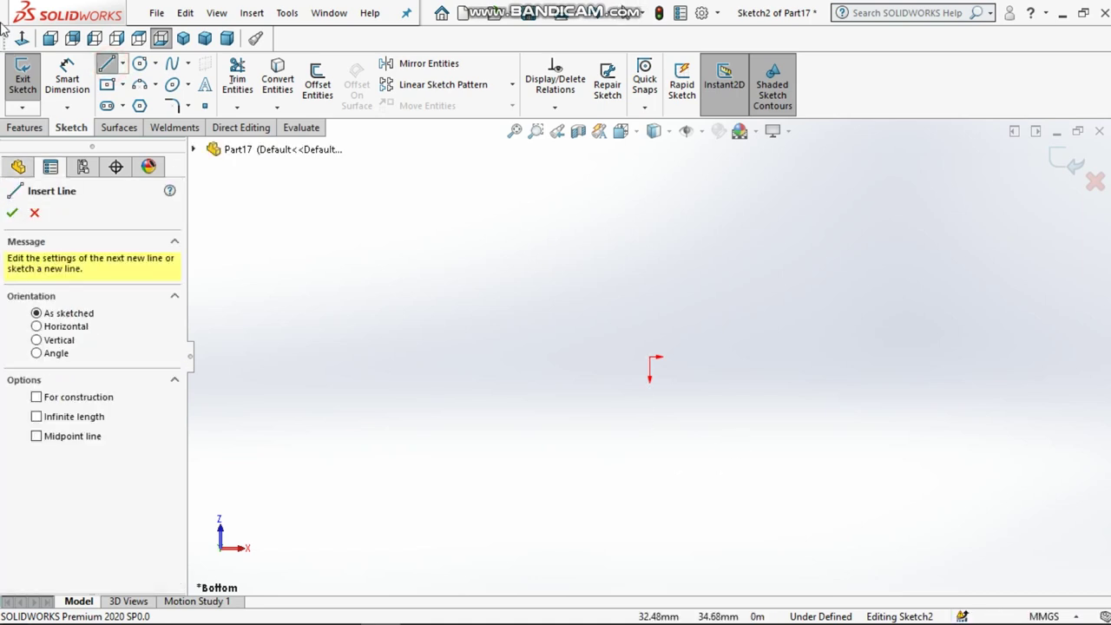
pyautogui.click(22, 38)
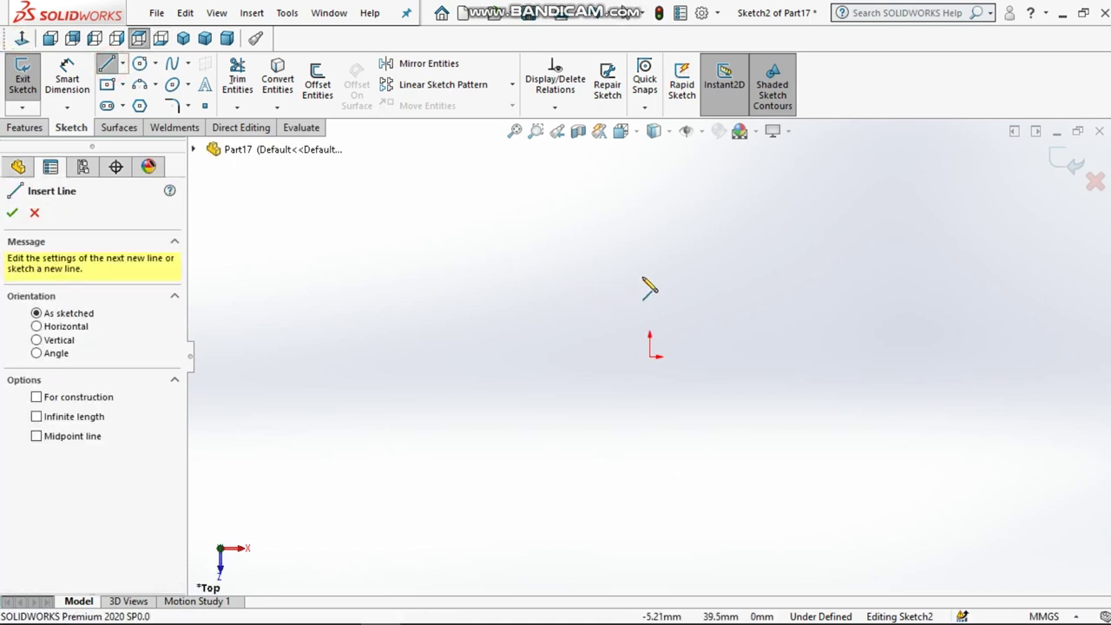
# - Draw a horizontal base line, a short angled line rising right, and a tall vertical line
pyautogui.click(649, 546)
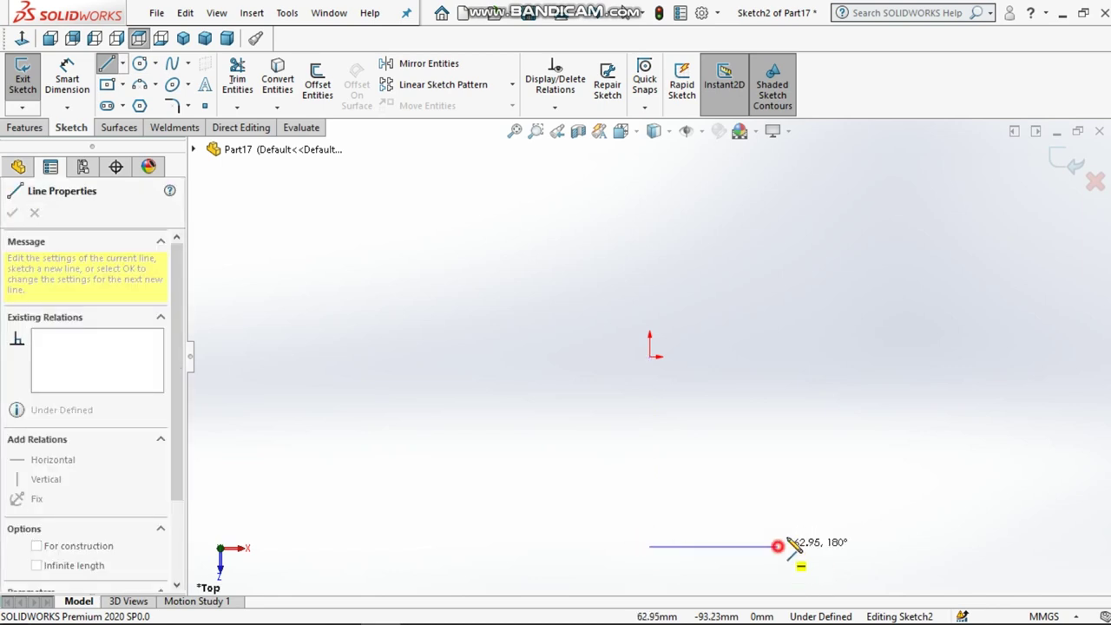
pyautogui.click(777, 546)
pyautogui.click(817, 507)
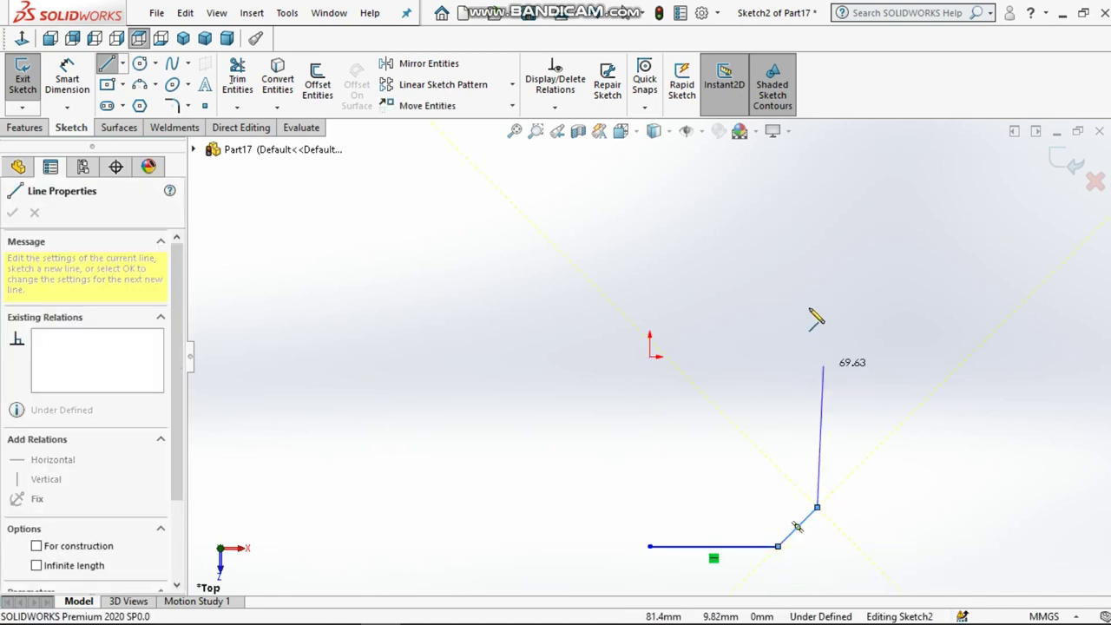
pyautogui.doubleClick(818, 252)
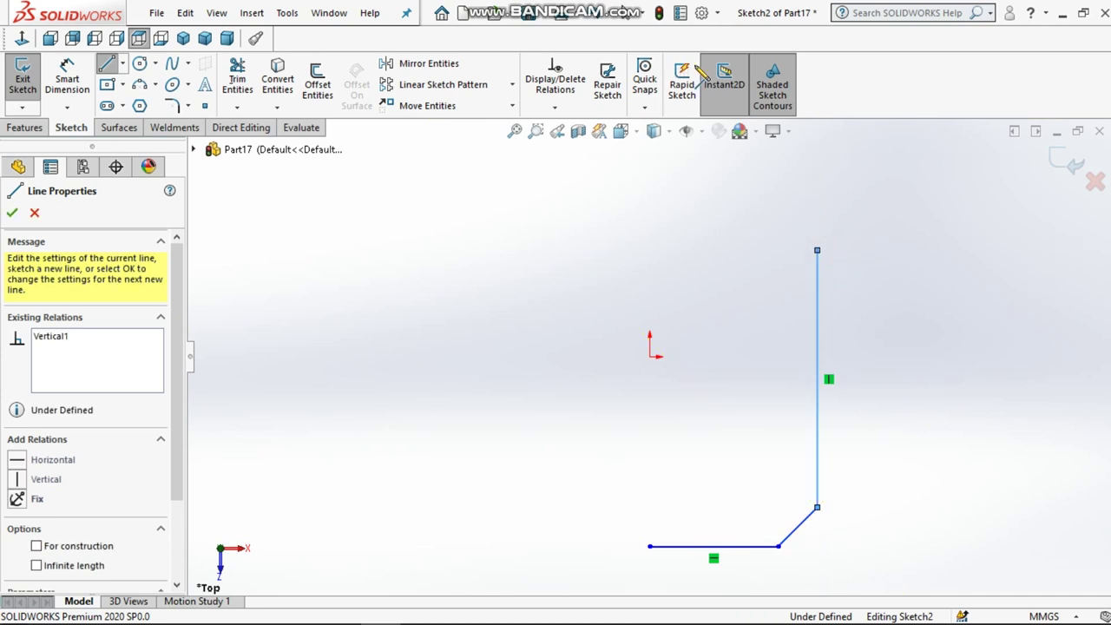
pyautogui.press('Escape')
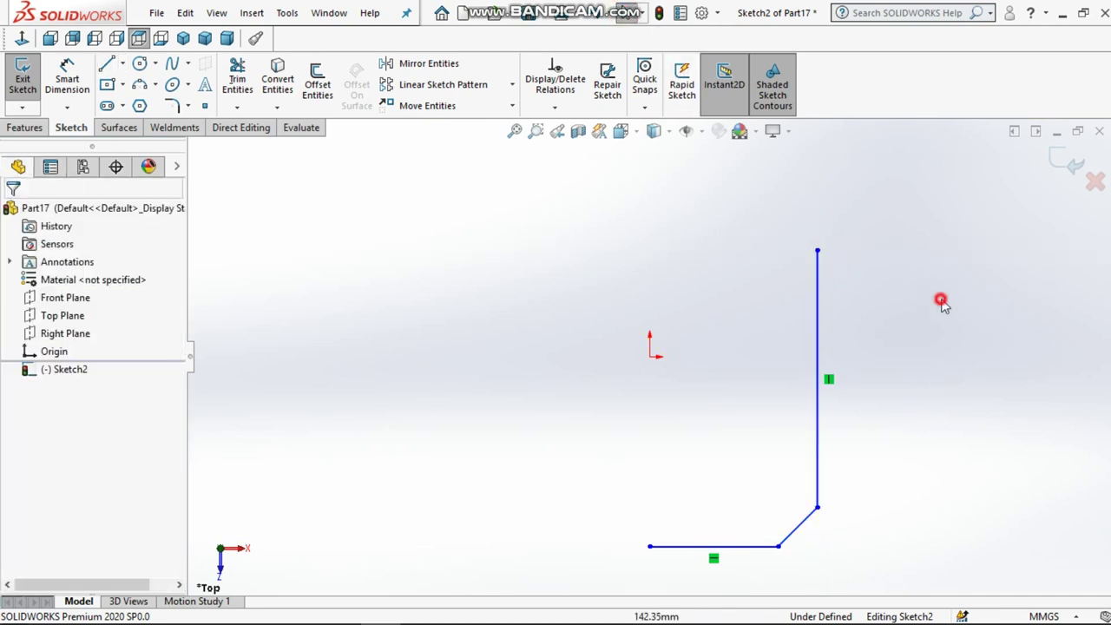
pyautogui.click(70, 78)
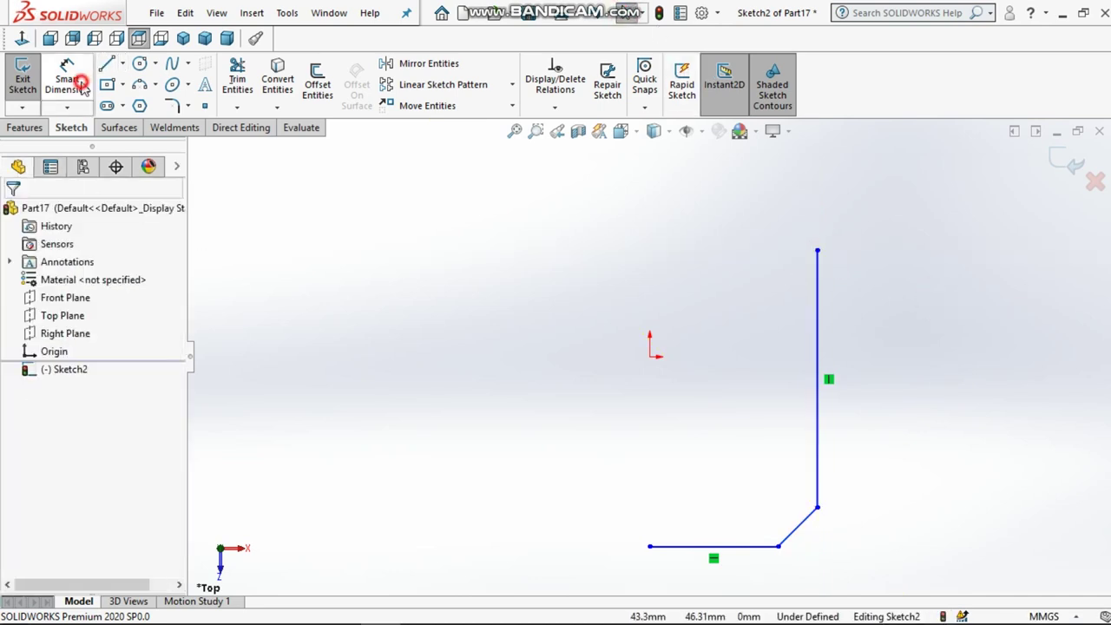
# - Dimension the base line to 25 mm and the angled line's vertical rise to 8 mm
pyautogui.click(686, 547)
pyautogui.click(701, 524)
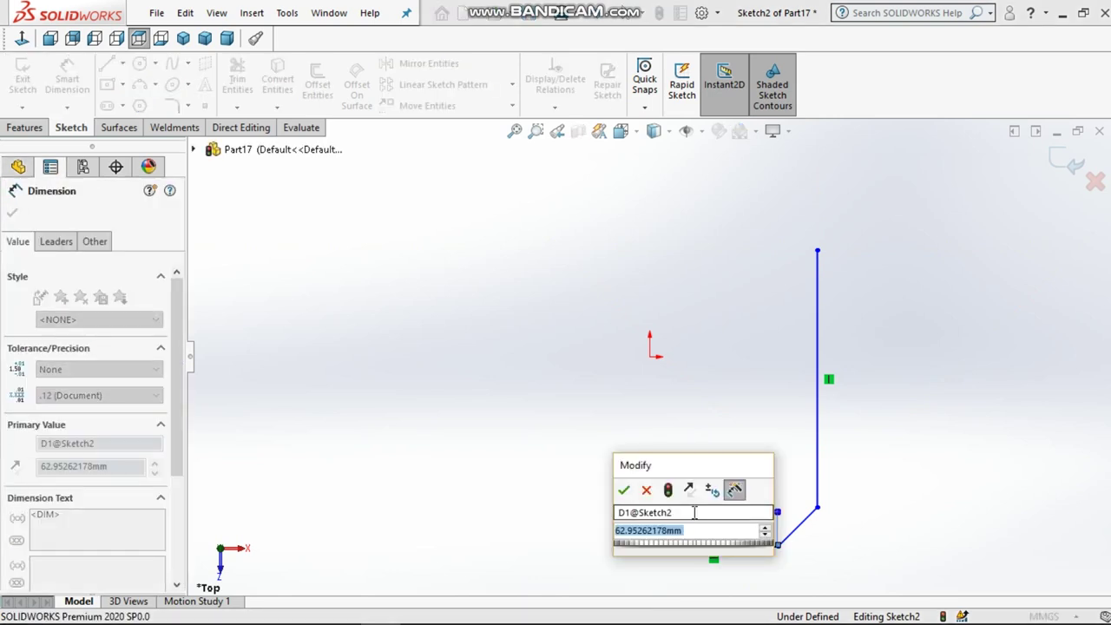
pyautogui.write('25')
pyautogui.press('Return')
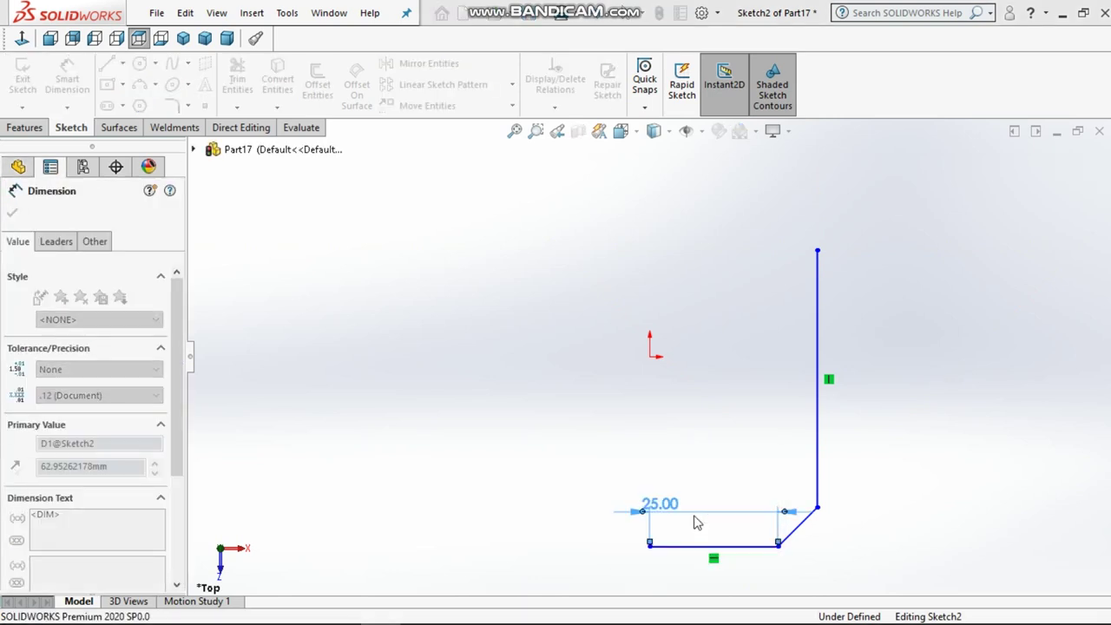
pyautogui.click(870, 473)
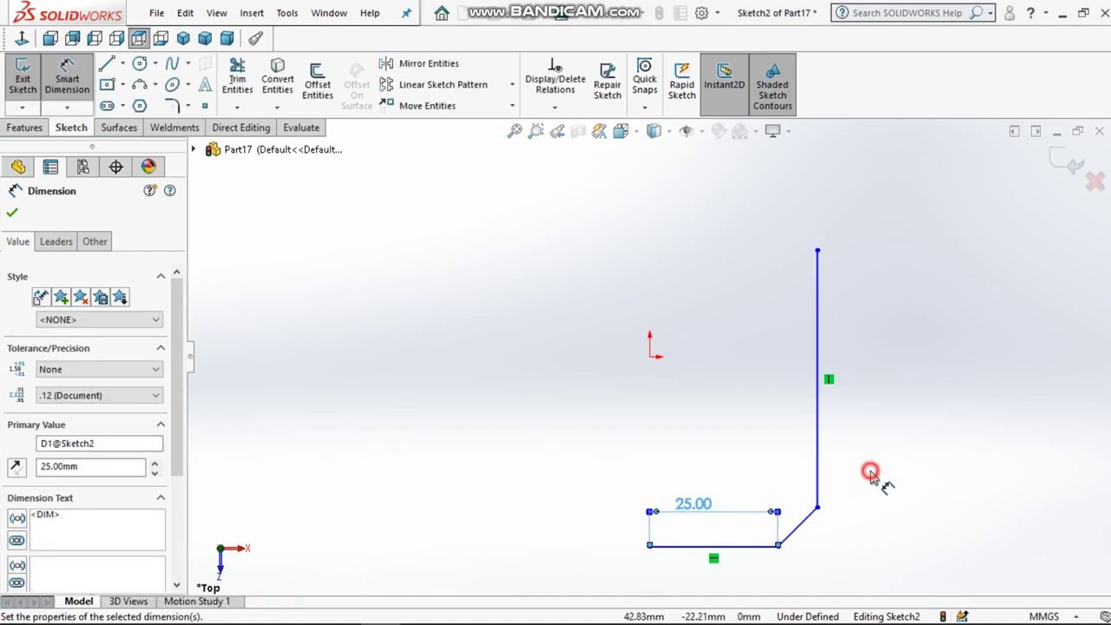
pyautogui.click(817, 508)
pyautogui.click(777, 545)
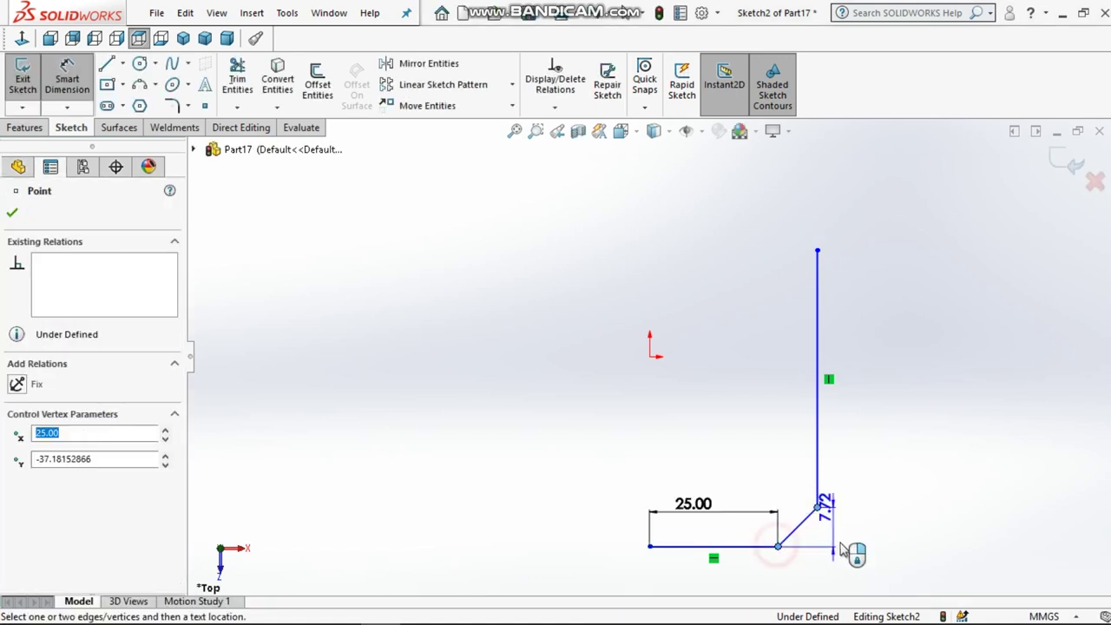
pyautogui.click(866, 539)
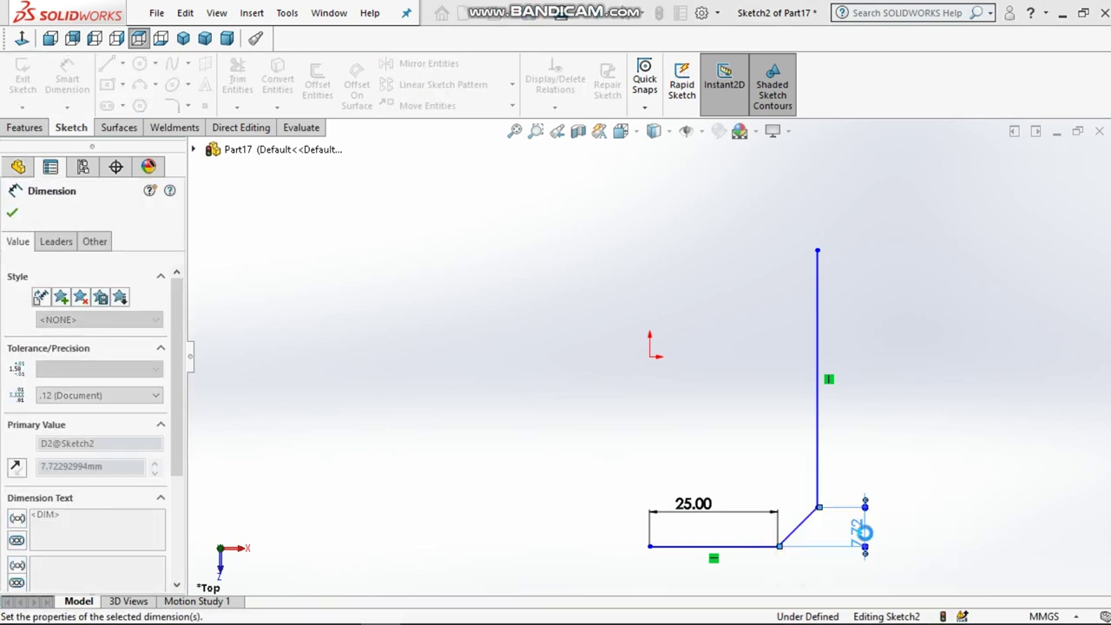
pyautogui.write('8')
pyautogui.press('Return')
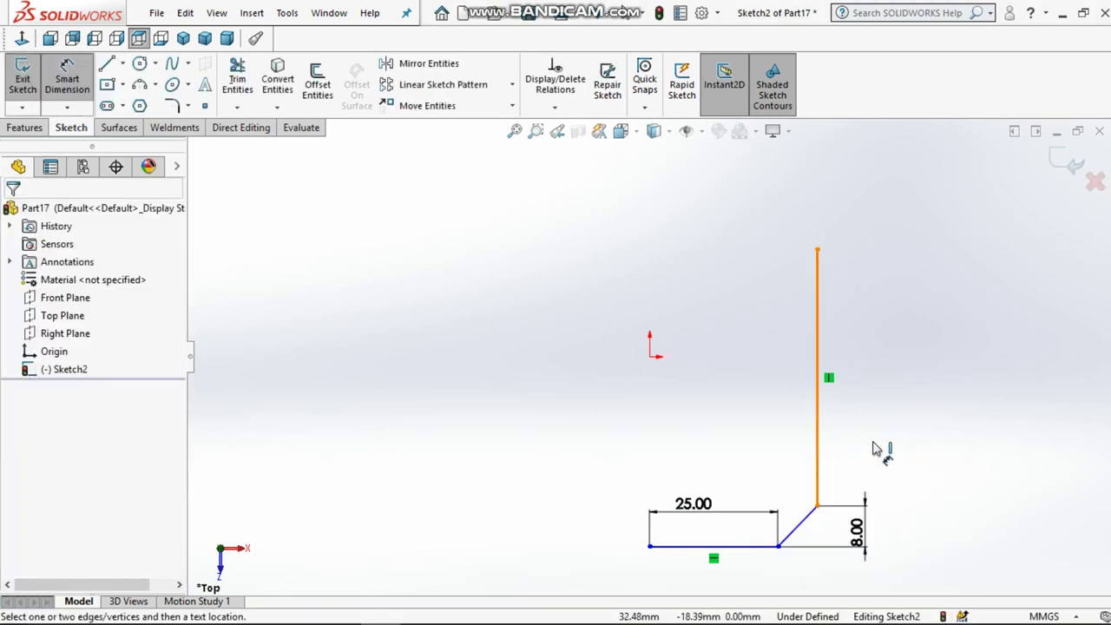
# - Set the tall vertical line's length to 114 mm and fit the sketch in view
pyautogui.click(885, 447)
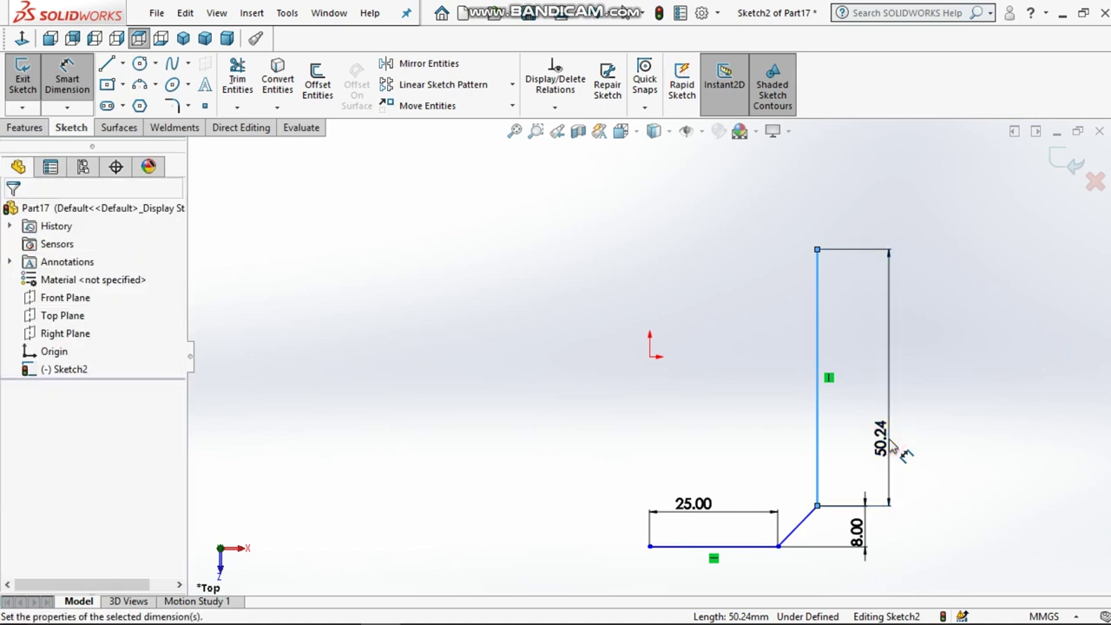
pyautogui.click(894, 448)
pyautogui.write('11')
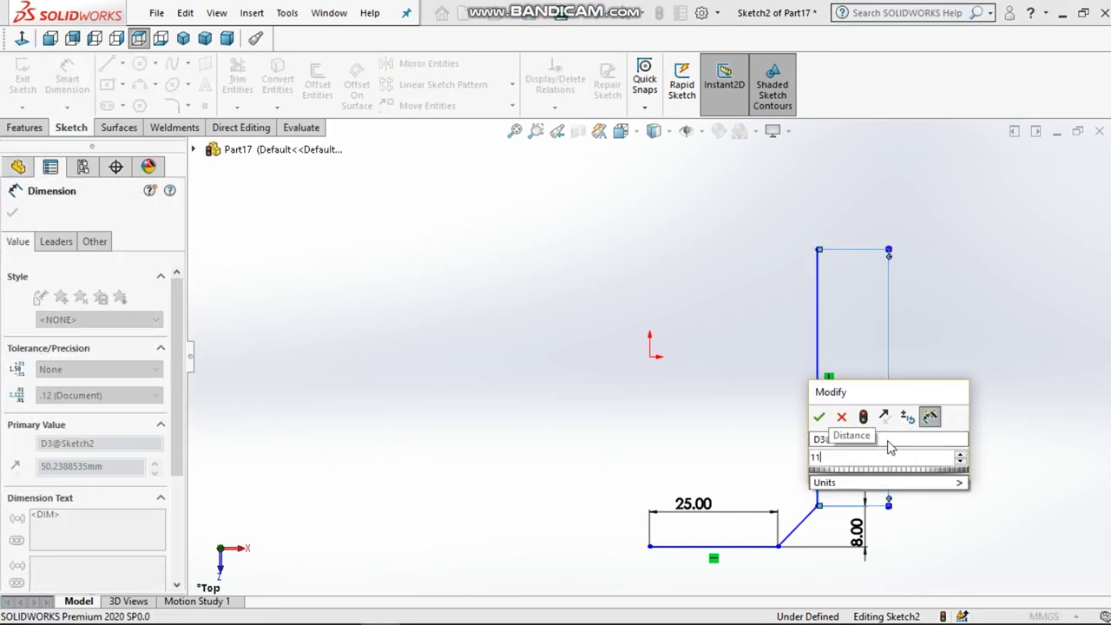
pyautogui.write('4')
pyautogui.press('Return')
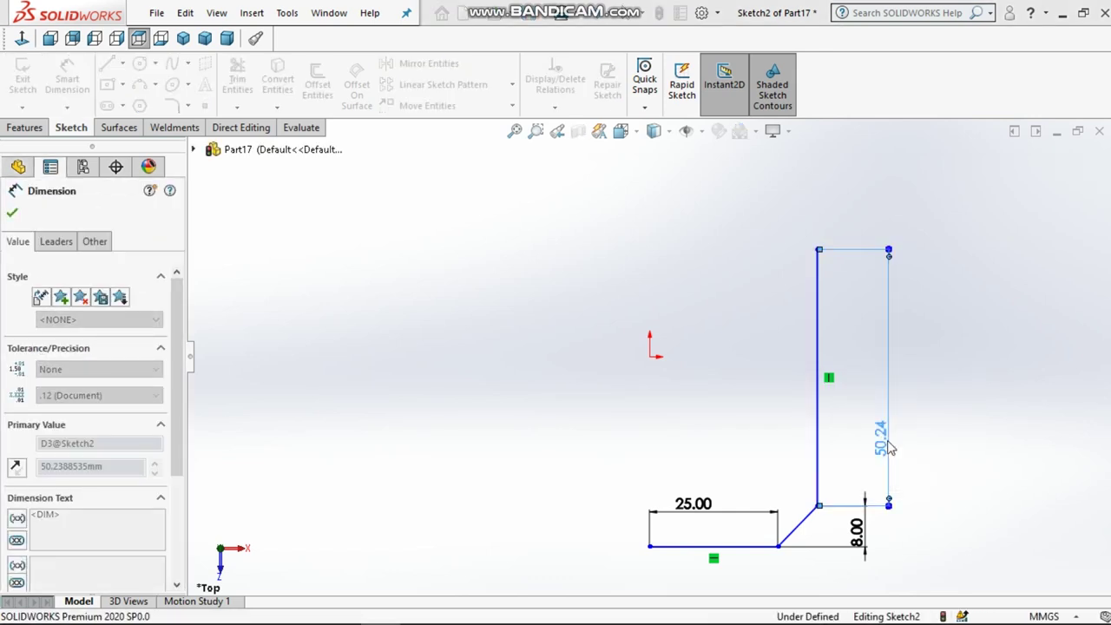
pyautogui.press('Escape')
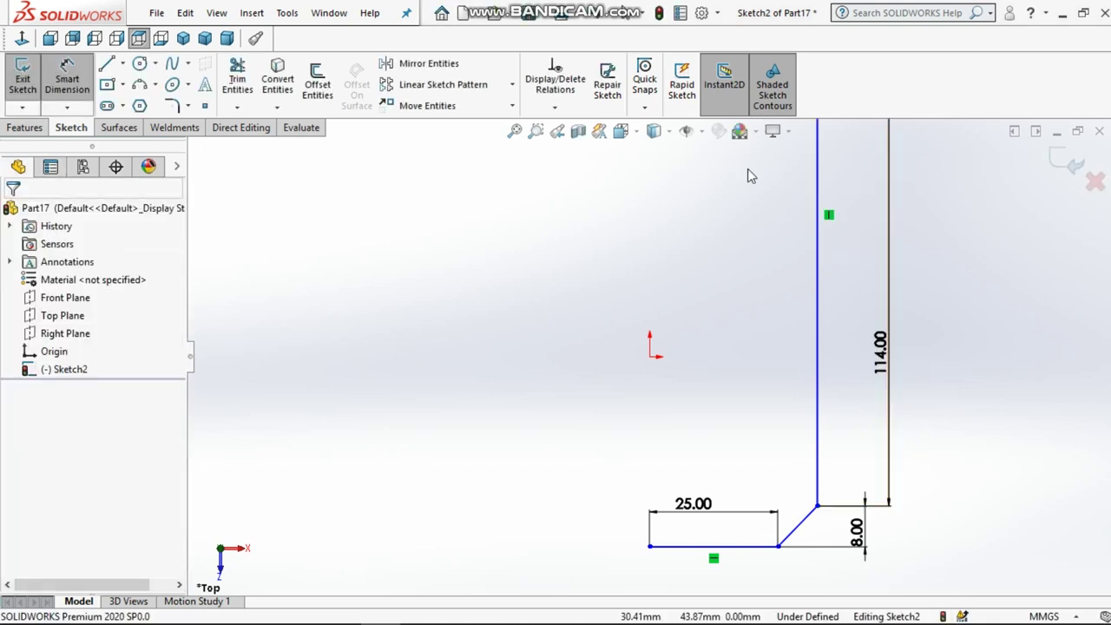
pyautogui.press('f')
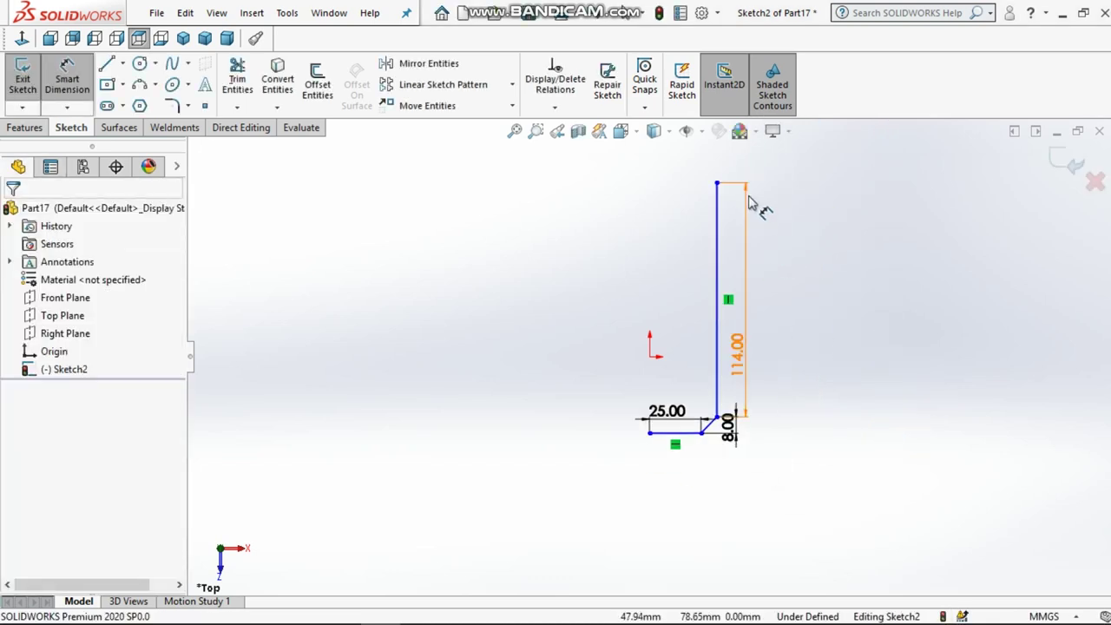
# - Draw a slanted shoulder line upward from the top of the vertical line
pyautogui.scroll(-3, 720, 173)
pyautogui.scroll(-2, 719, 170)
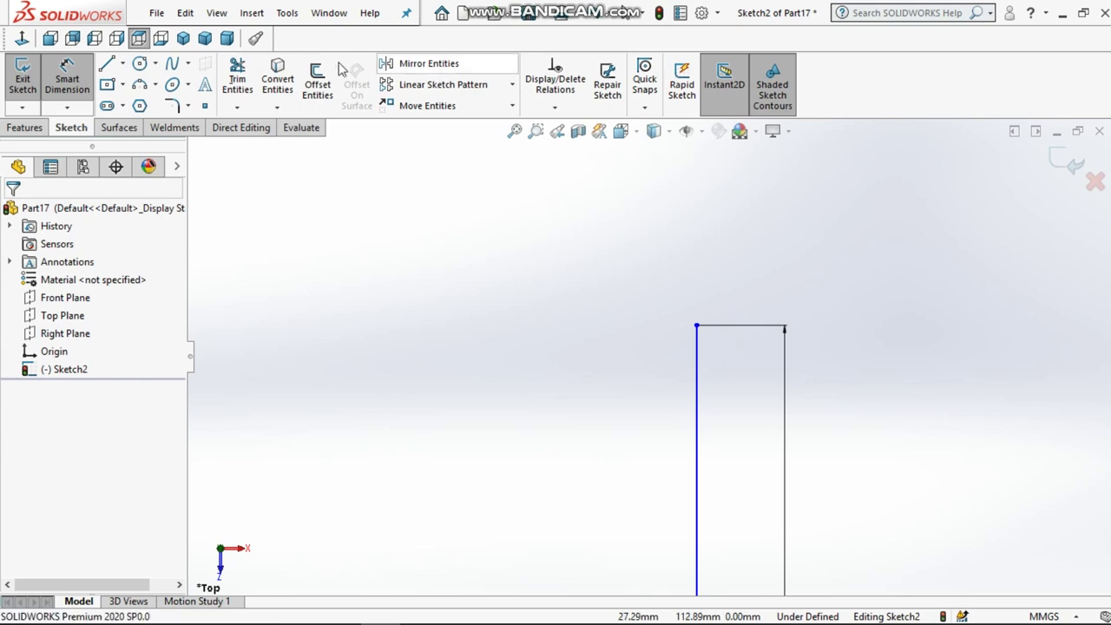
pyautogui.click(696, 324)
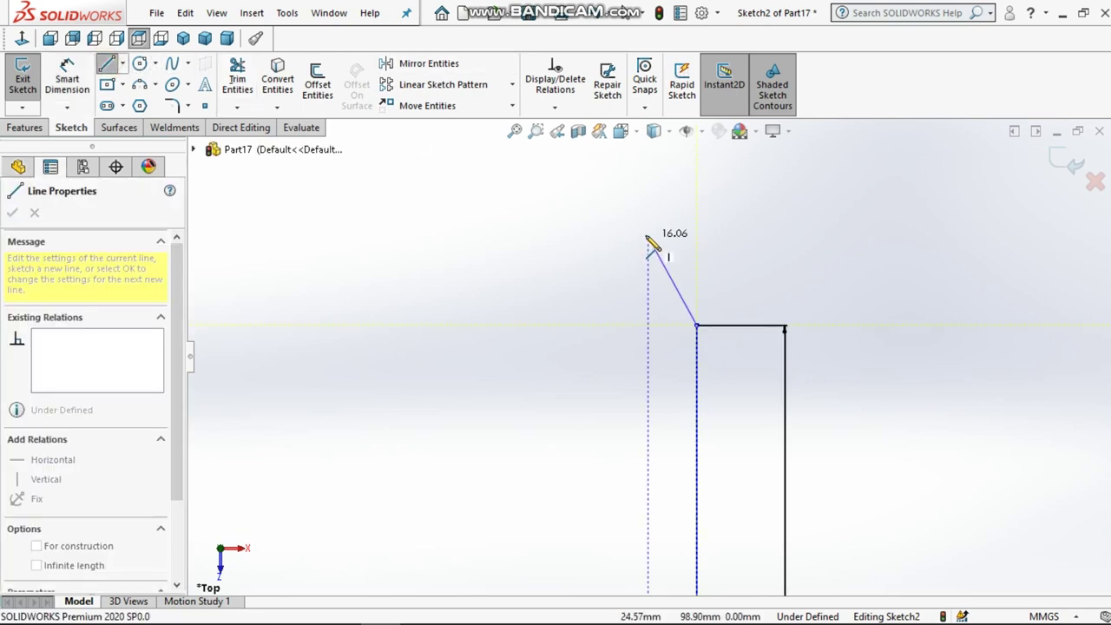
pyautogui.click(634, 224)
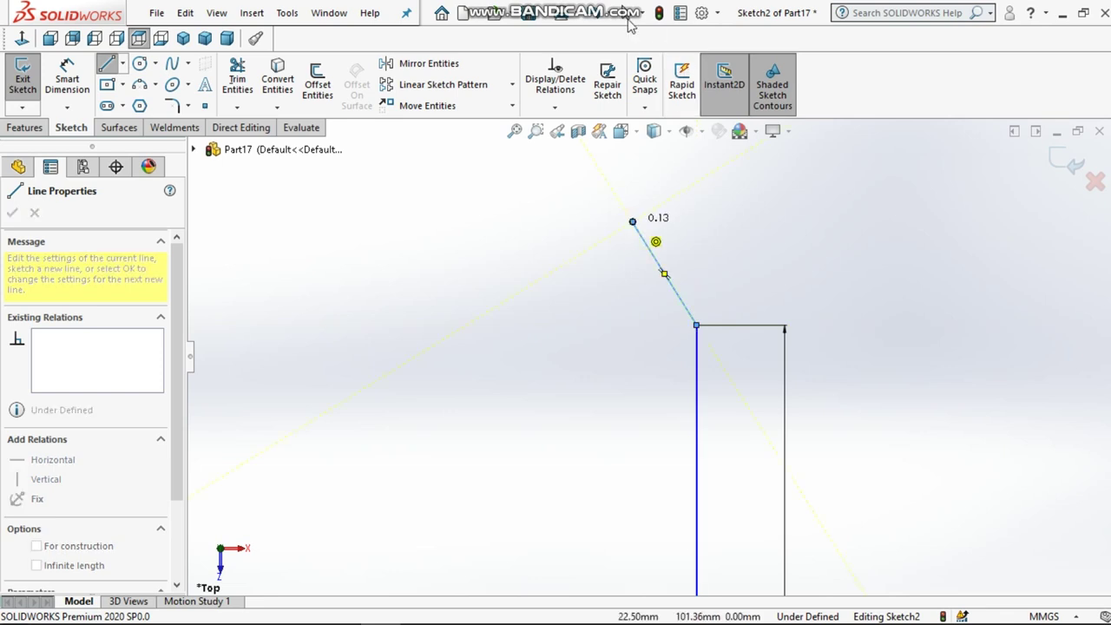
pyautogui.press('Escape')
# - Dimension the shoulder's vertical rise to 17 mm
pyautogui.click(59, 68)
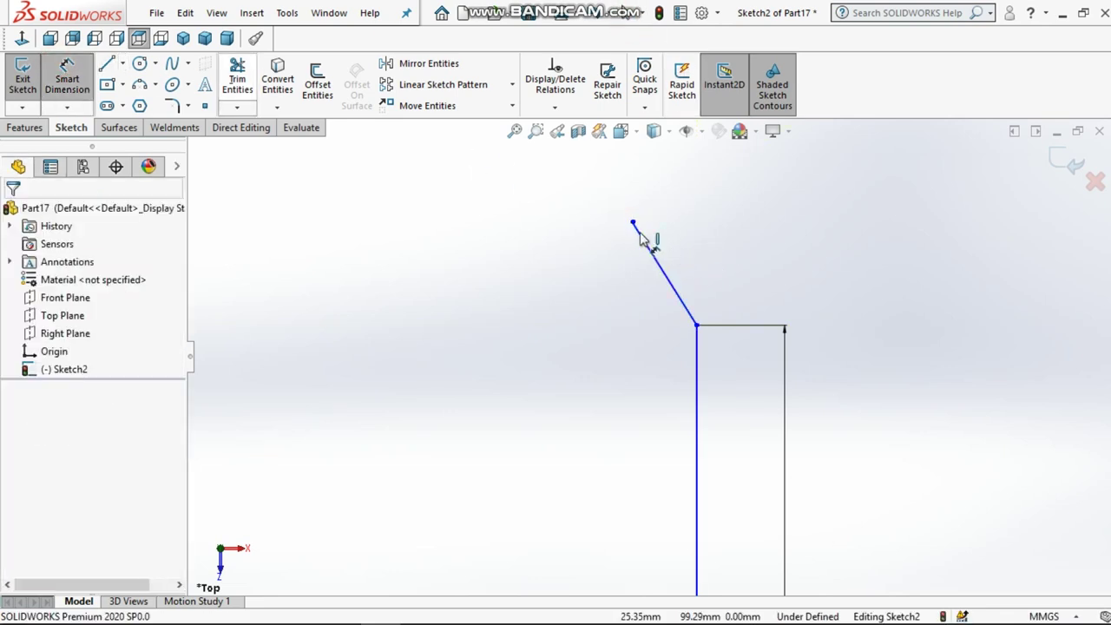
pyautogui.click(633, 222)
pyautogui.click(697, 325)
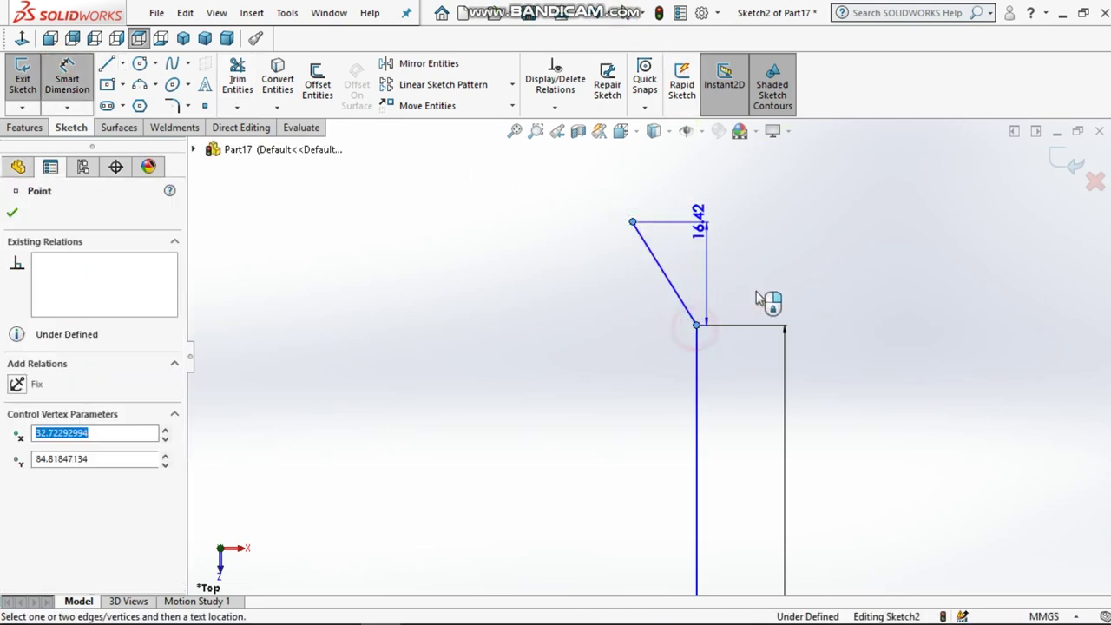
pyautogui.click(846, 293)
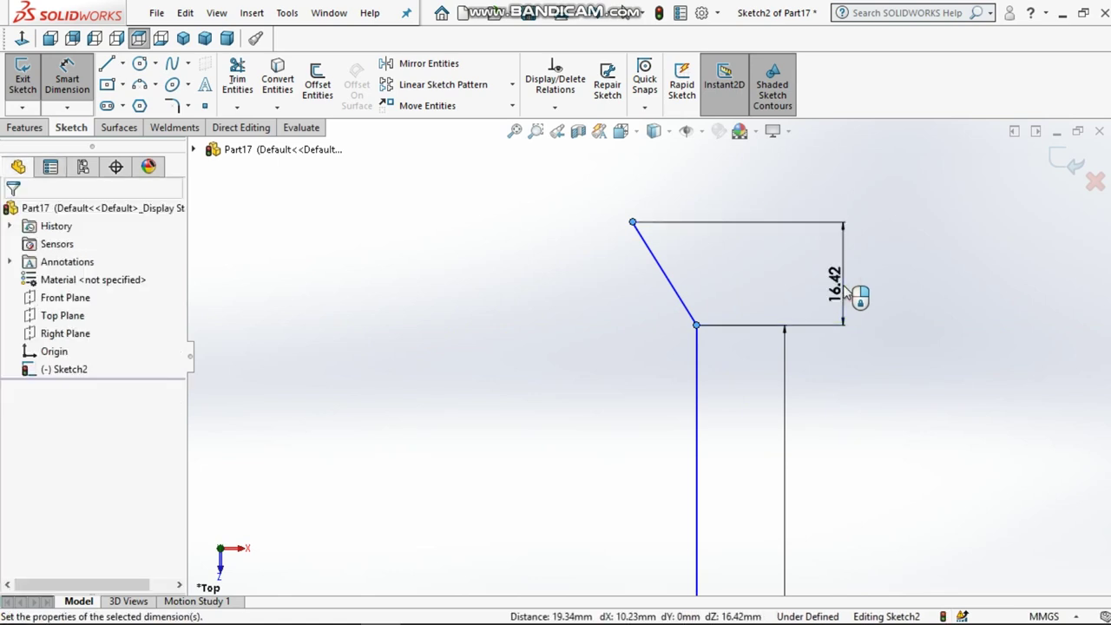
pyautogui.write('17')
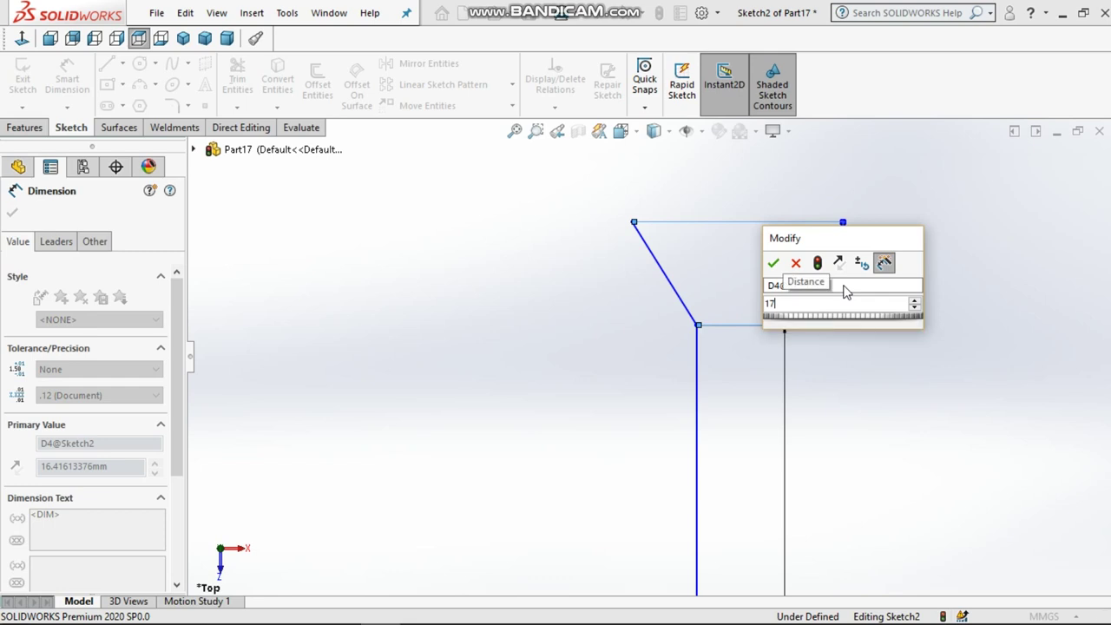
pyautogui.press('Return')
pyautogui.click(907, 276)
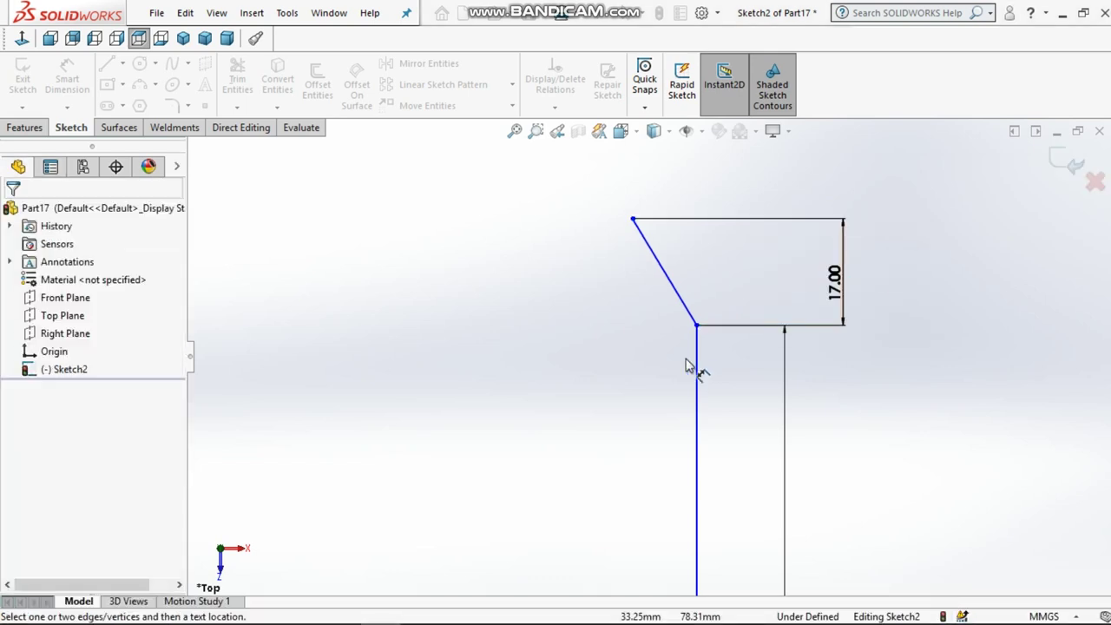
# - Set the angle between the vertical line and shoulder line to 145°
pyautogui.click(697, 337)
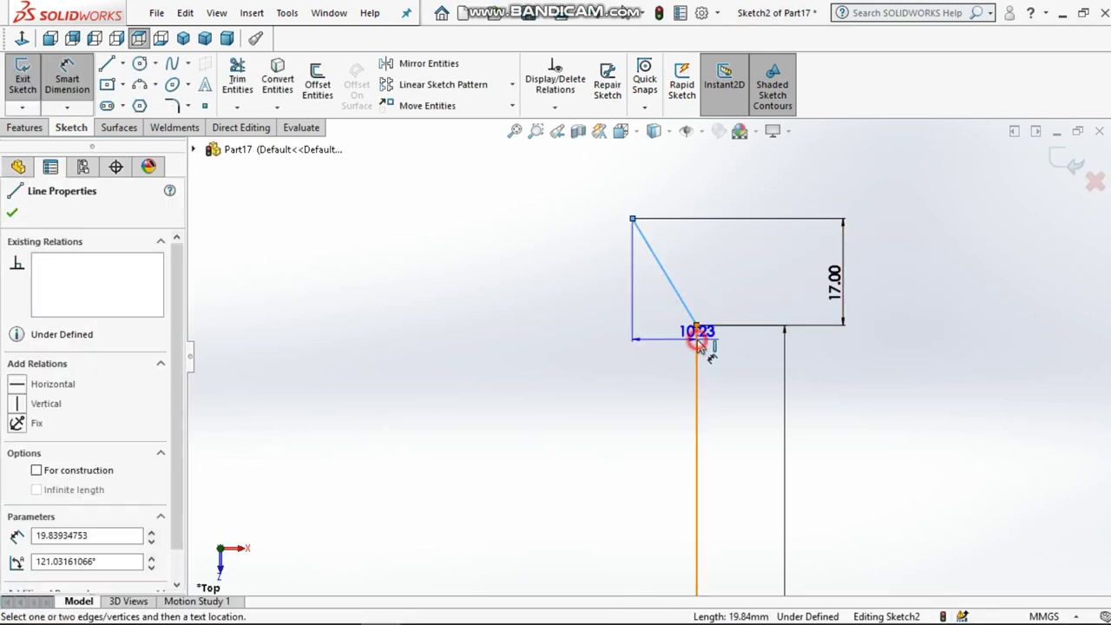
pyautogui.click(675, 291)
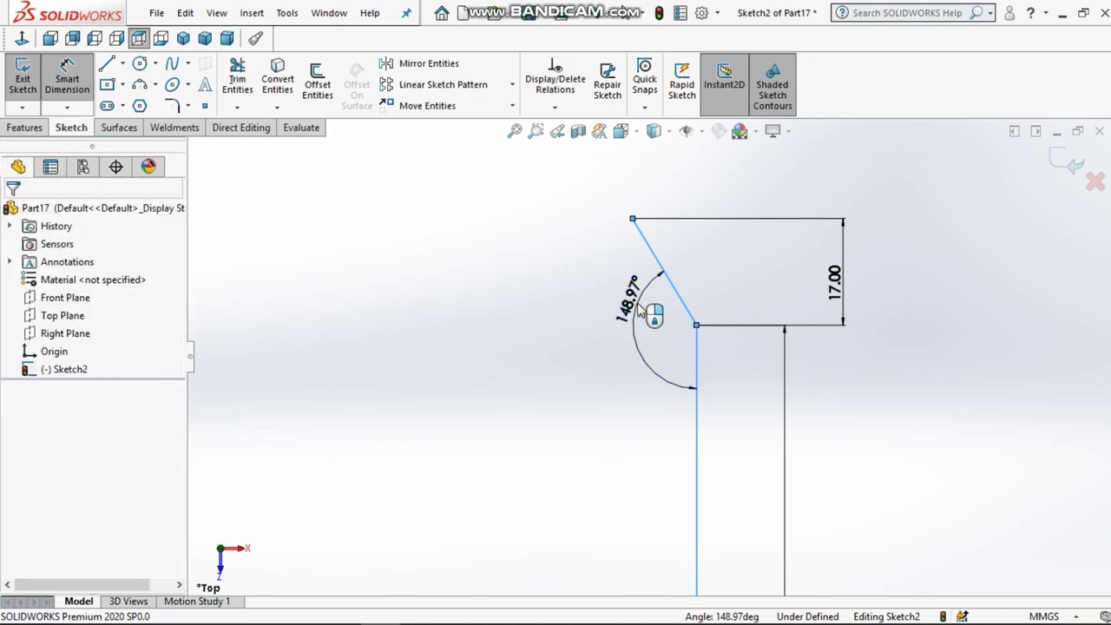
pyautogui.click(639, 310)
pyautogui.write('145')
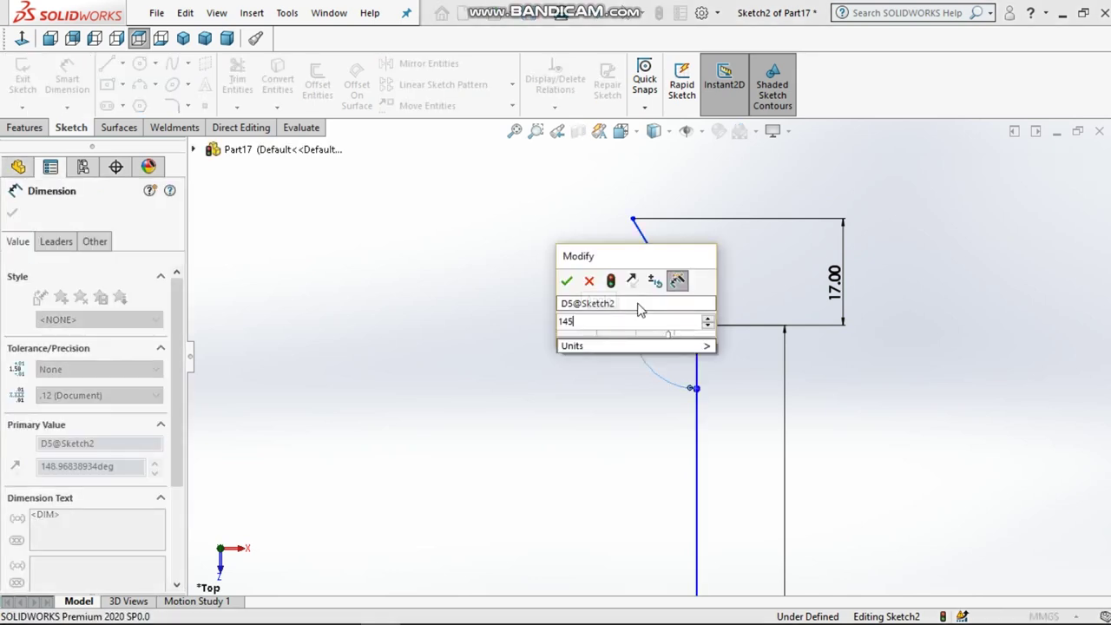
pyautogui.press('Return')
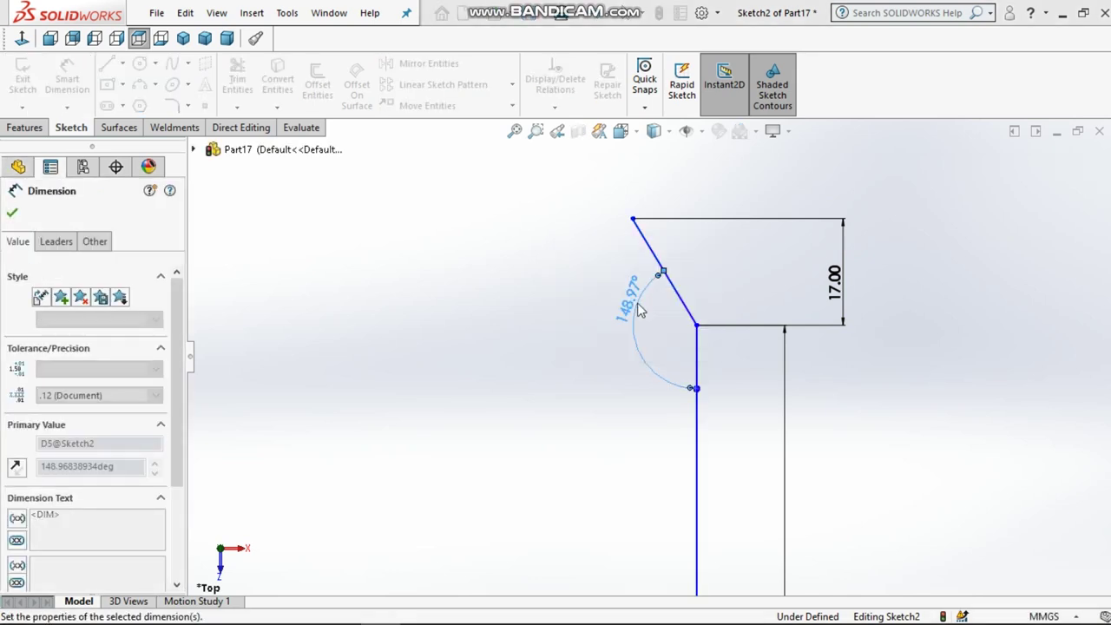
pyautogui.click(947, 303)
pyautogui.press('f')
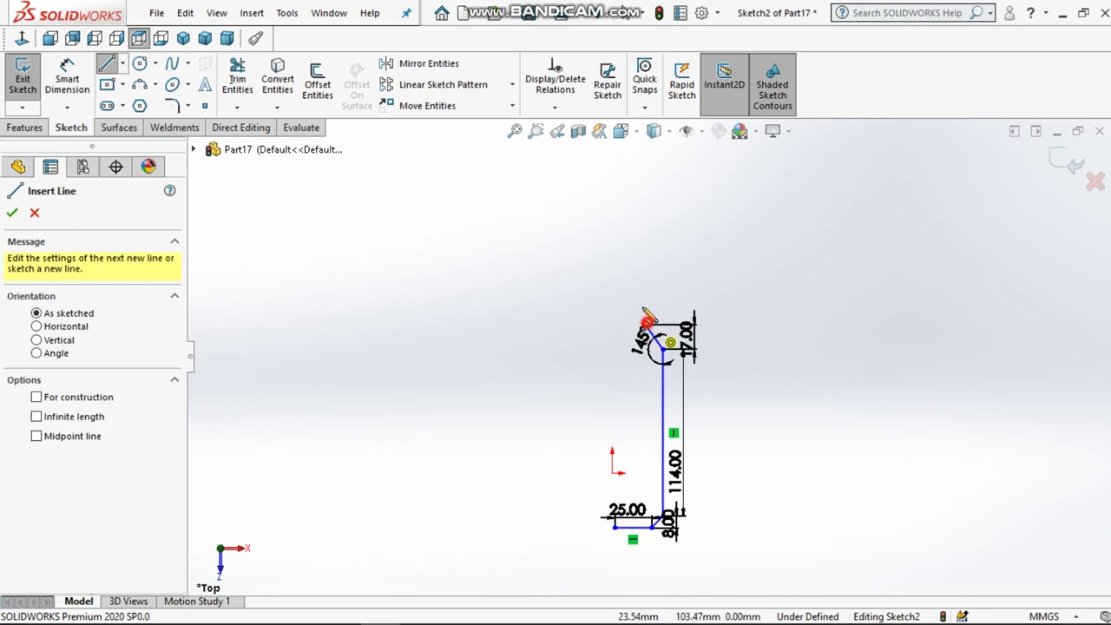
# - Draw a longer slanted line upward from the shoulder's top corner
pyautogui.moveTo(644, 325); pyautogui.dragTo(627, 252)
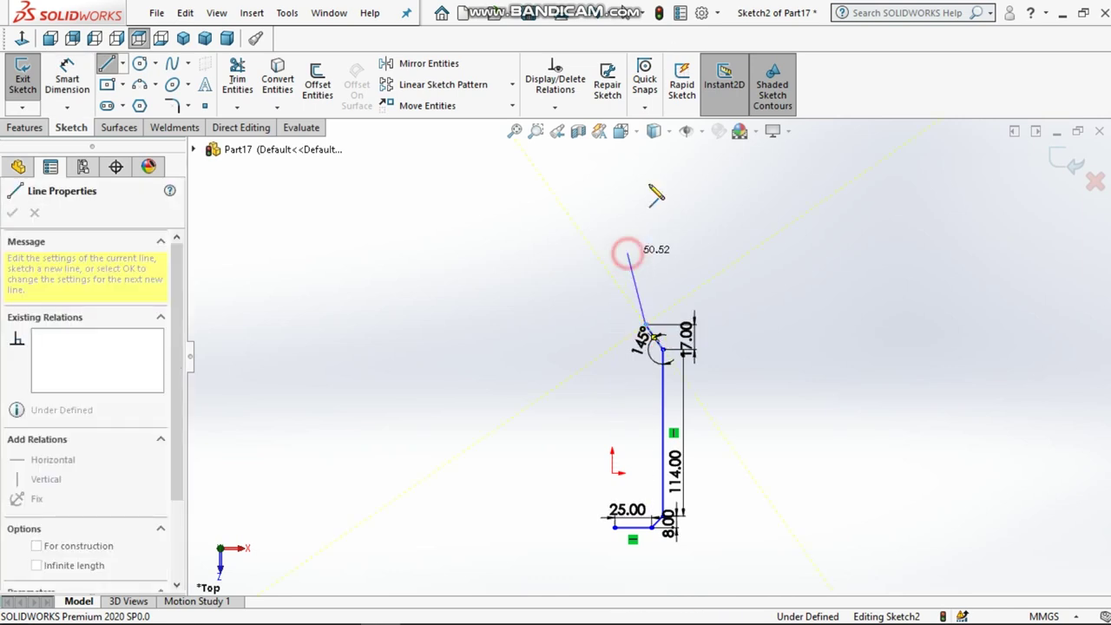
pyautogui.press('Escape')
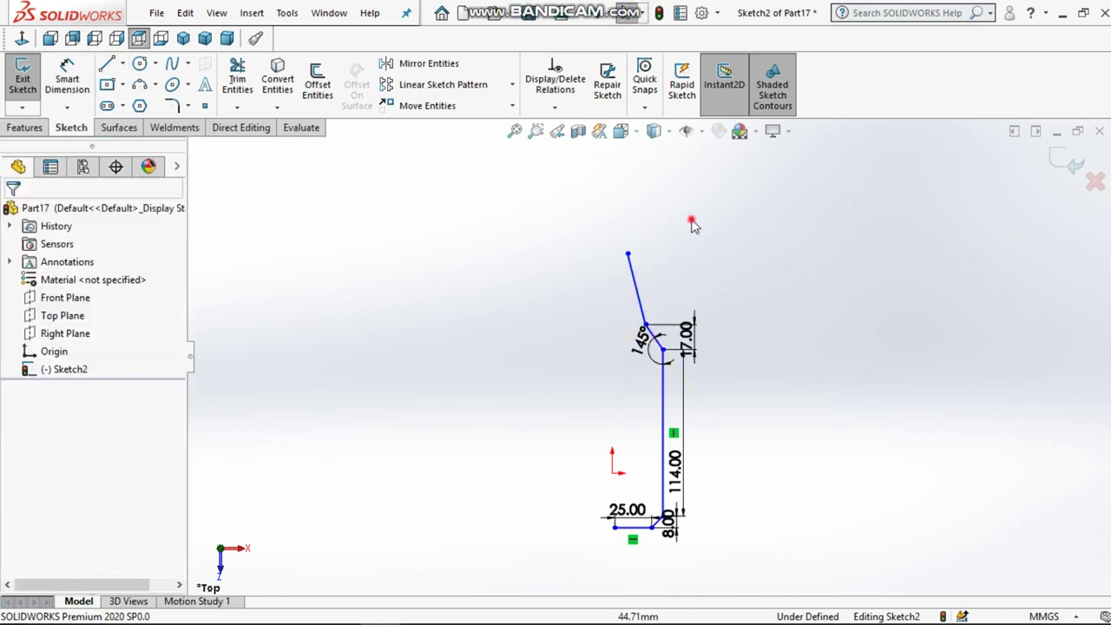
pyautogui.scroll(-3, 694, 225)
# - Dimension the upper slanted line's vertical height to 60 mm
pyautogui.press('d')
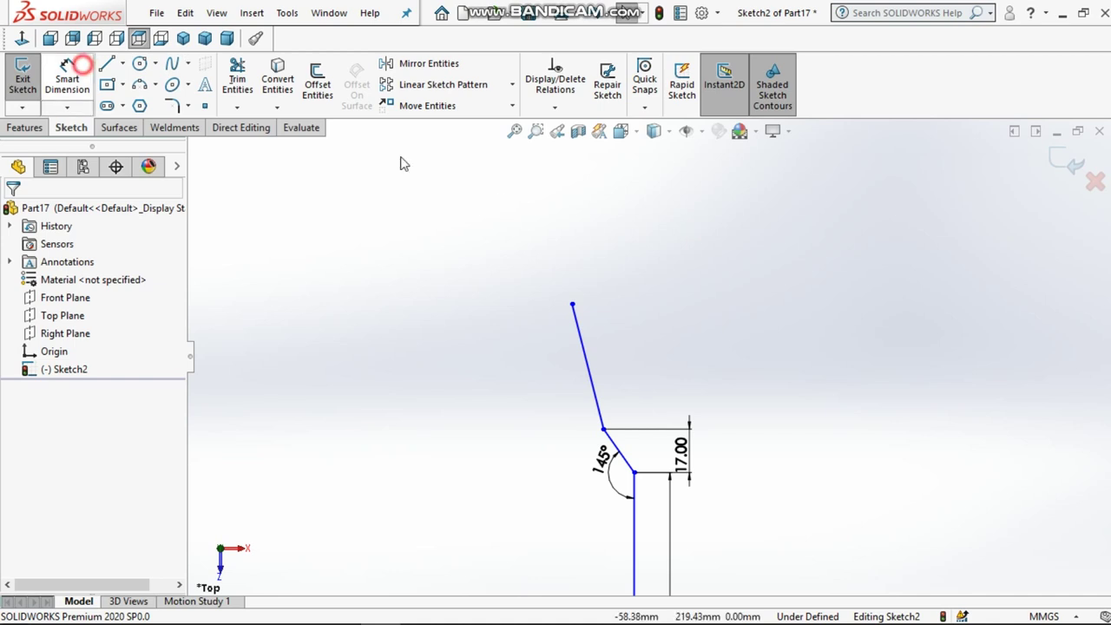
pyautogui.click(603, 428)
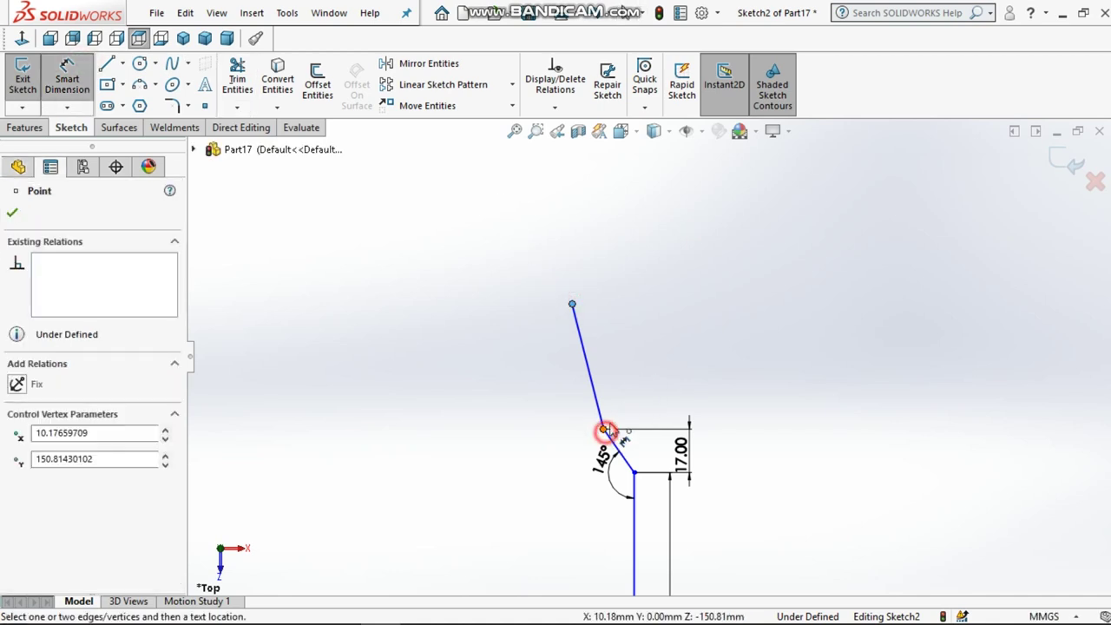
pyautogui.click(642, 401)
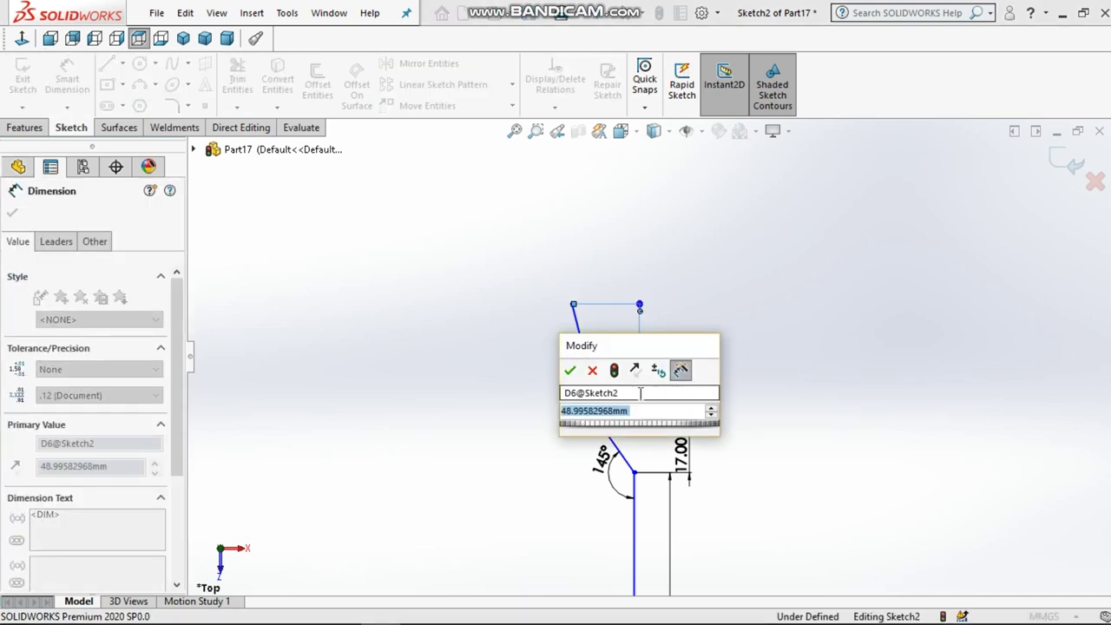
pyautogui.write('60')
pyautogui.press('Return')
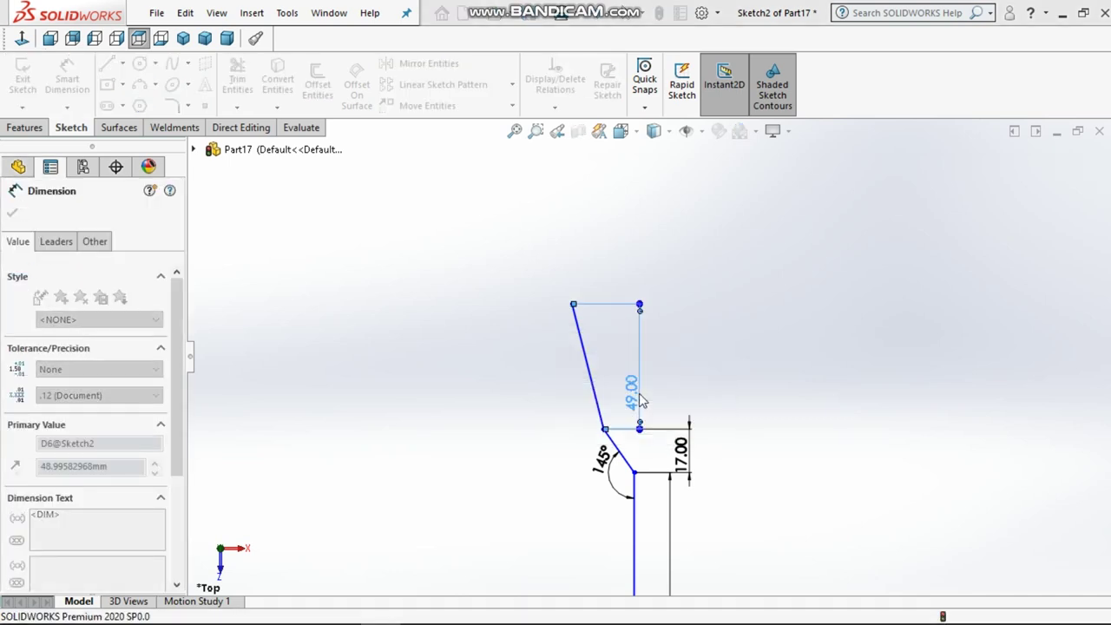
pyautogui.press('Escape')
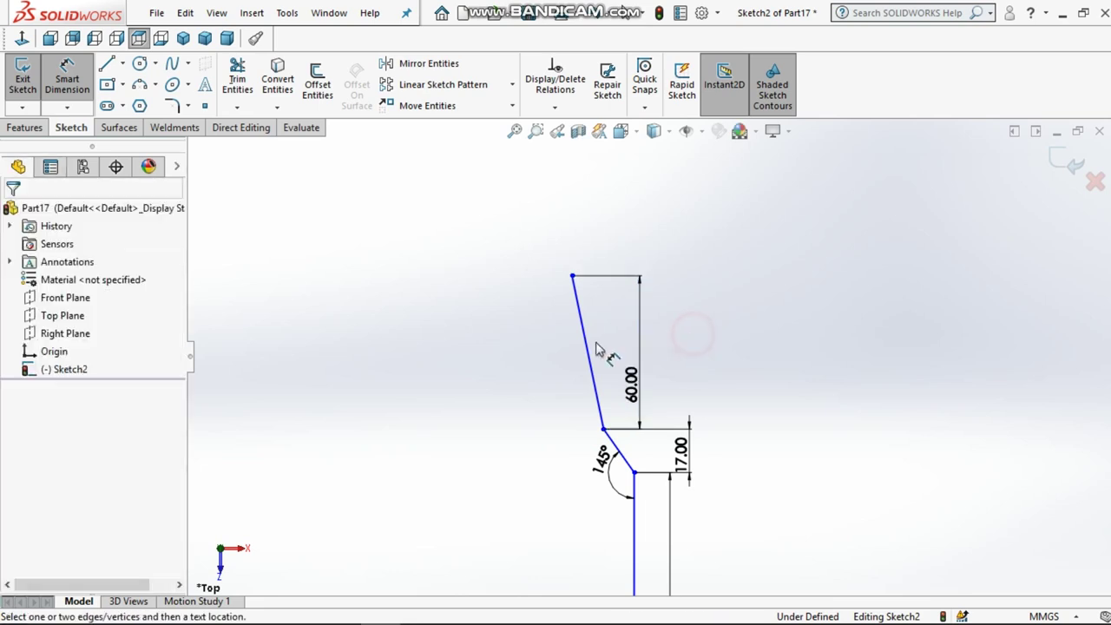
# - Add an angle dimension between the upper slanted and shoulder lines, correcting 165° to 155°
pyautogui.click(592, 382)
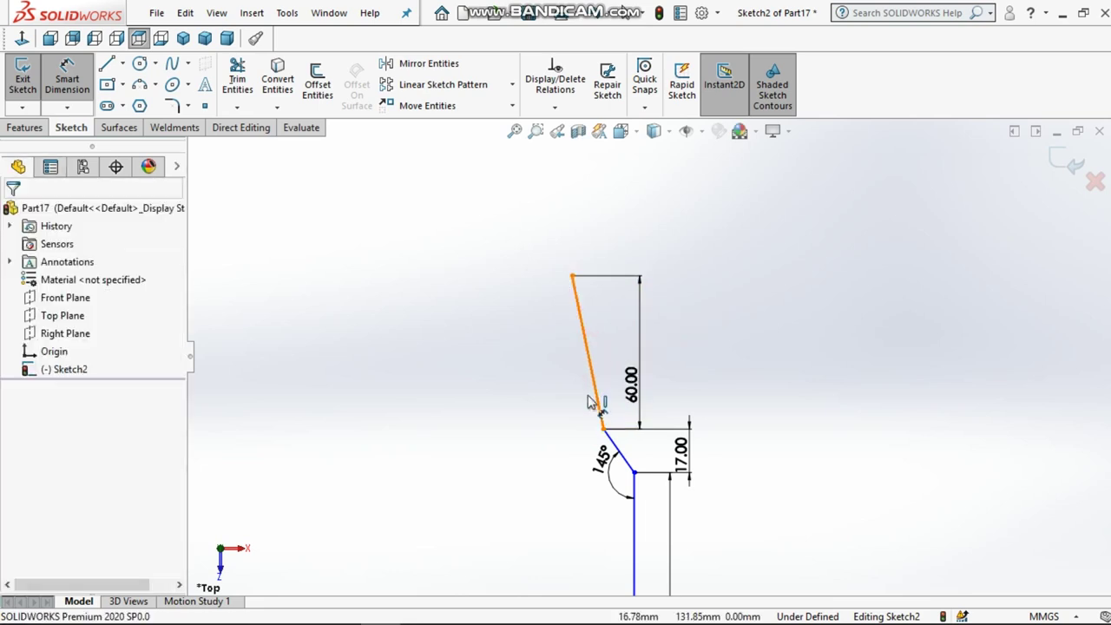
pyautogui.click(614, 445)
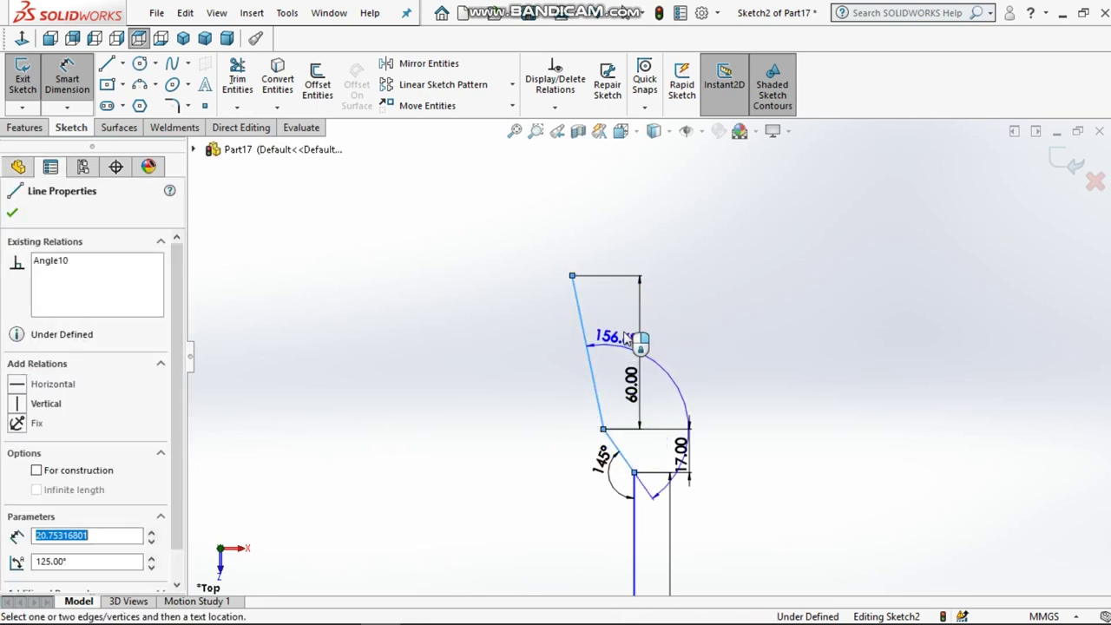
pyautogui.click(694, 308)
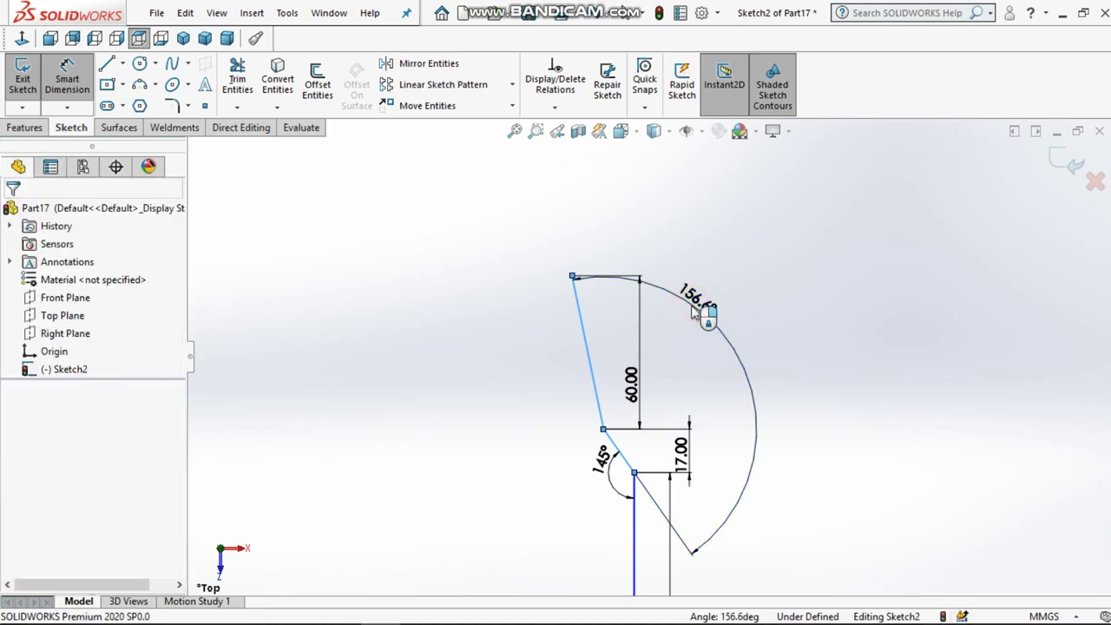
pyautogui.doubleClick(694, 309)
pyautogui.write('165')
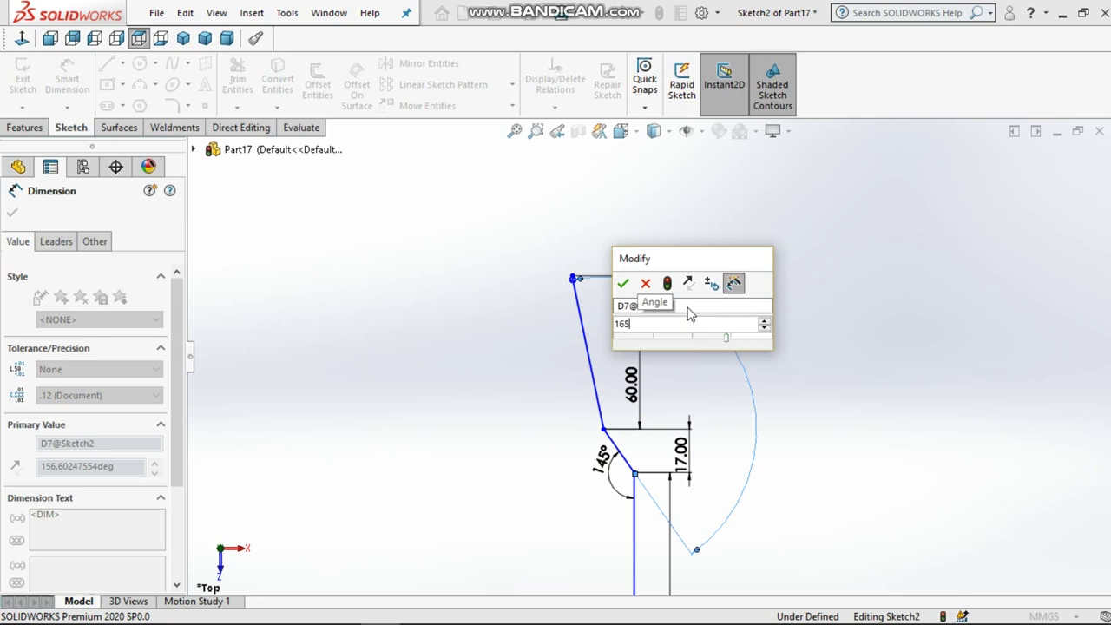
pyautogui.press('Return')
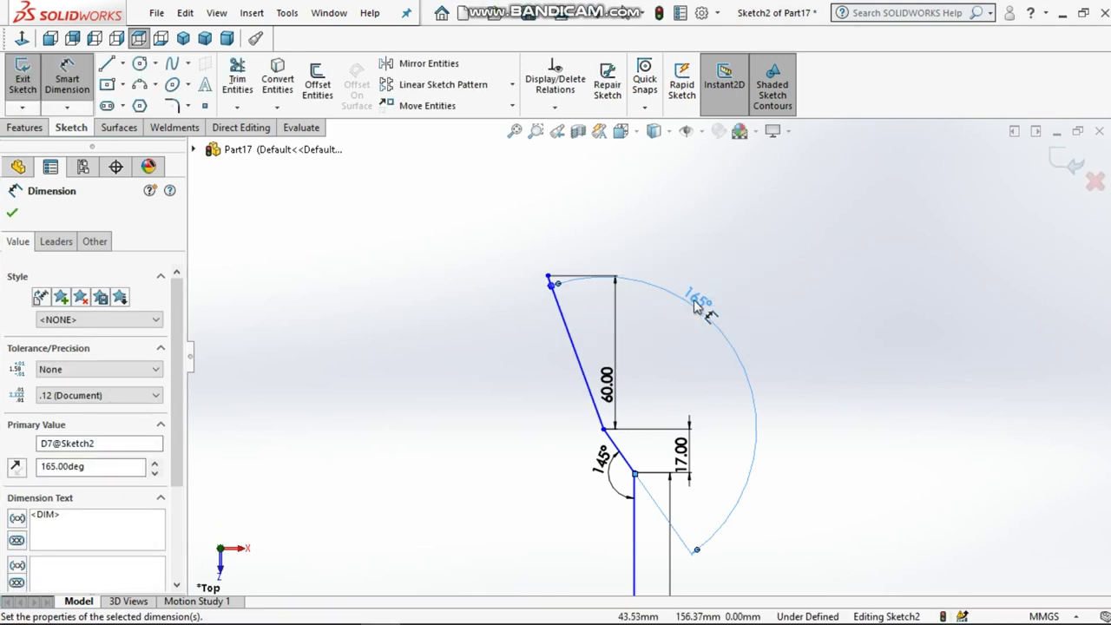
pyautogui.click(697, 303)
pyautogui.write('155')
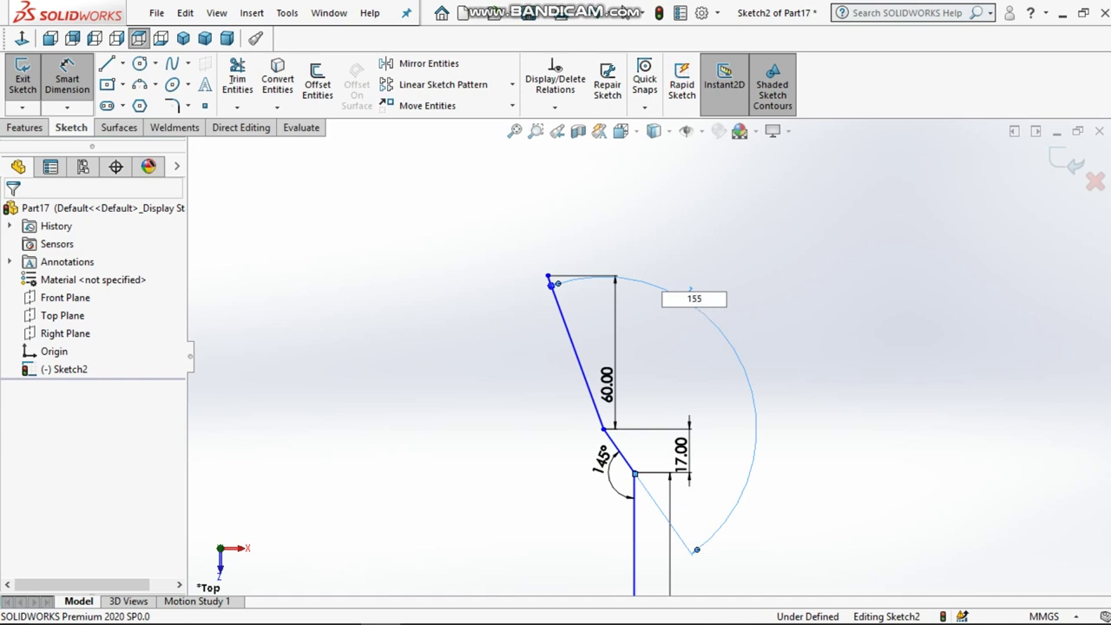
pyautogui.press('Return')
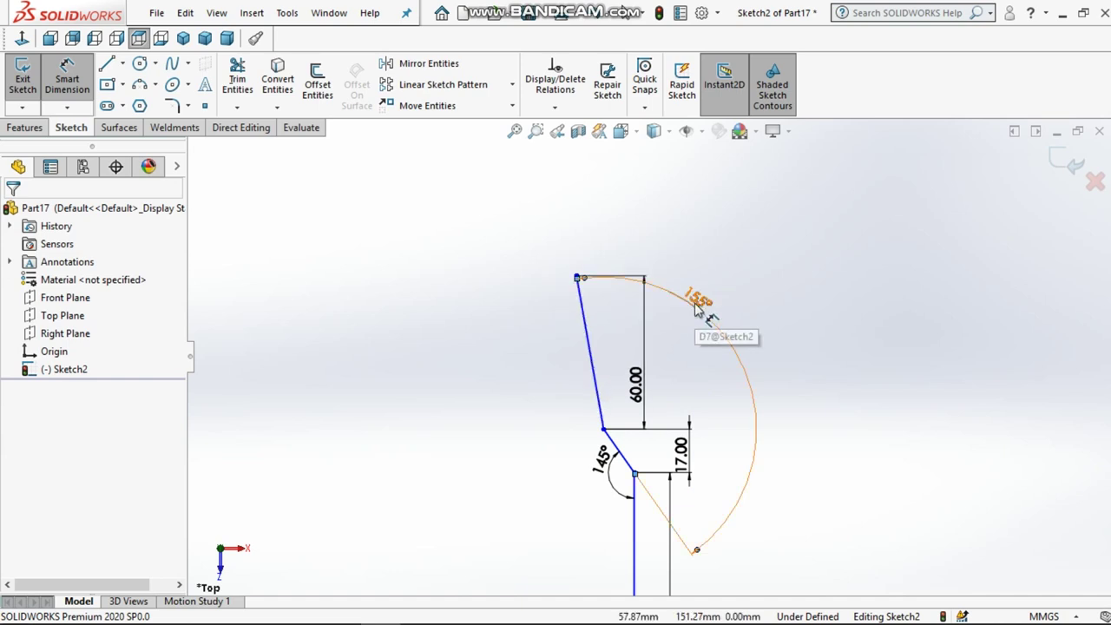
pyautogui.click(755, 269)
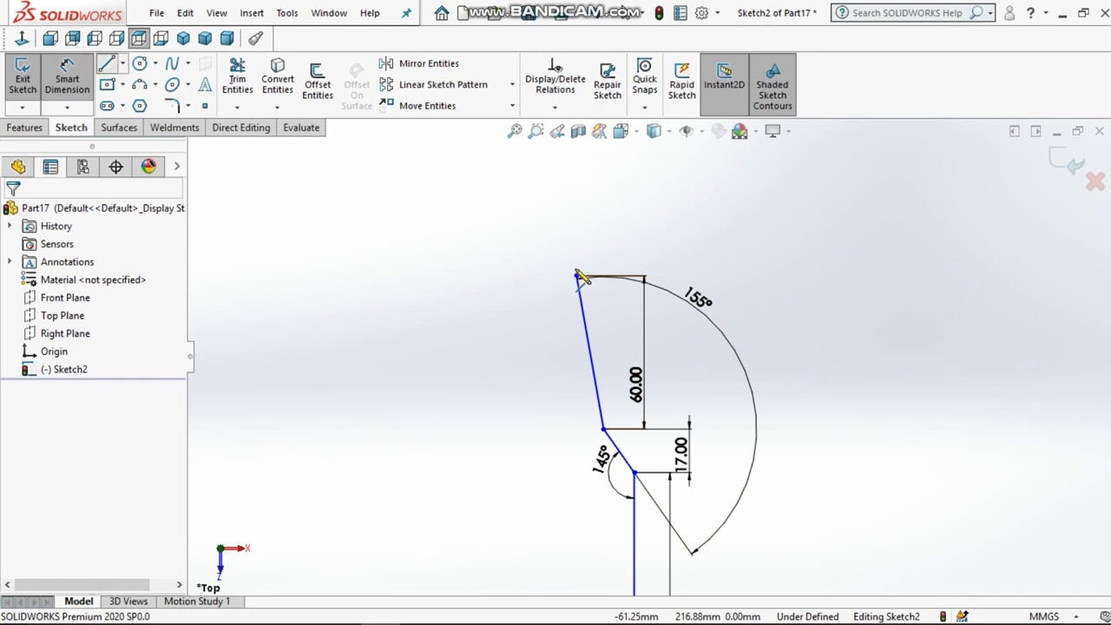
# - Draw the short zigzag neck-ring lines and a horizontal top edge running left across the mouth
pyautogui.scroll(-2, 580, 276)
pyautogui.scroll(-3, 584, 287)
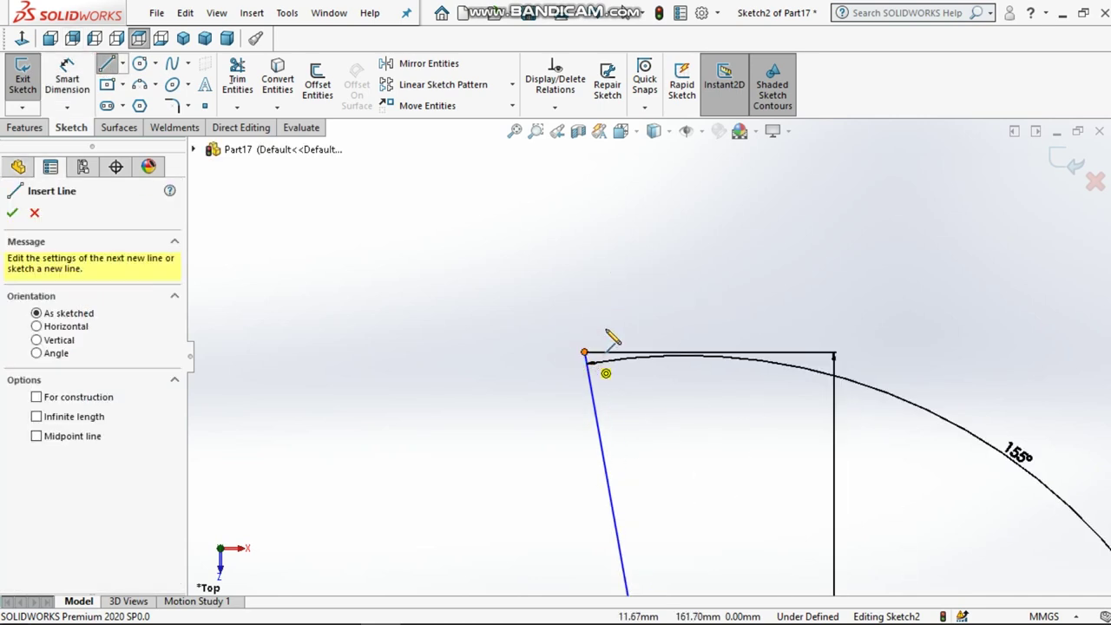
pyautogui.click(585, 352)
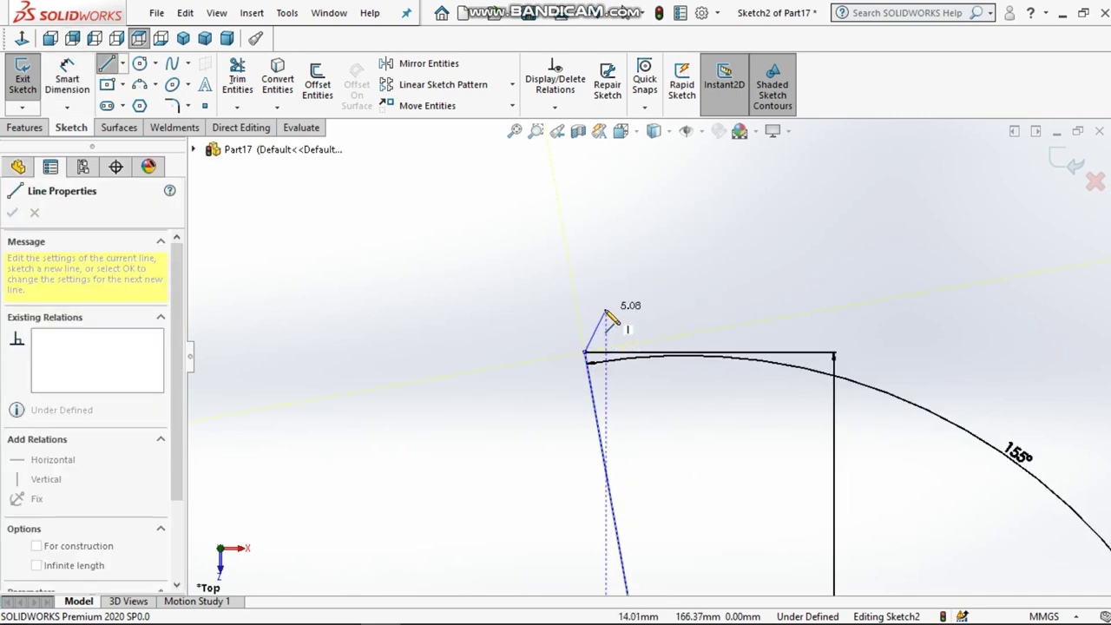
pyautogui.doubleClick(605, 309)
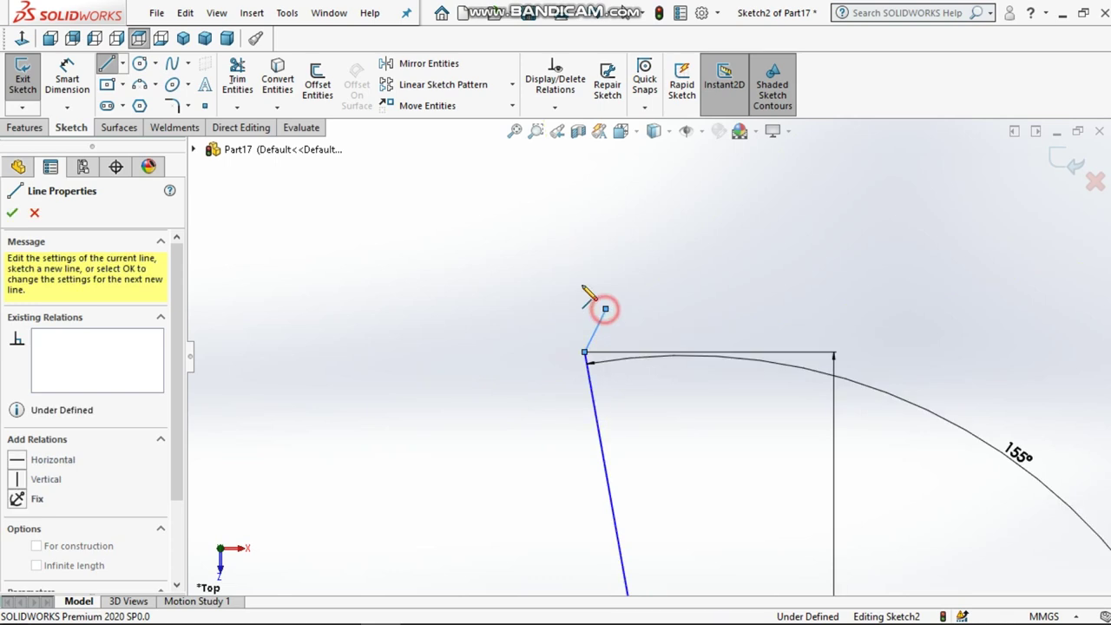
pyautogui.click(585, 353)
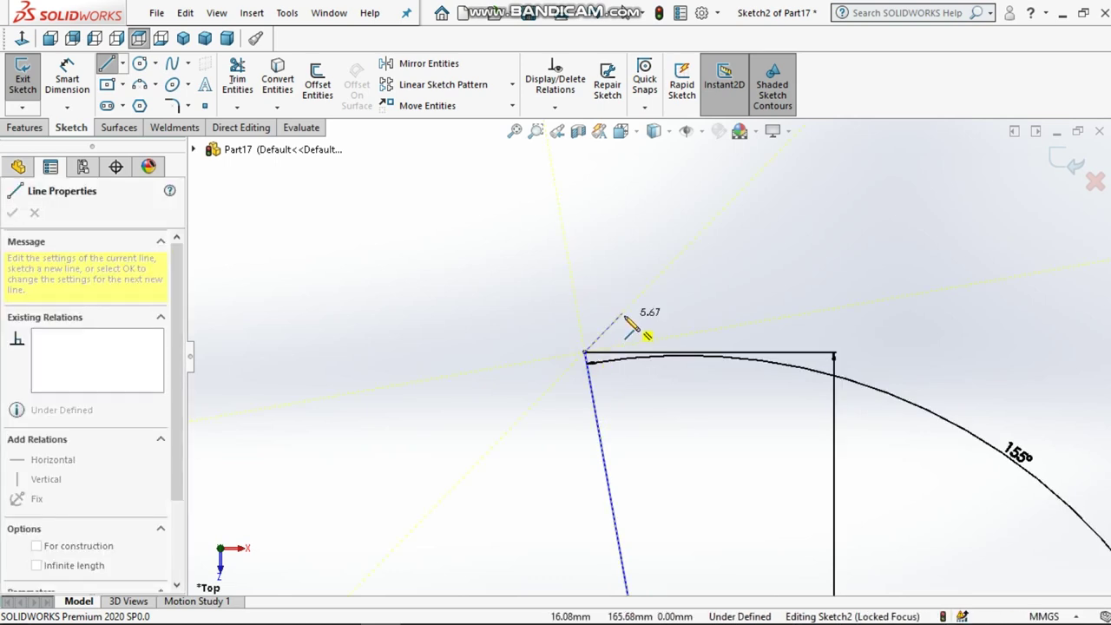
pyautogui.click(621, 314)
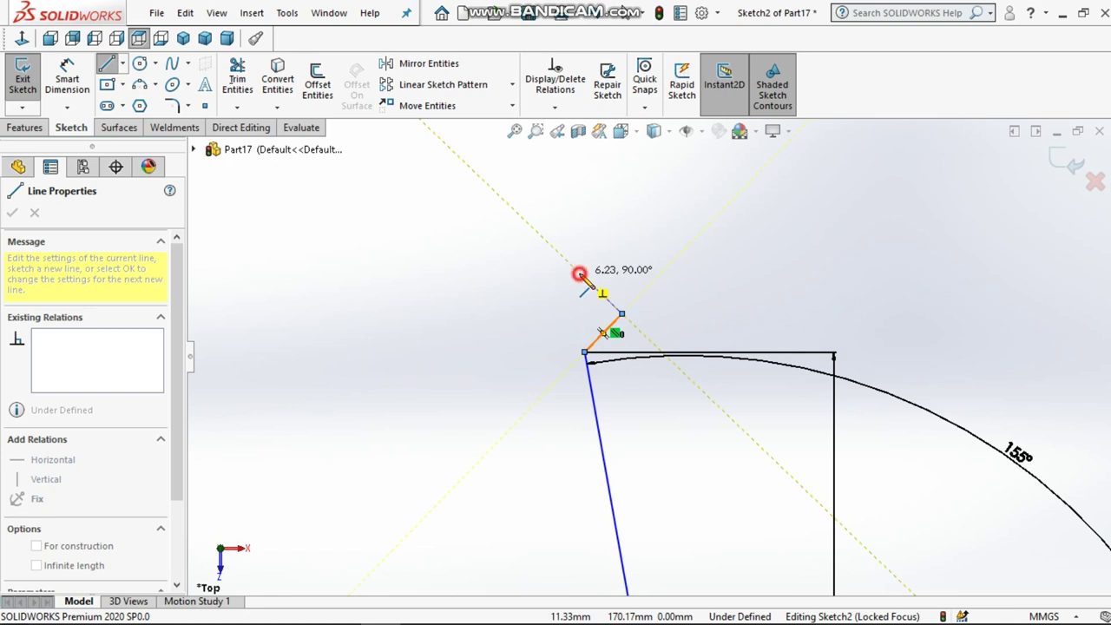
pyautogui.click(579, 275)
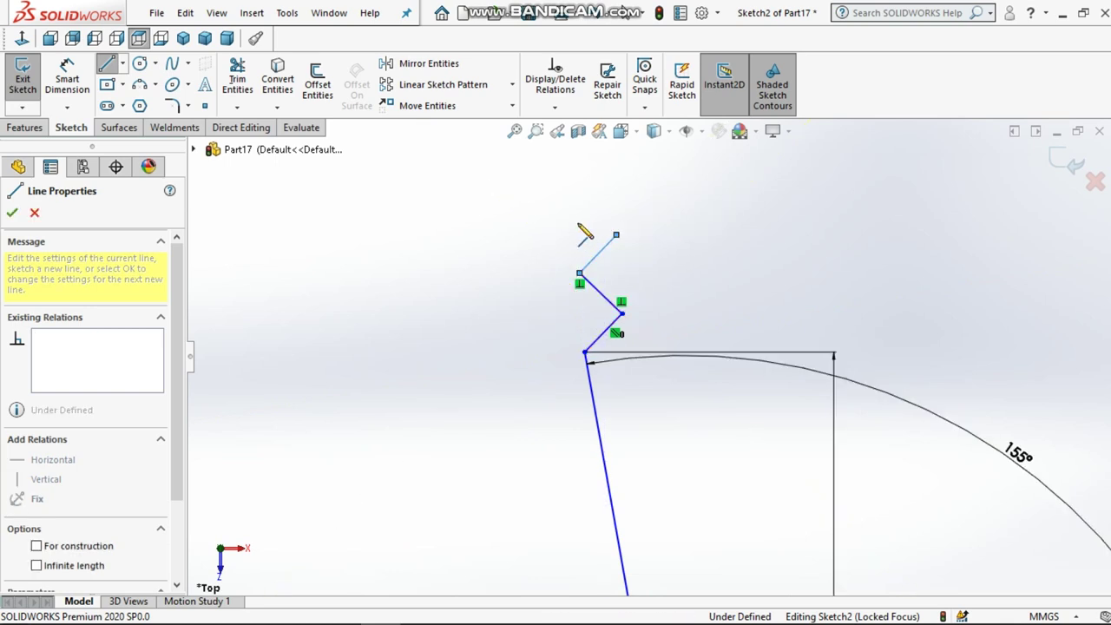
pyautogui.click(616, 234)
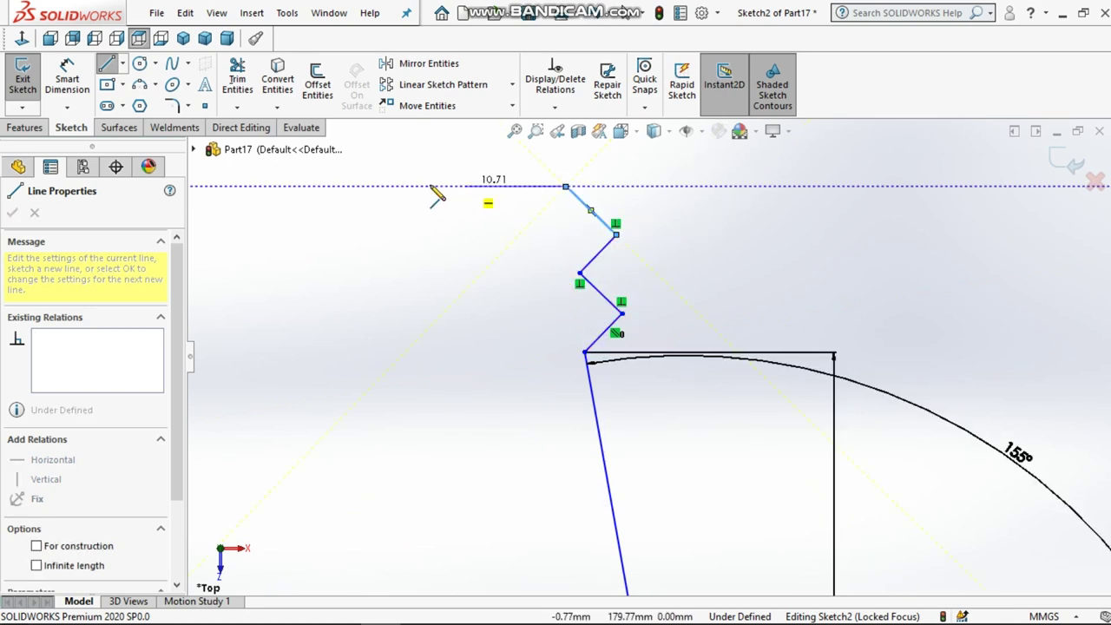
pyautogui.click(373, 186)
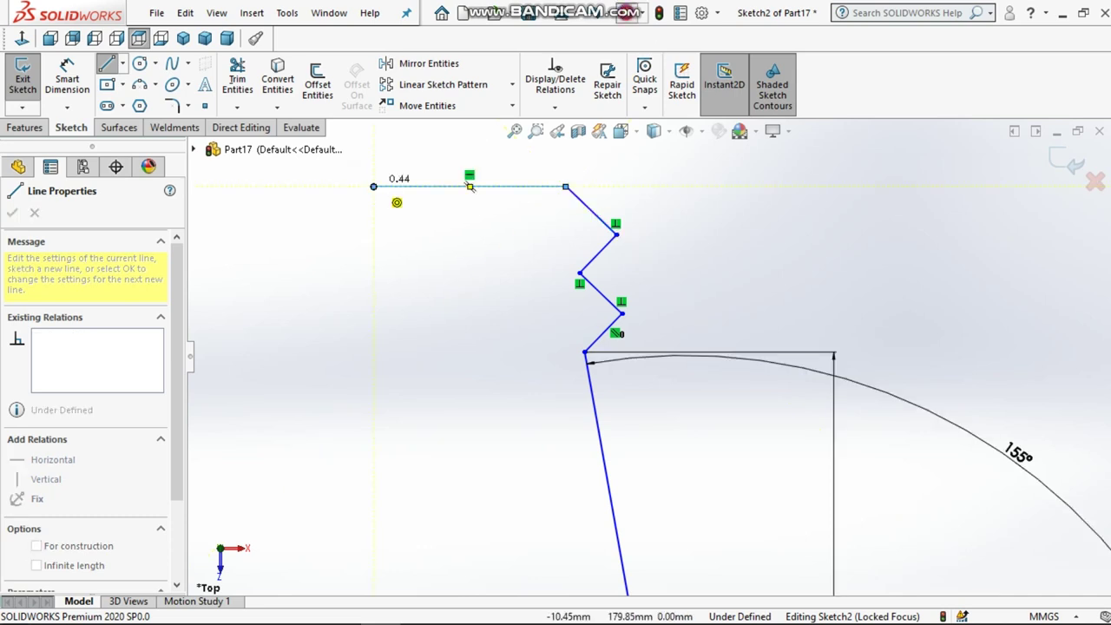
pyautogui.press('Escape')
pyautogui.press('f')
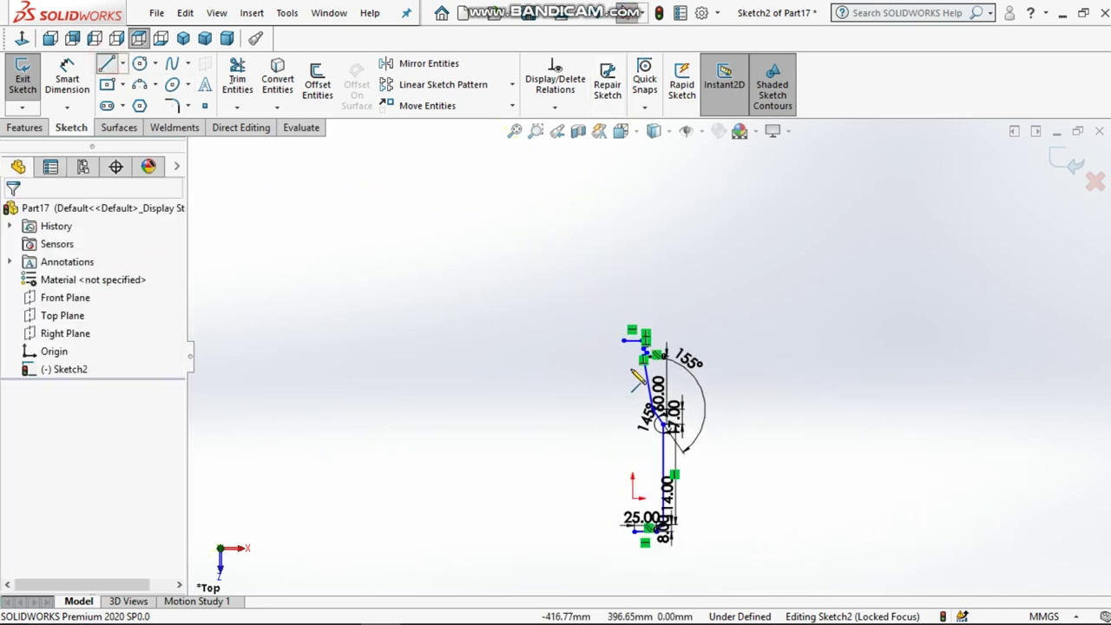
# - Draw a closing line from the top edge's end to the bottom endpoint and make it vertical
pyautogui.click(623, 339)
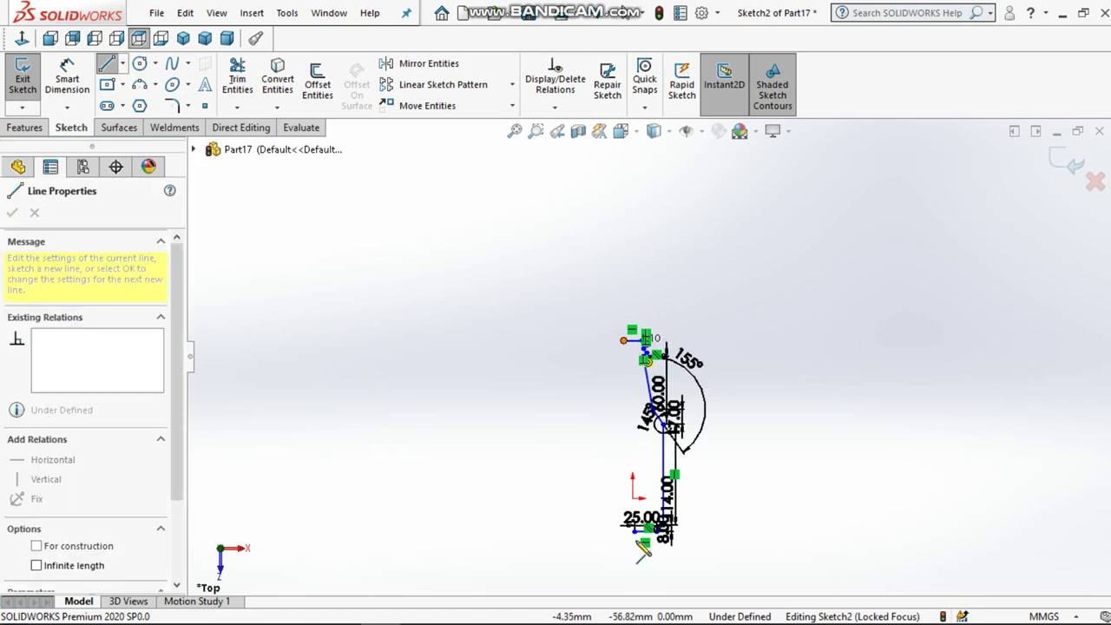
pyautogui.scroll(-1, 640, 552)
pyautogui.click(636, 519)
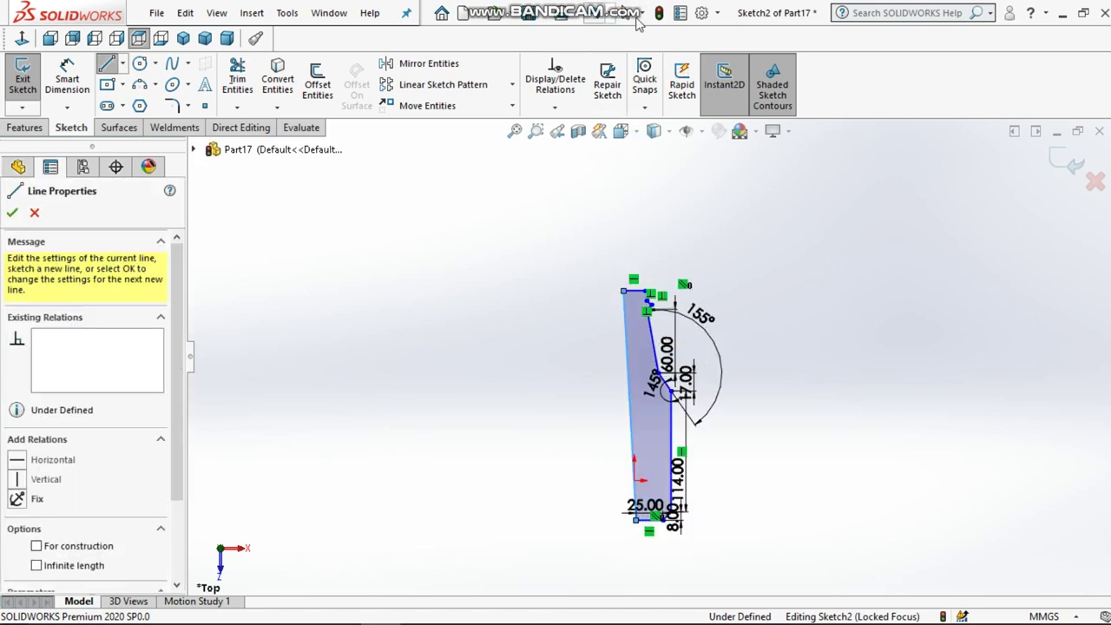
pyautogui.press('Escape')
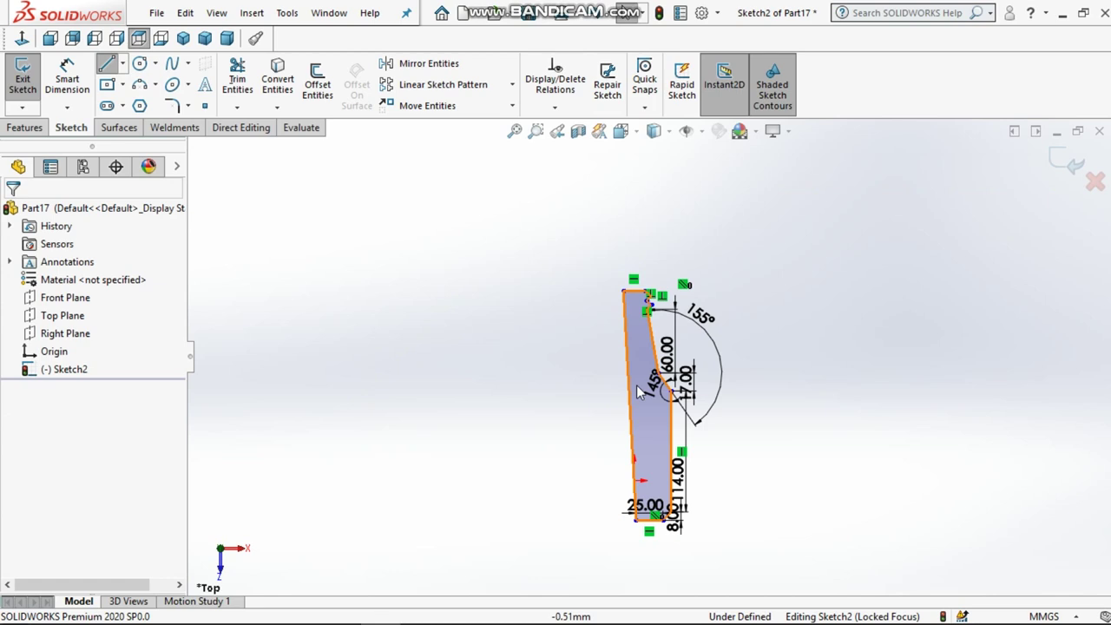
pyautogui.click(630, 405)
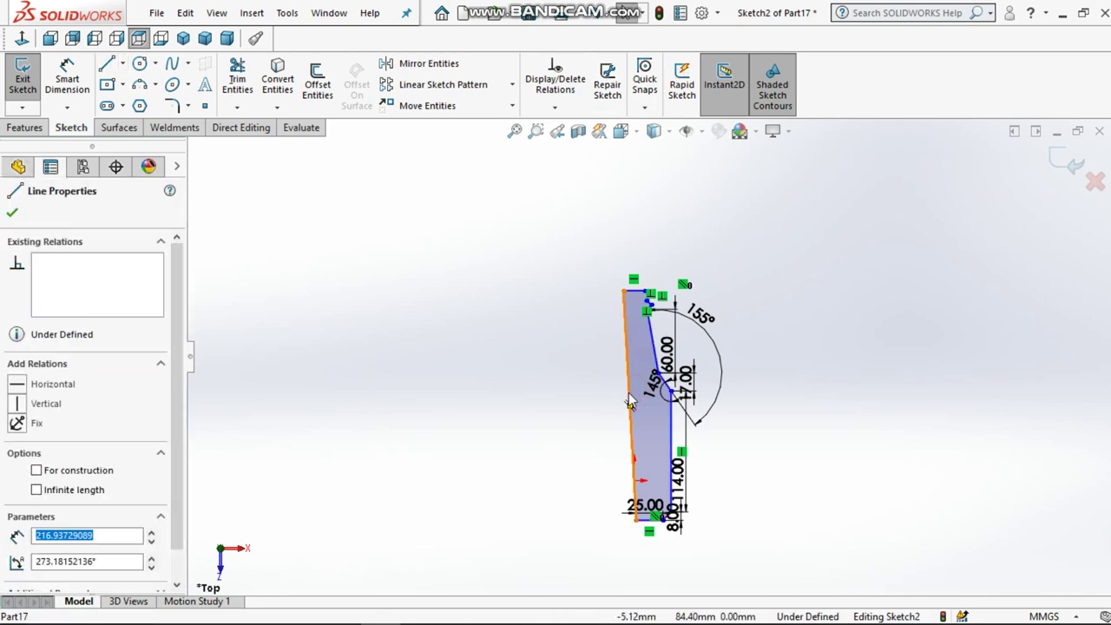
pyautogui.click(700, 319)
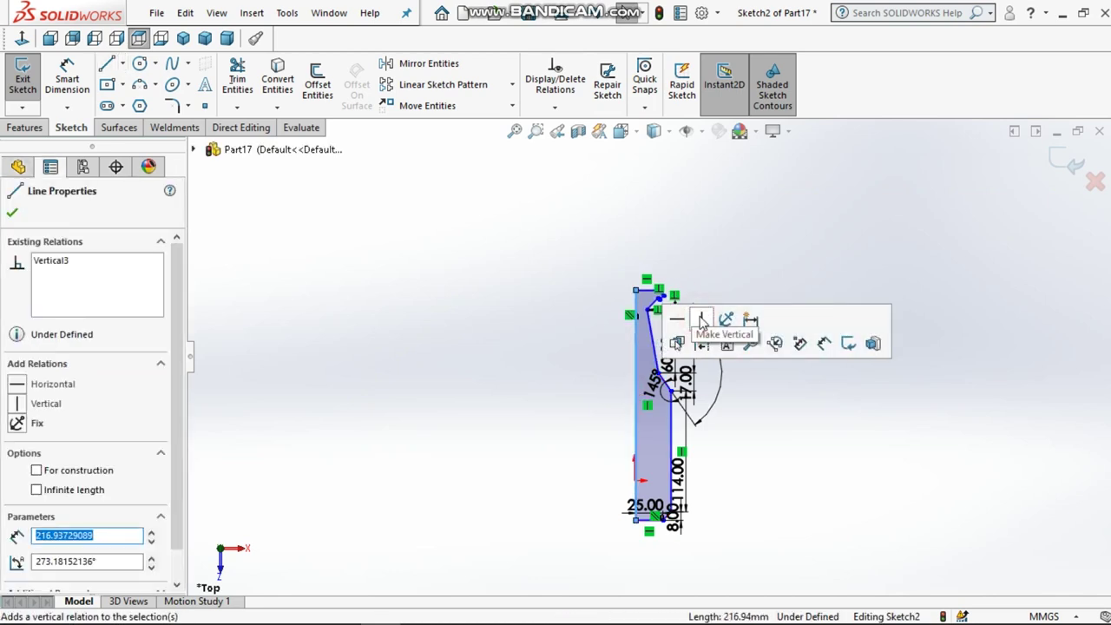
pyautogui.click(700, 263)
pyautogui.scroll(2, 649, 328)
# - Pull the notch vertex down and left, then delete the relation on the short notch edge
pyautogui.scroll(2, 649, 328)
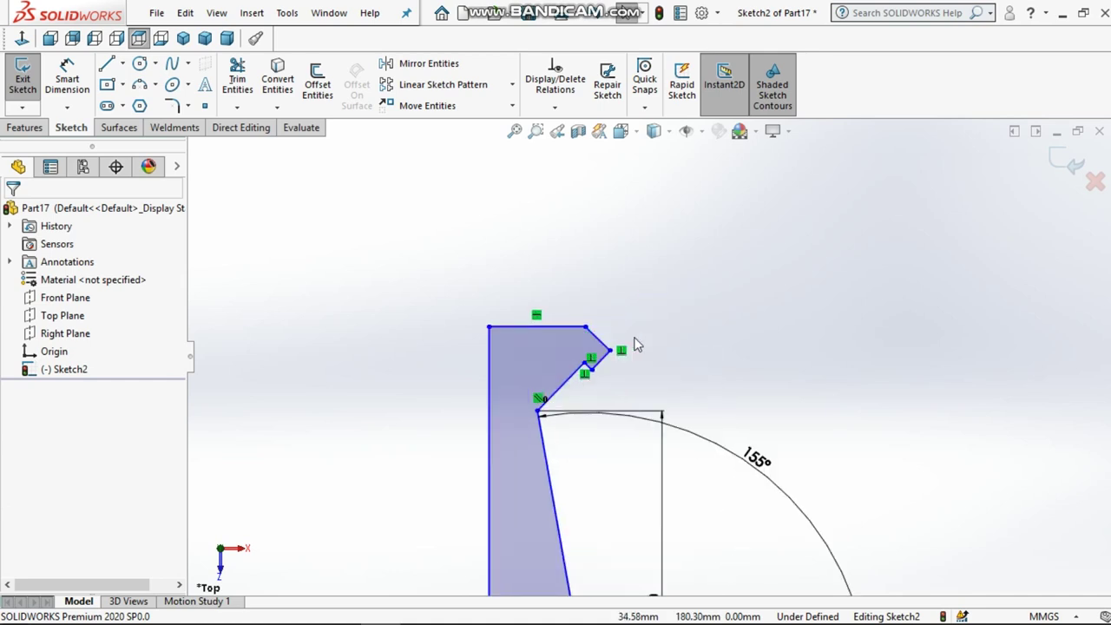
pyautogui.scroll(3, 635, 344)
pyautogui.scroll(1, 487, 464)
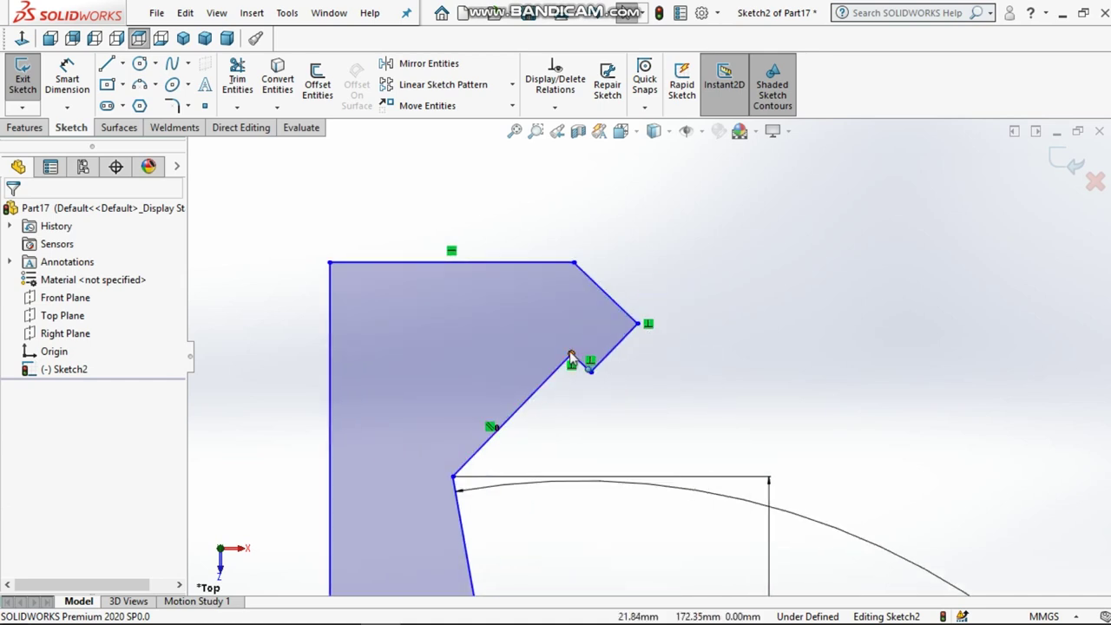
pyautogui.moveTo(571, 356); pyautogui.dragTo(510, 413)
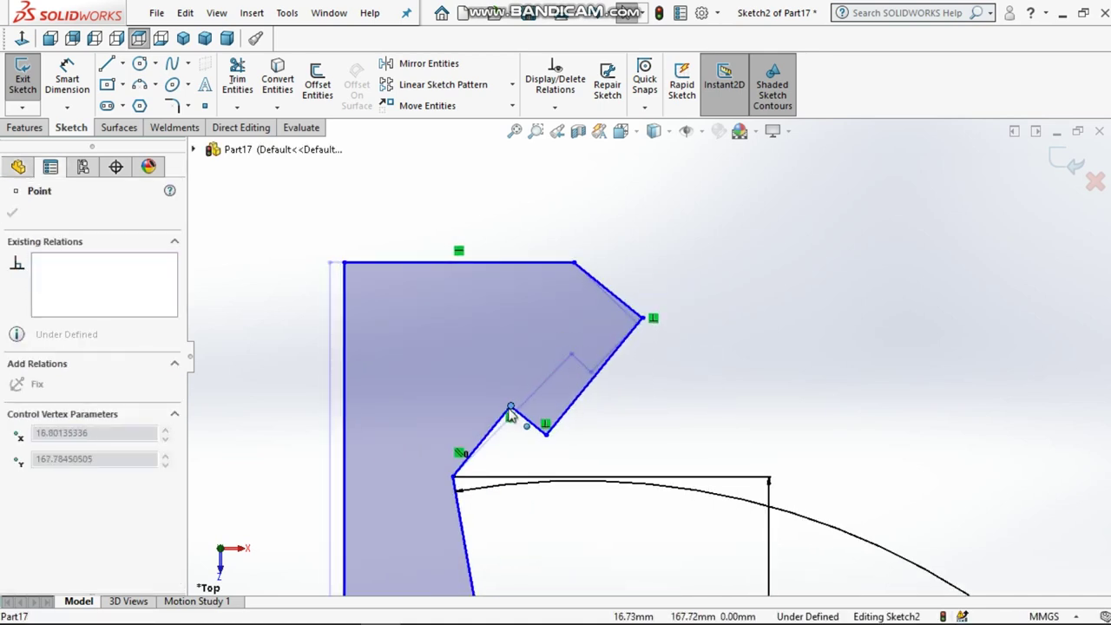
pyautogui.click(526, 419)
pyautogui.rightClick(531, 424)
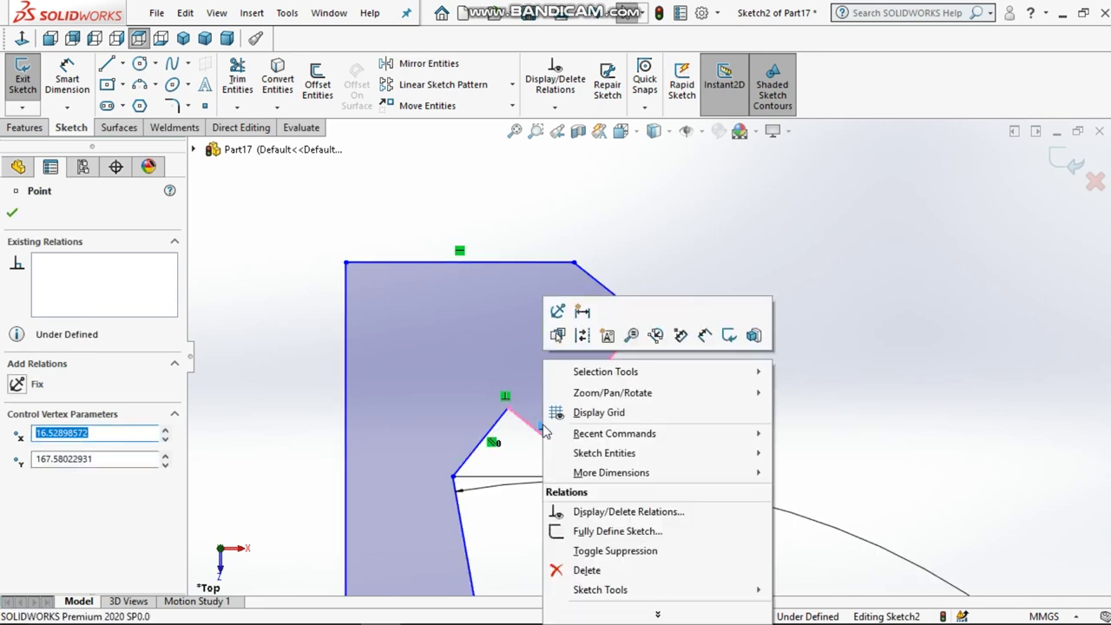
pyautogui.click(583, 570)
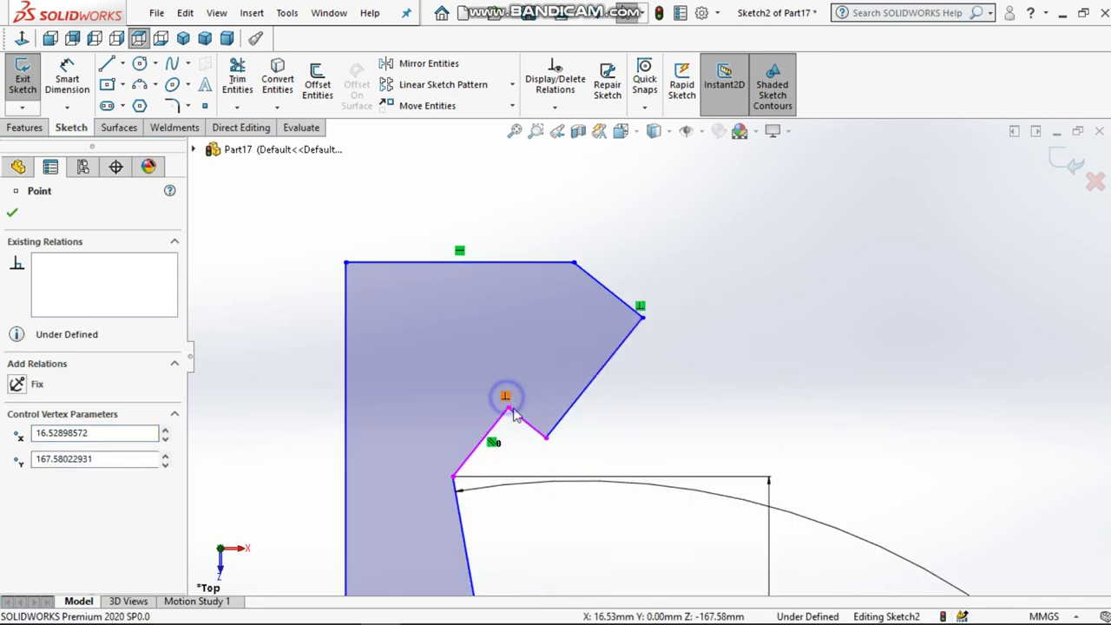
# - Delete the perpendicular relations at the notch vertex, notch edge and outer corner vertex
pyautogui.rightClick(505, 397)
pyautogui.click(530, 568)
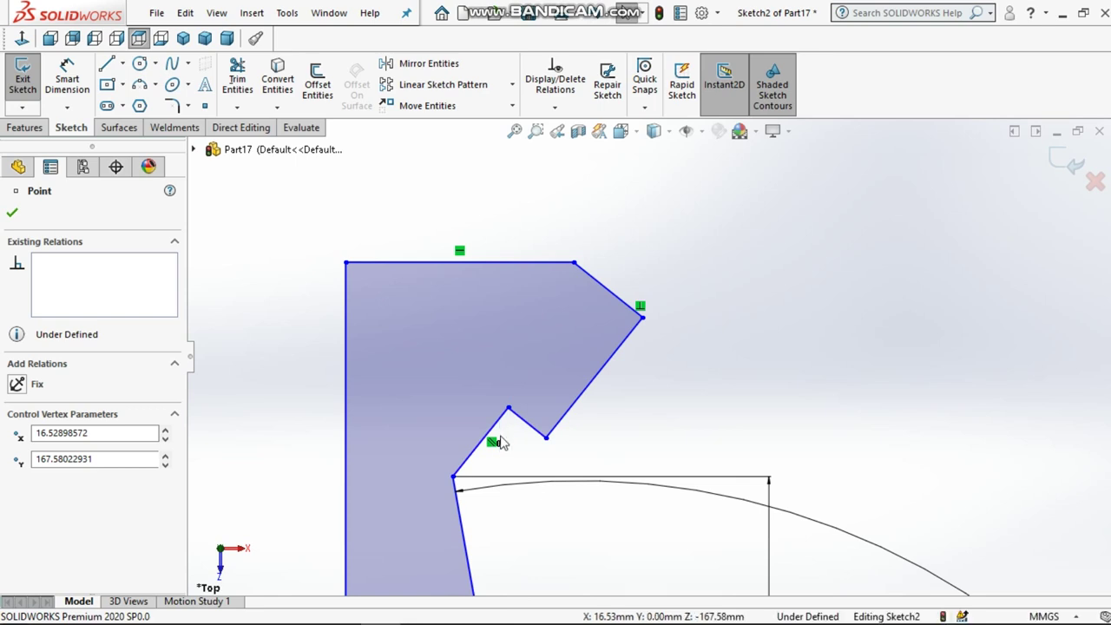
pyautogui.rightClick(497, 454)
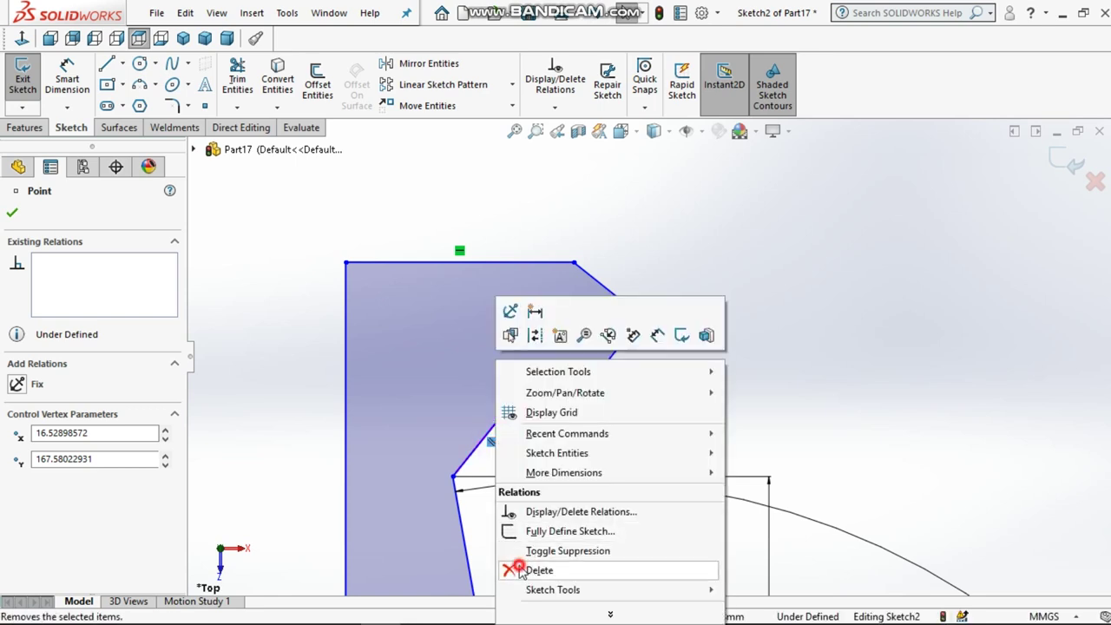
pyautogui.click(539, 567)
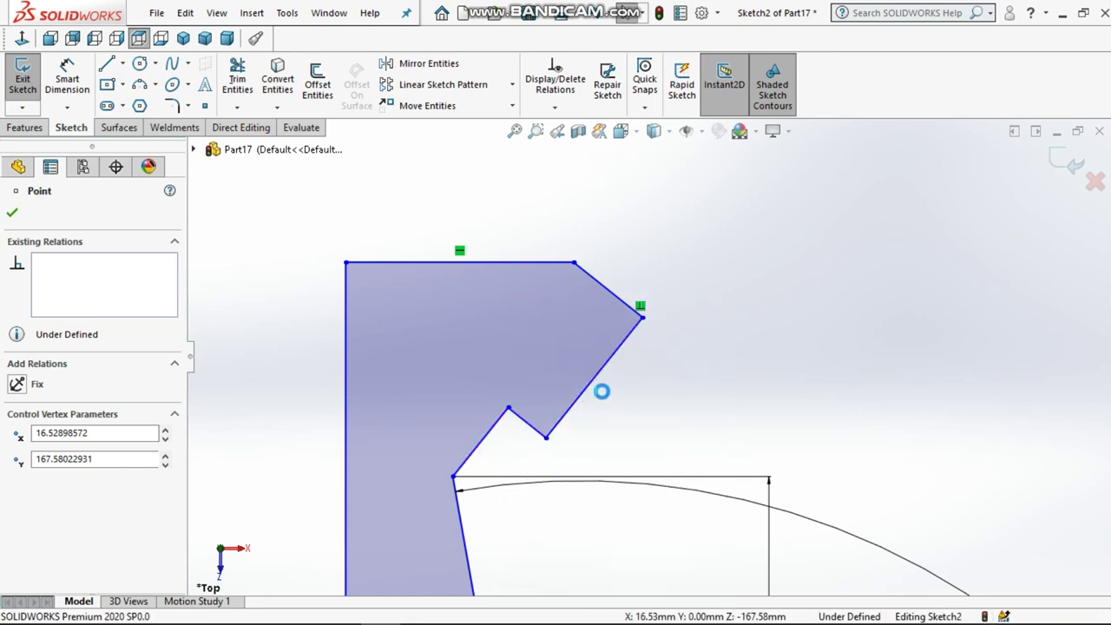
pyautogui.rightClick(640, 306)
pyautogui.click(658, 513)
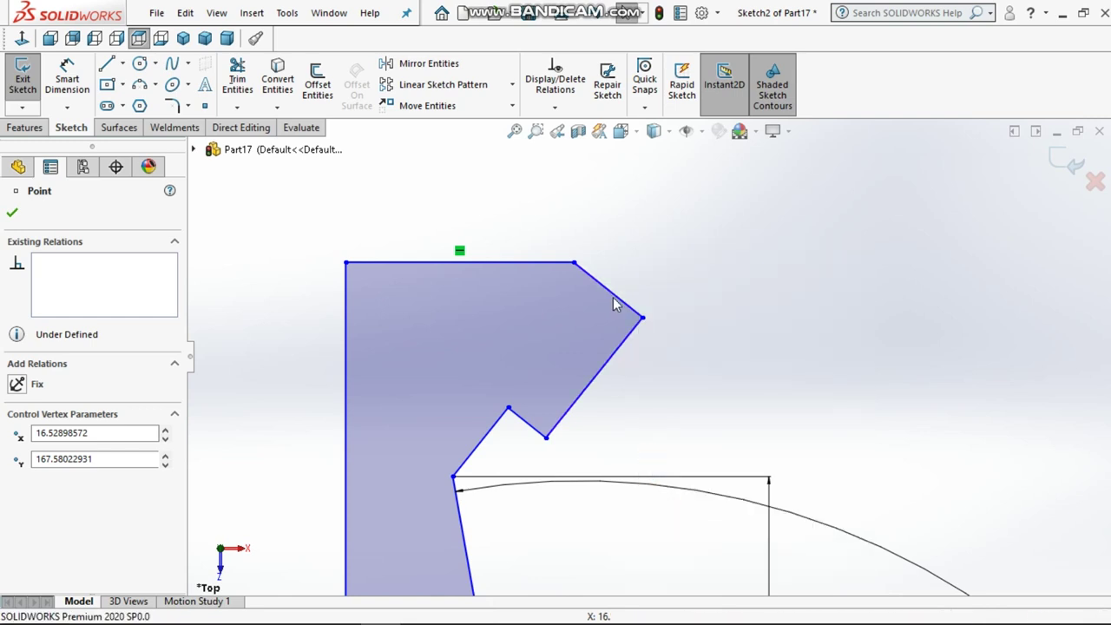
pyautogui.click(641, 318)
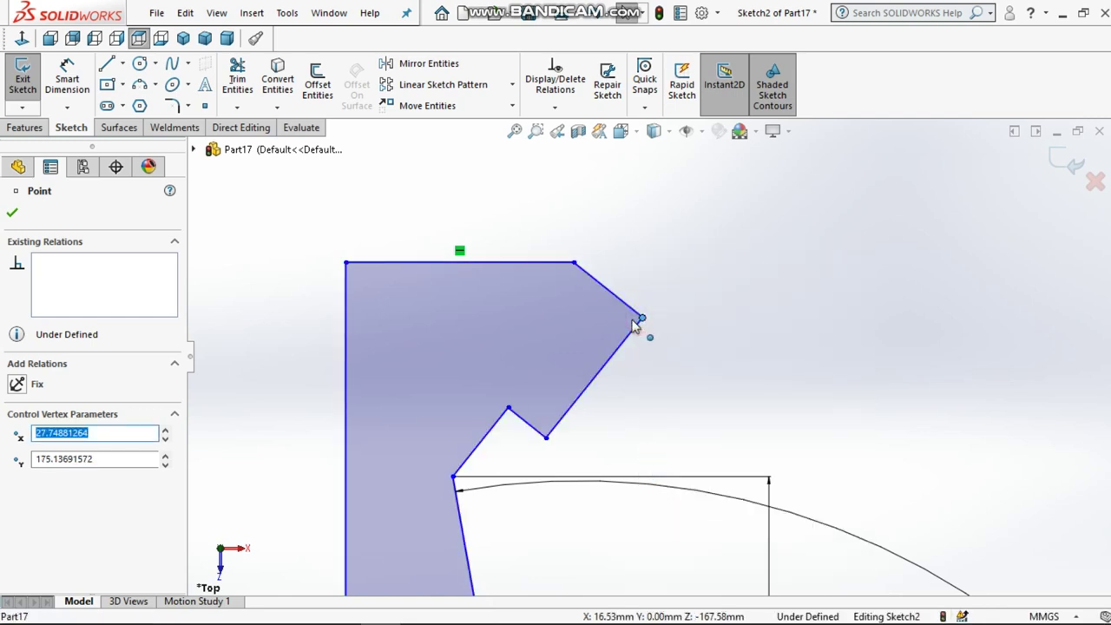
pyautogui.click(642, 334)
pyautogui.click(702, 365)
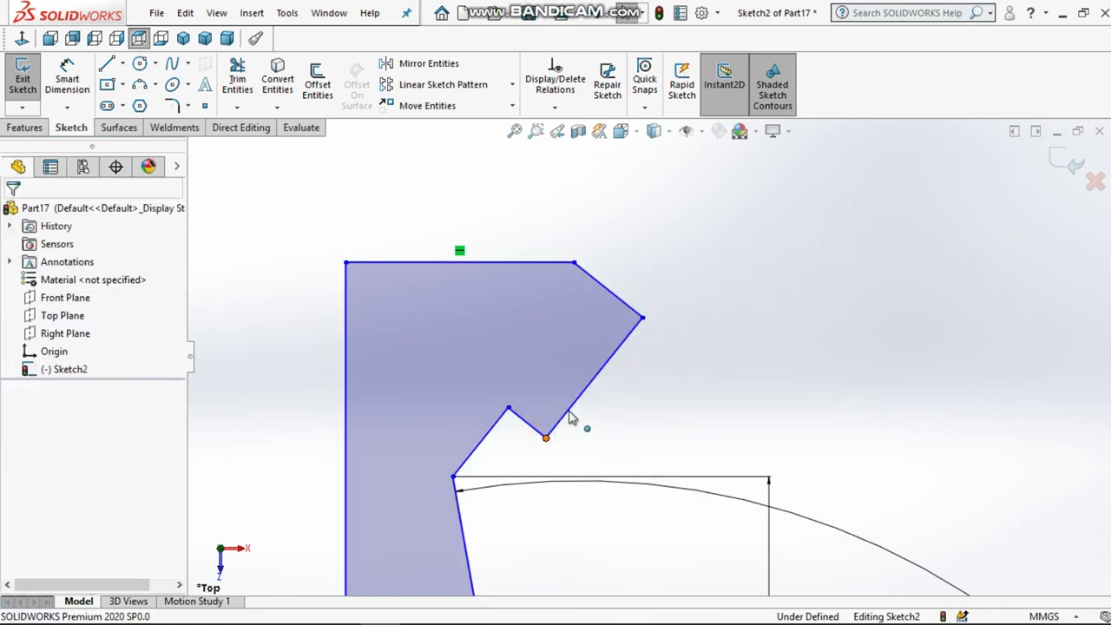
# - Drag the notch and shoulder-top vertices into a deeper sawtooth neck-ring notch
pyautogui.moveTo(545, 436); pyautogui.dragTo(547, 346)
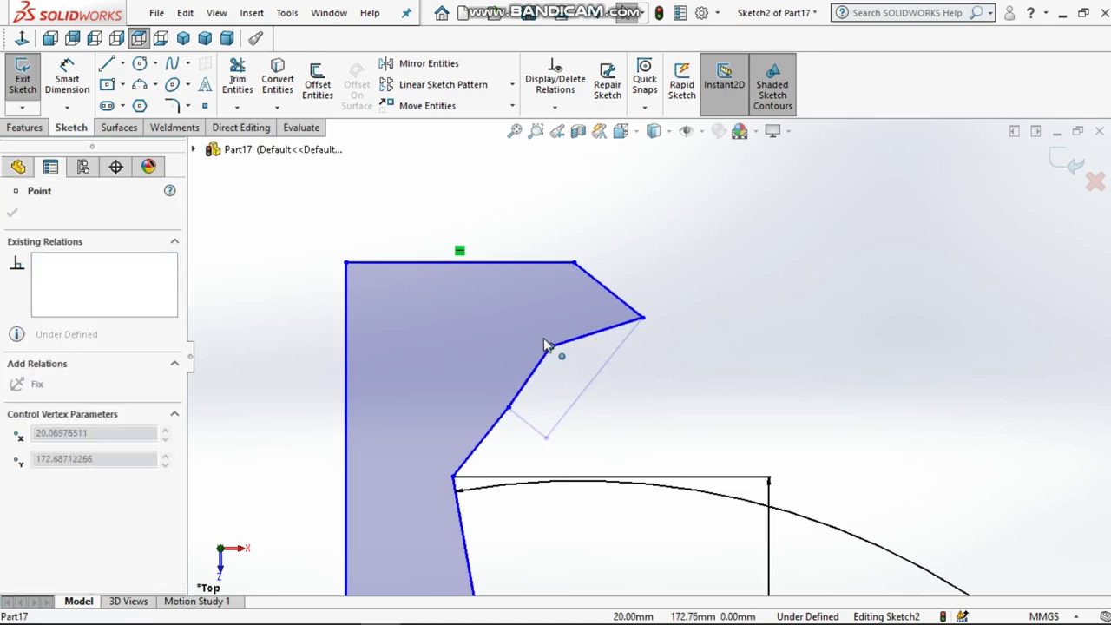
pyautogui.moveTo(510, 407); pyautogui.dragTo(605, 417)
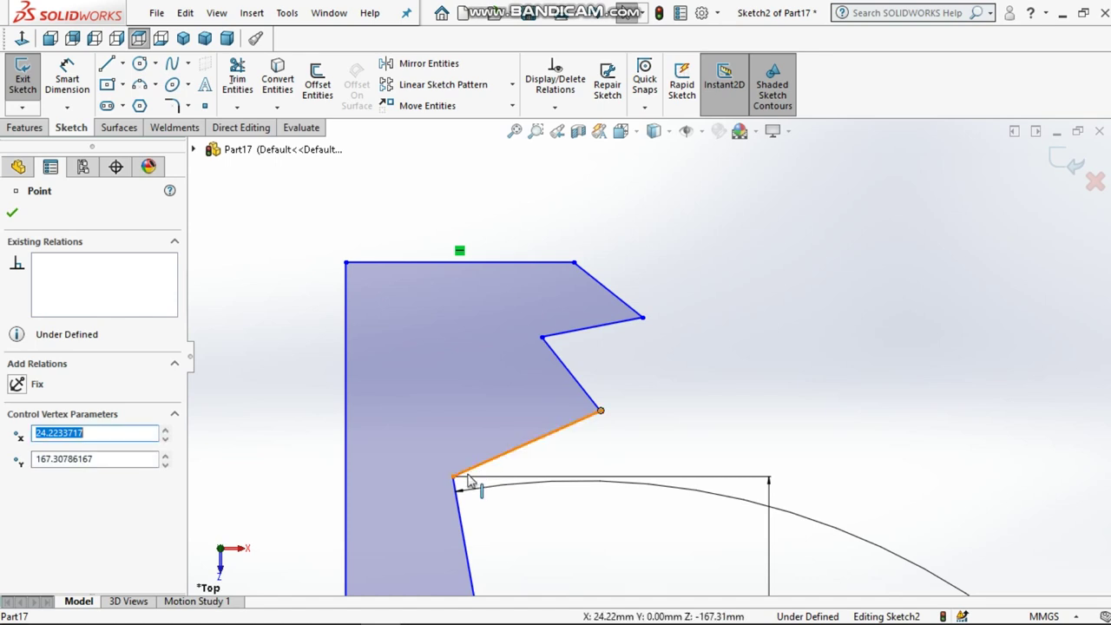
pyautogui.moveTo(451, 483); pyautogui.dragTo(523, 483)
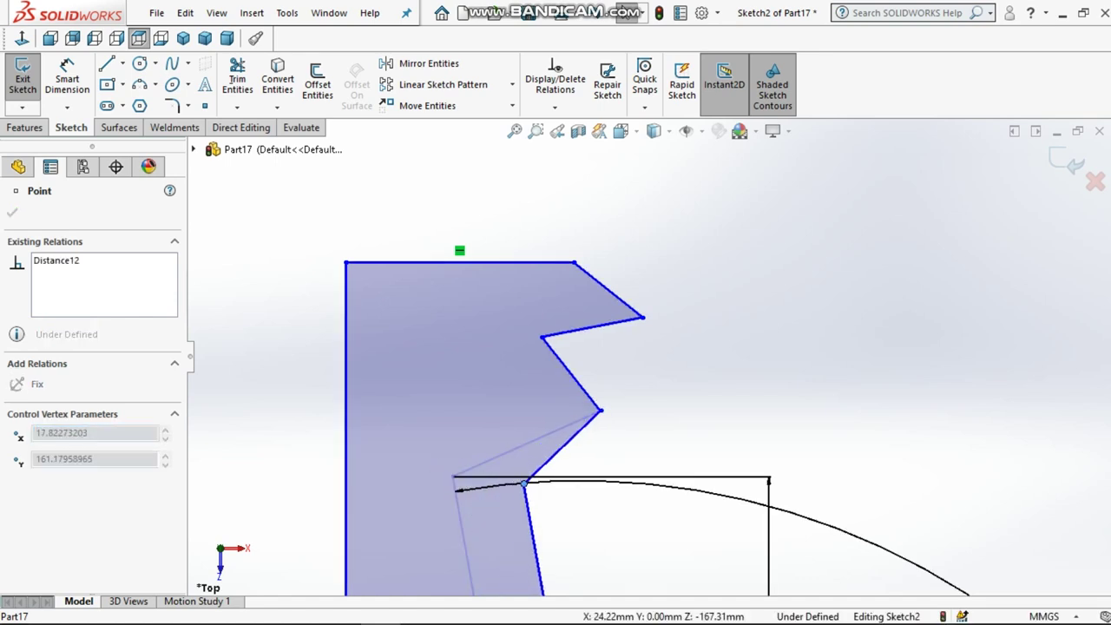
pyautogui.click(749, 315)
pyautogui.click(70, 78)
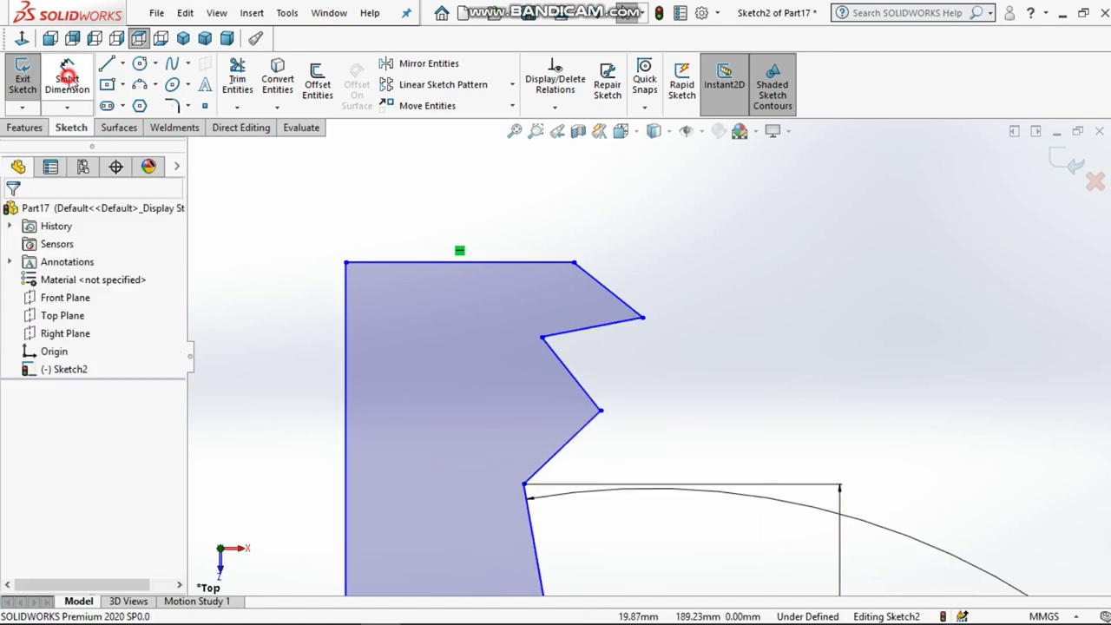
# - Set the top-edge width to 13 mm and the ring-tip width to 14 mm
pyautogui.click(573, 263)
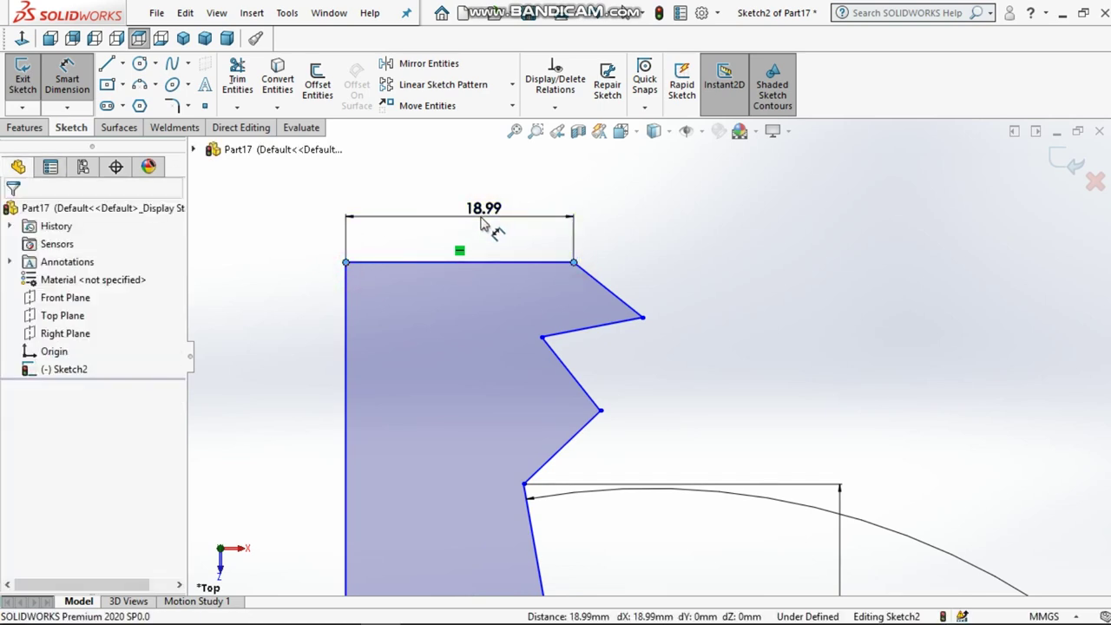
pyautogui.click(483, 223)
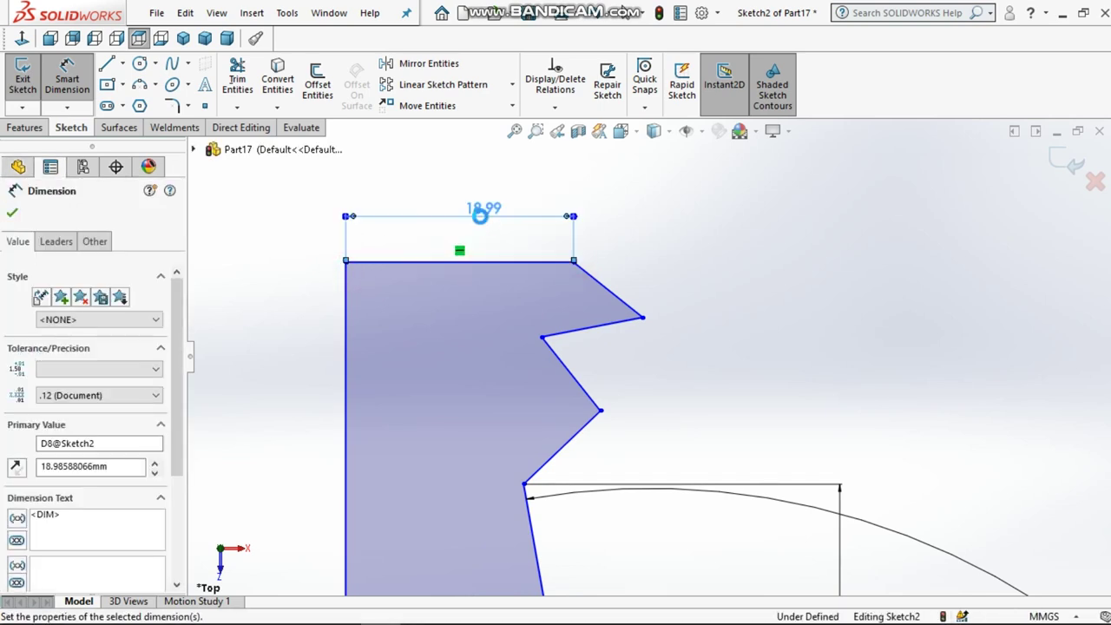
pyautogui.write('13')
pyautogui.press('Return')
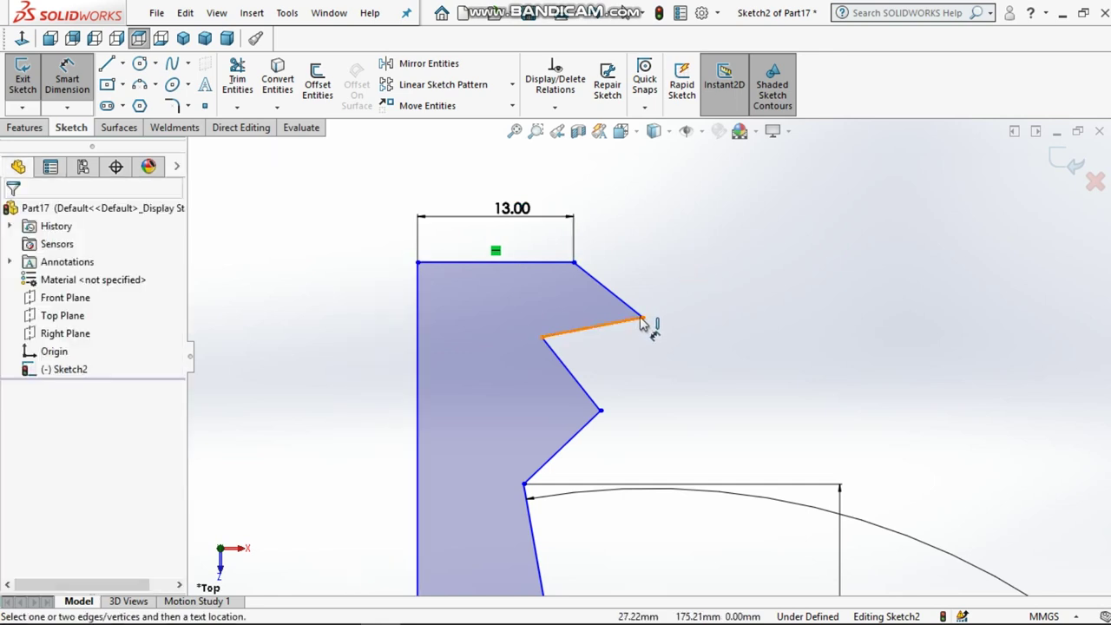
pyautogui.click(418, 354)
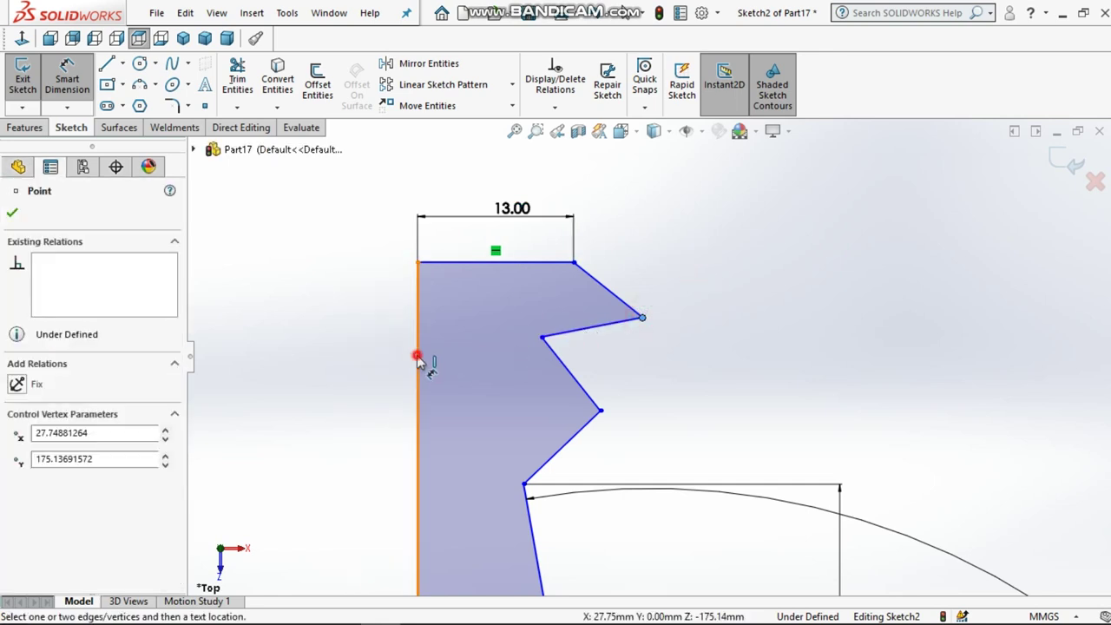
pyautogui.click(466, 193)
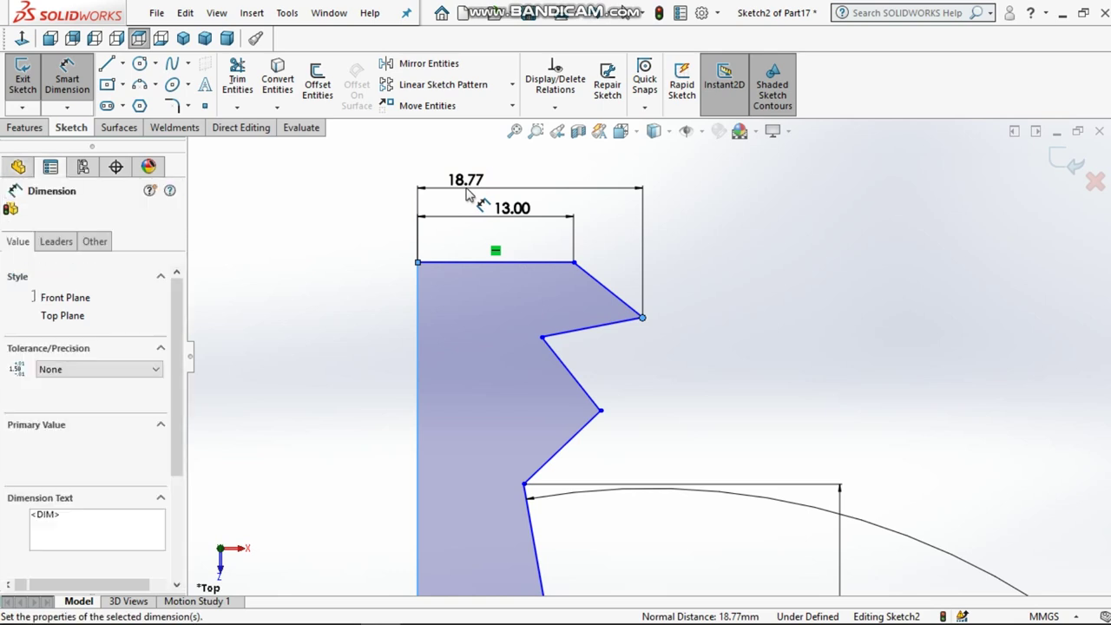
pyautogui.write('14')
pyautogui.press('Return')
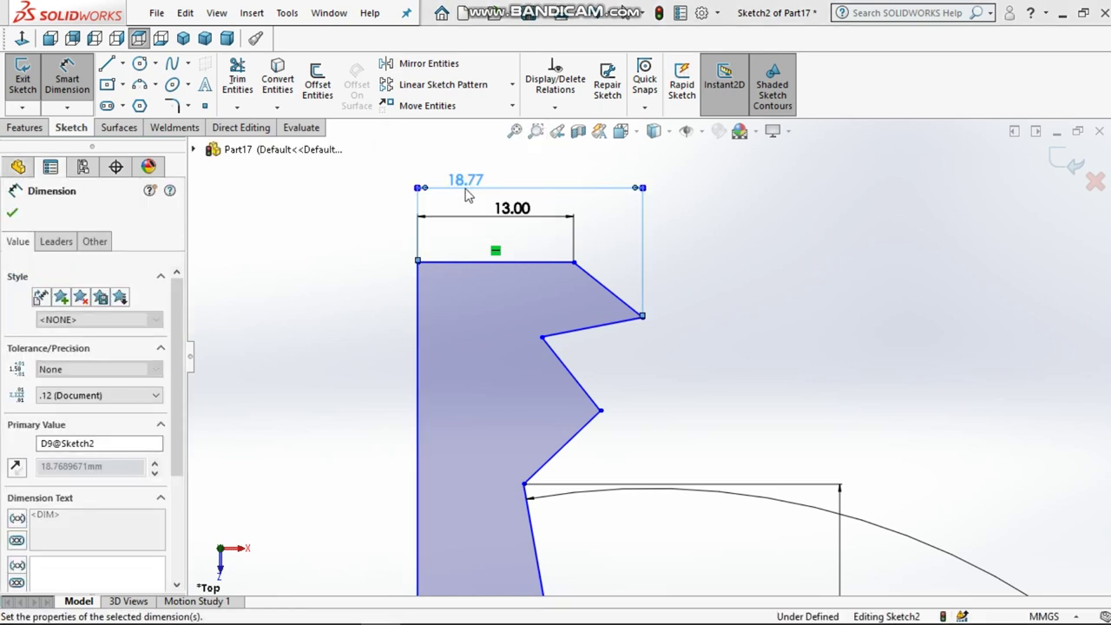
# - Locate the inner notch vertex at 12 mm and lower outer neck corner at 15 mm from the left edge
pyautogui.click(702, 206)
pyautogui.click(541, 336)
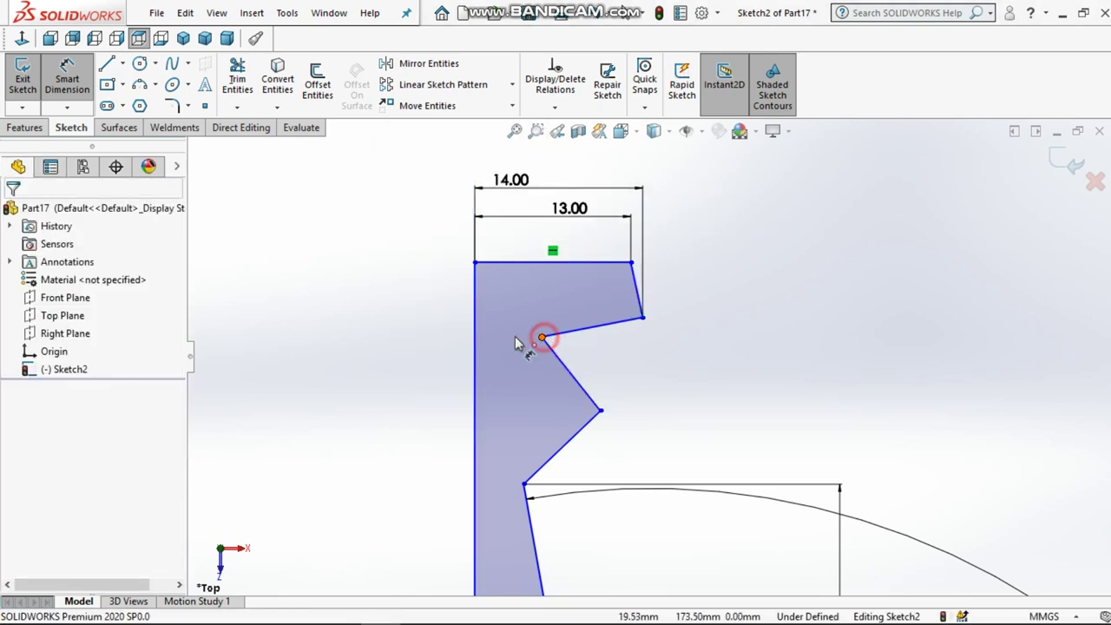
pyautogui.click(471, 348)
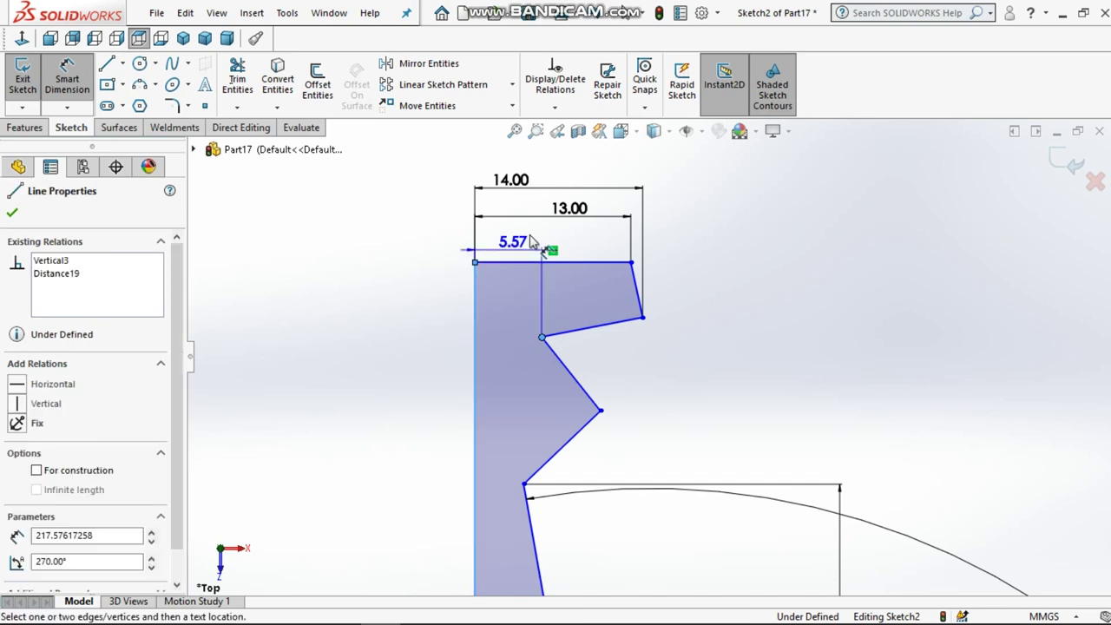
pyautogui.click(533, 240)
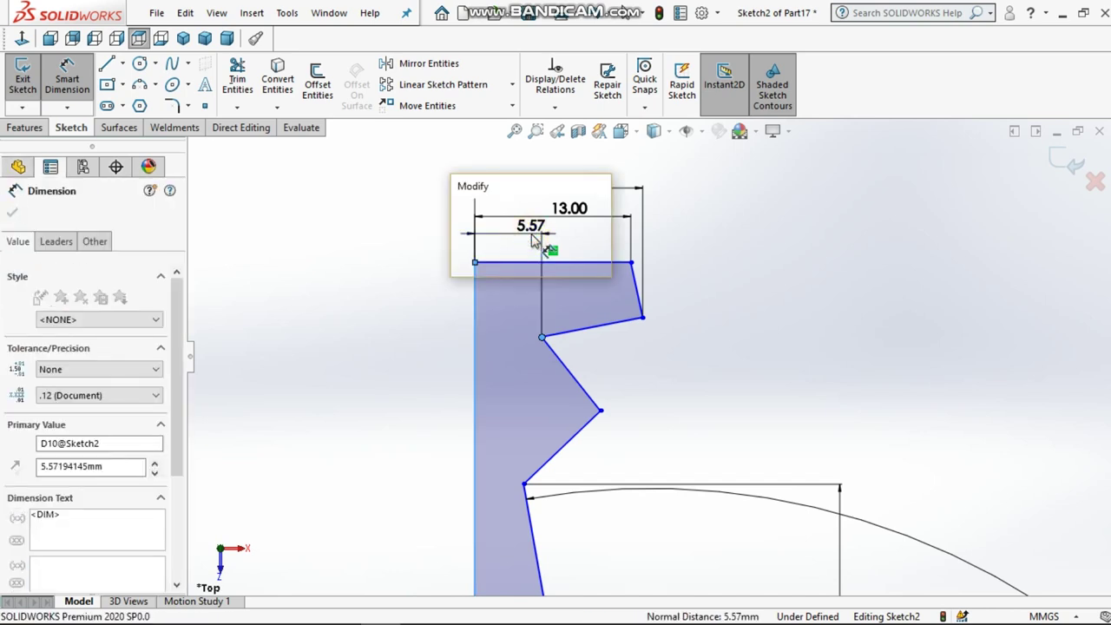
pyautogui.write('12')
pyautogui.press('Return')
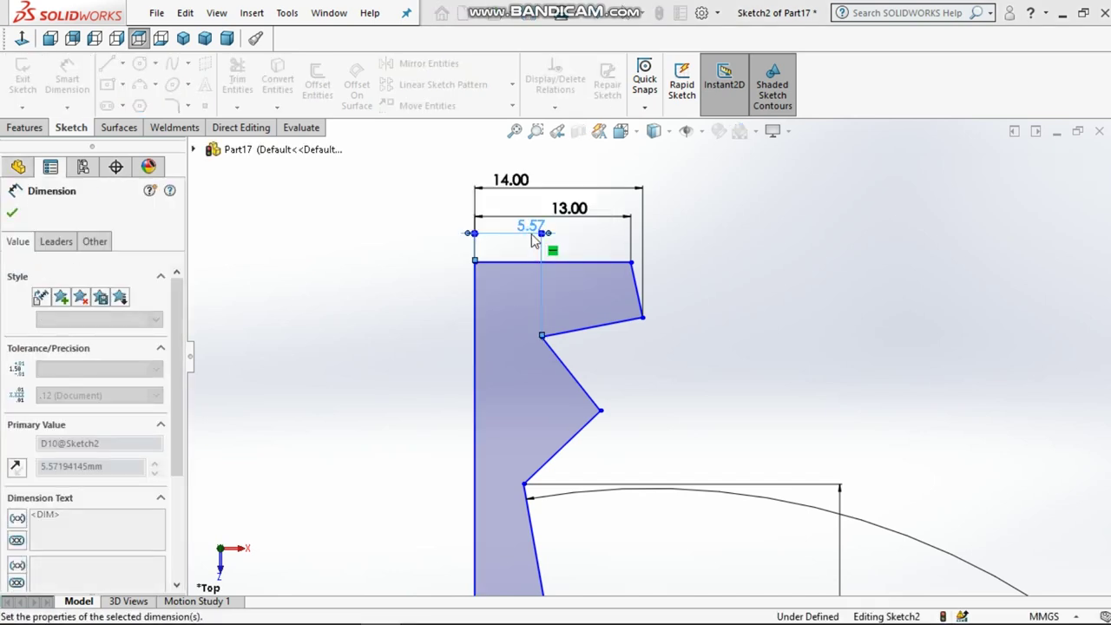
pyautogui.click(685, 236)
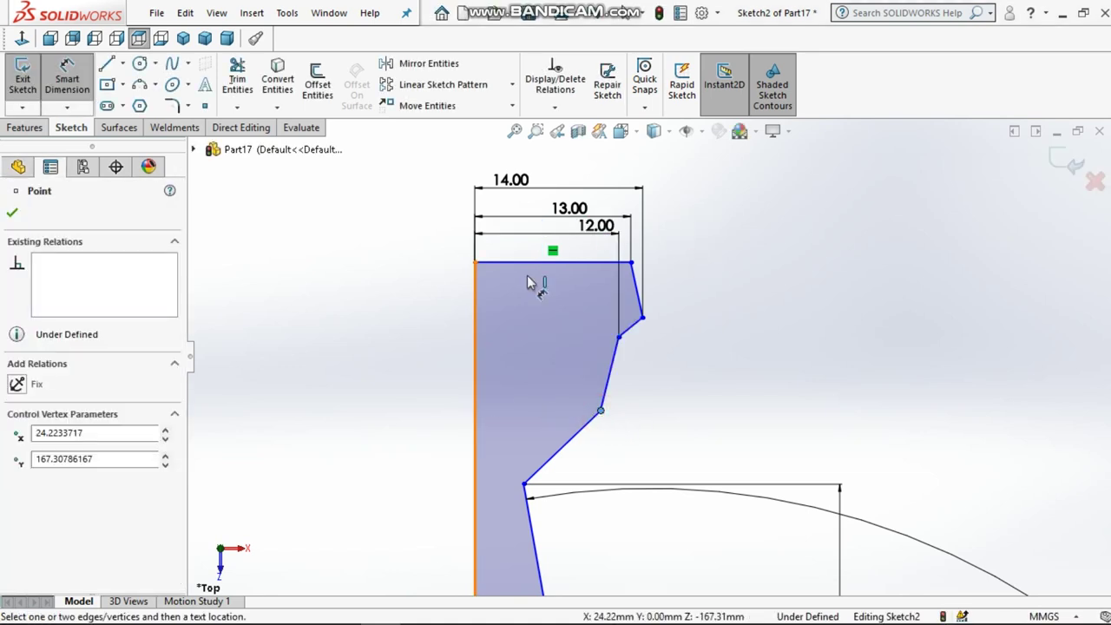
pyautogui.click(554, 179)
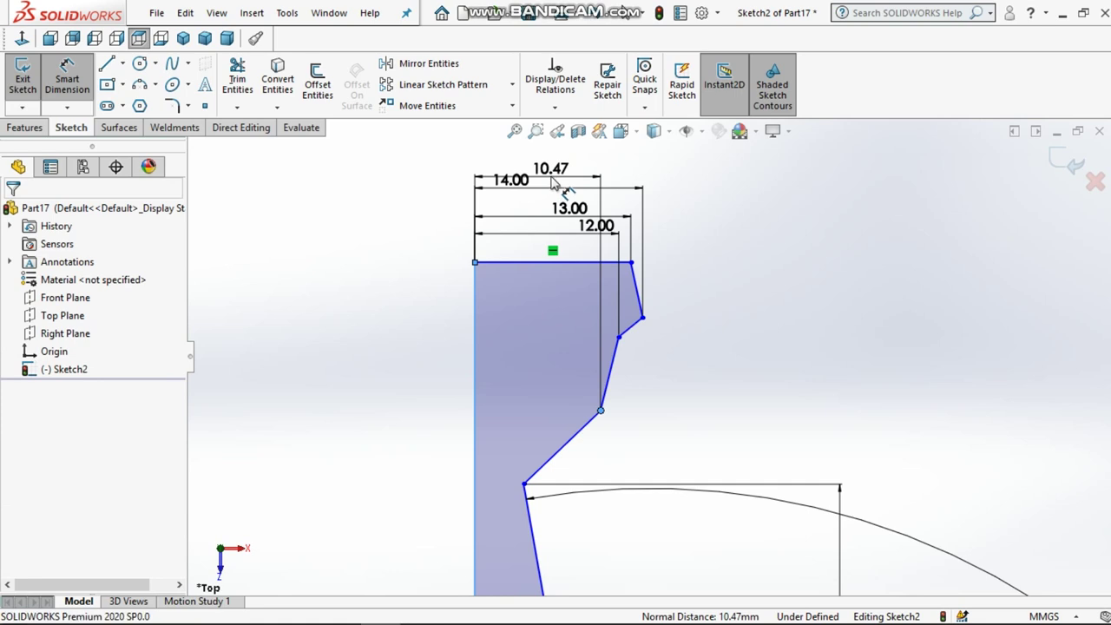
pyautogui.press('Return')
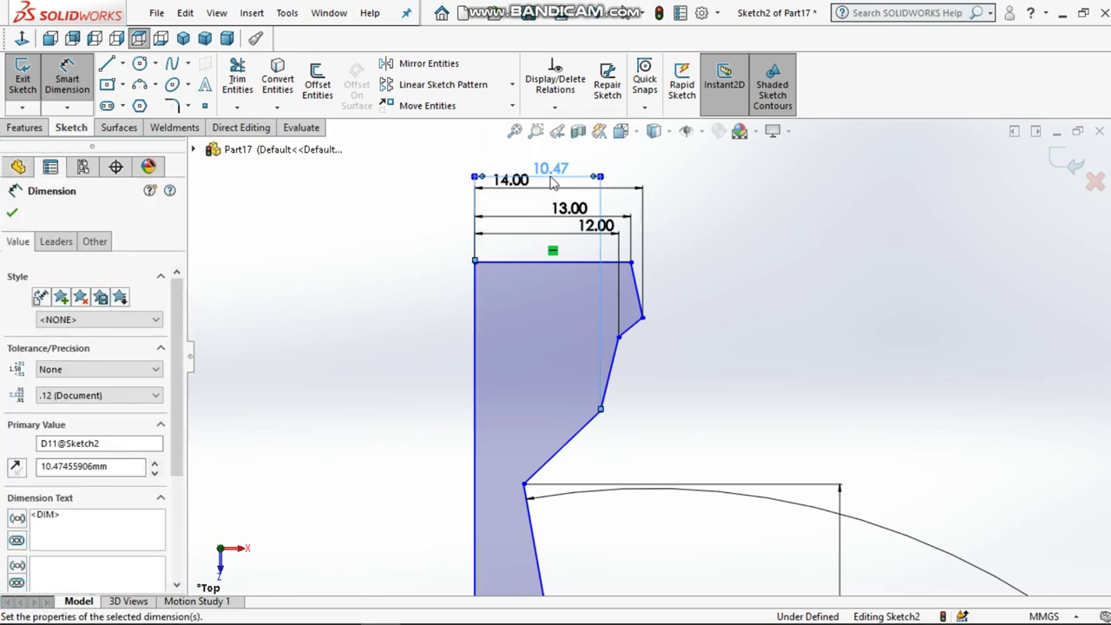
pyautogui.click(699, 263)
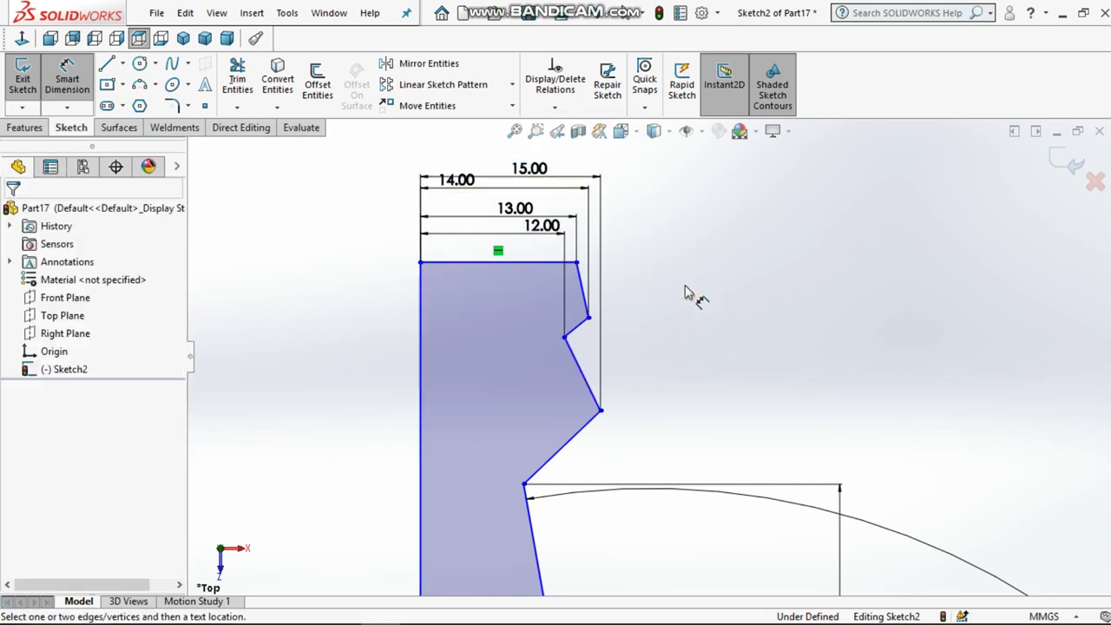
# - Add a 15 mm vertical dimension from the profile's top-left corner down to the shoulder corner
pyautogui.scroll(2, 682, 348)
pyautogui.scroll(1, 631, 478)
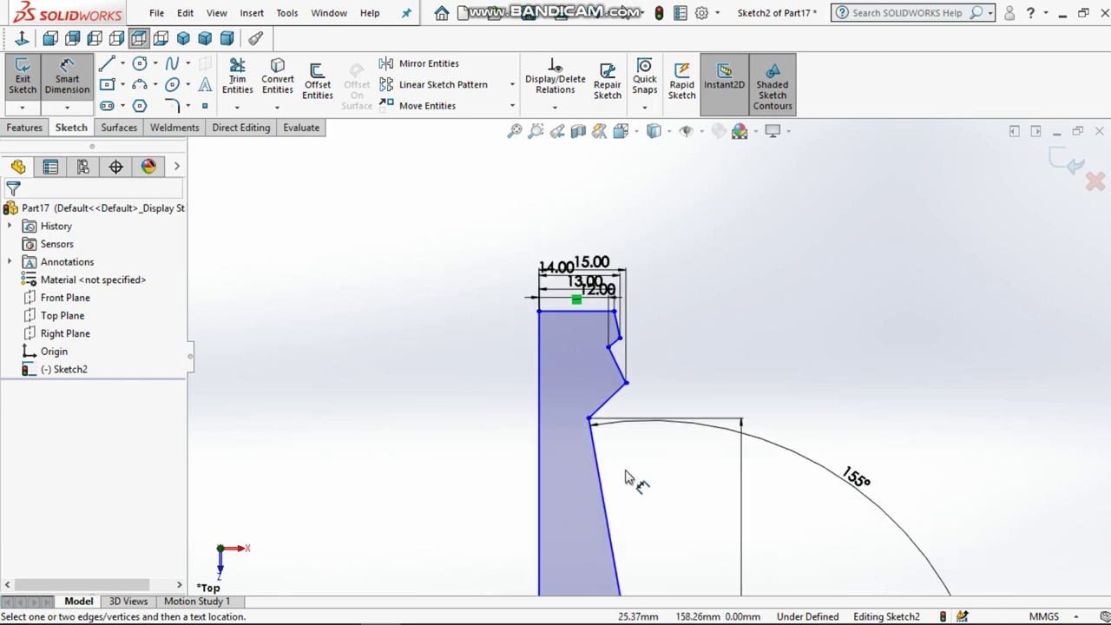
pyautogui.scroll(1, 628, 475)
pyautogui.scroll(1, 649, 356)
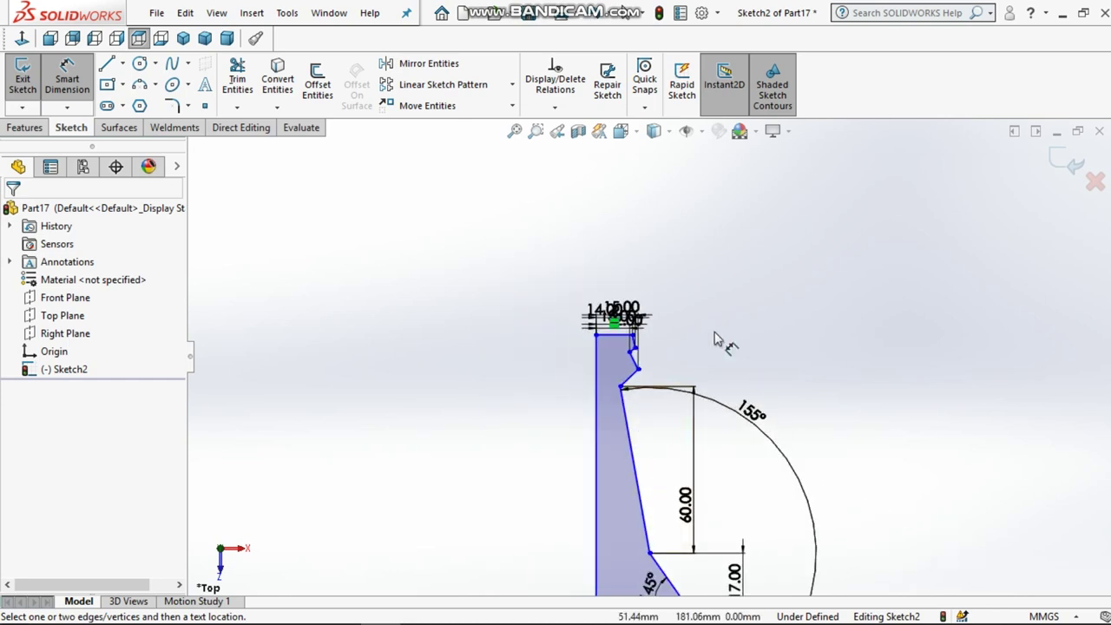
pyautogui.scroll(1, 685, 503)
pyautogui.scroll(1, 687, 504)
pyautogui.scroll(1, 688, 505)
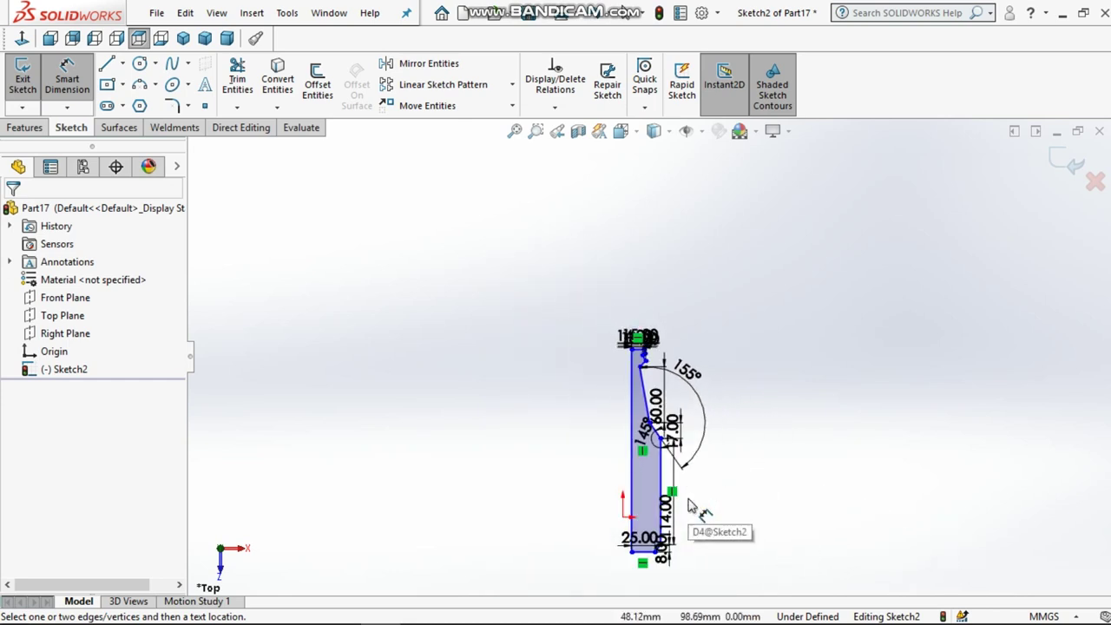
pyautogui.scroll(1, 690, 506)
pyautogui.scroll(-4, 630, 173)
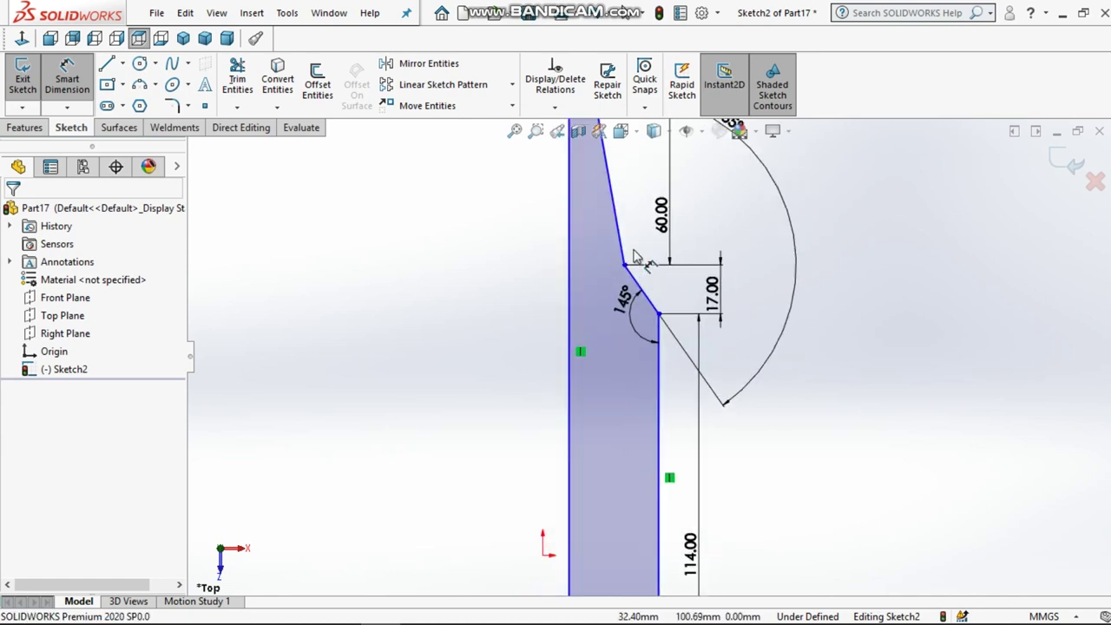
pyautogui.scroll(2, 643, 167)
pyautogui.scroll(1, 651, 168)
pyautogui.scroll(-2, 653, 200)
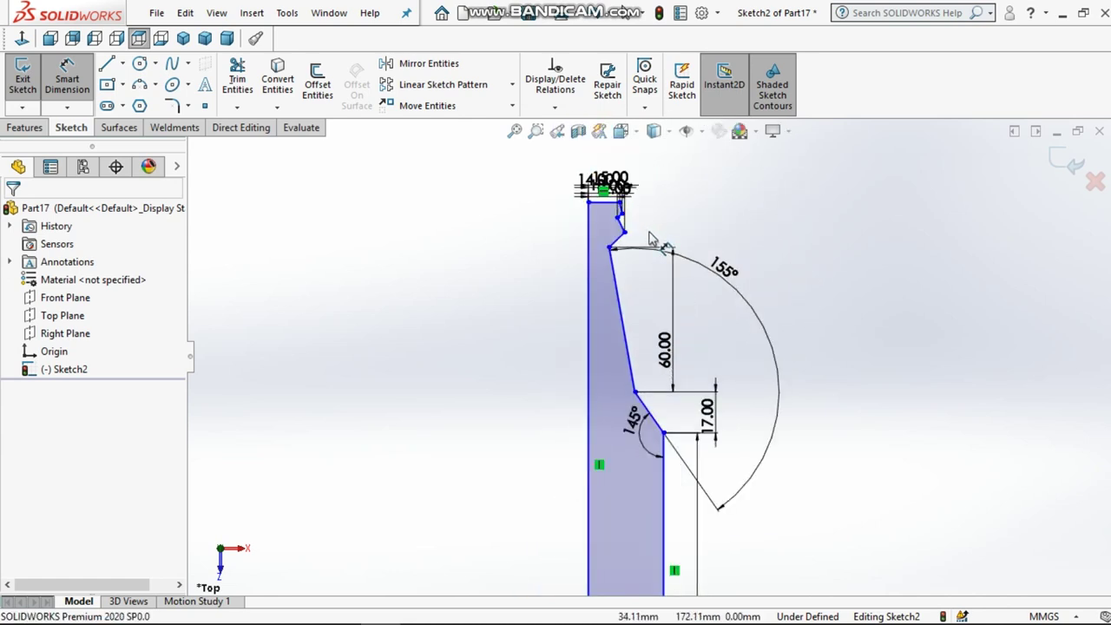
pyautogui.scroll(-2, 655, 237)
pyautogui.scroll(-1, 653, 238)
pyautogui.scroll(-1, 658, 242)
pyautogui.scroll(-1, 573, 269)
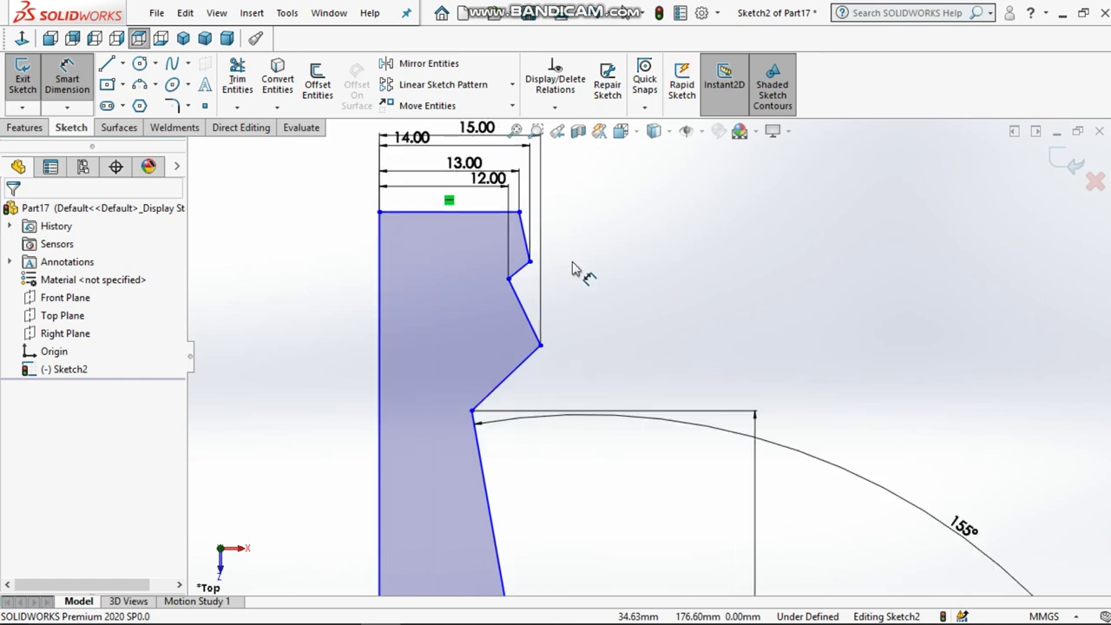
pyautogui.click(377, 214)
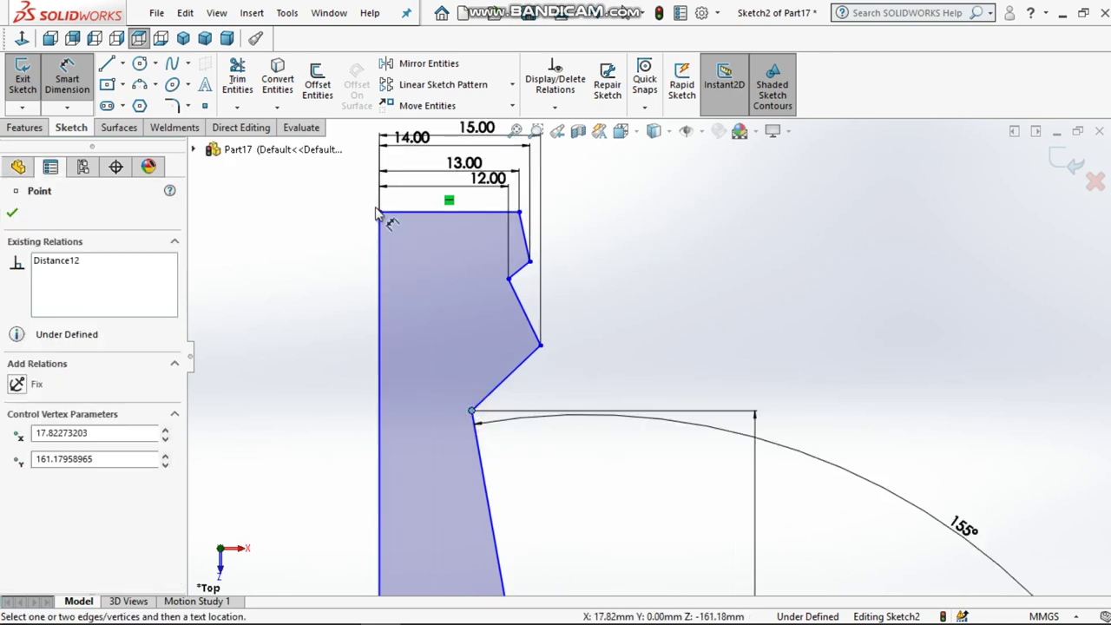
pyautogui.click(471, 410)
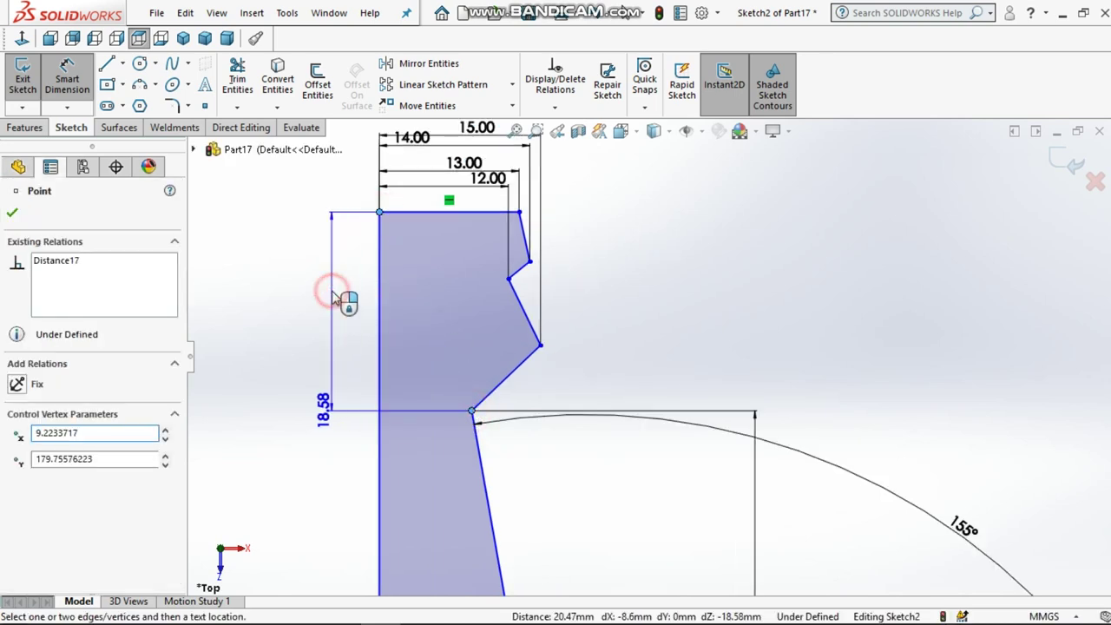
pyautogui.click(339, 293)
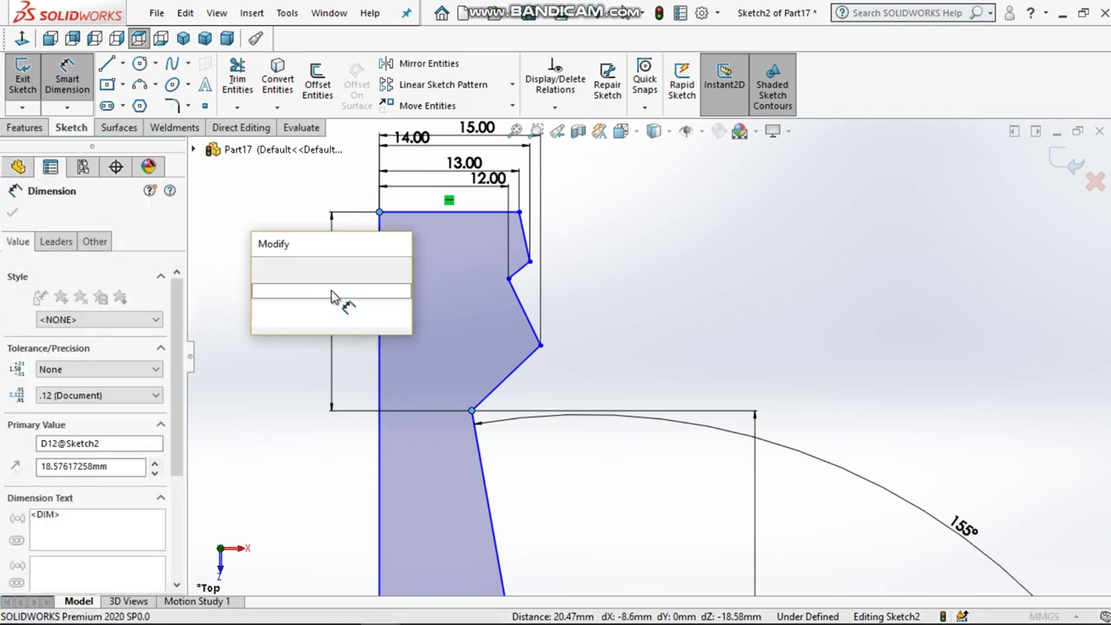
pyautogui.write('15')
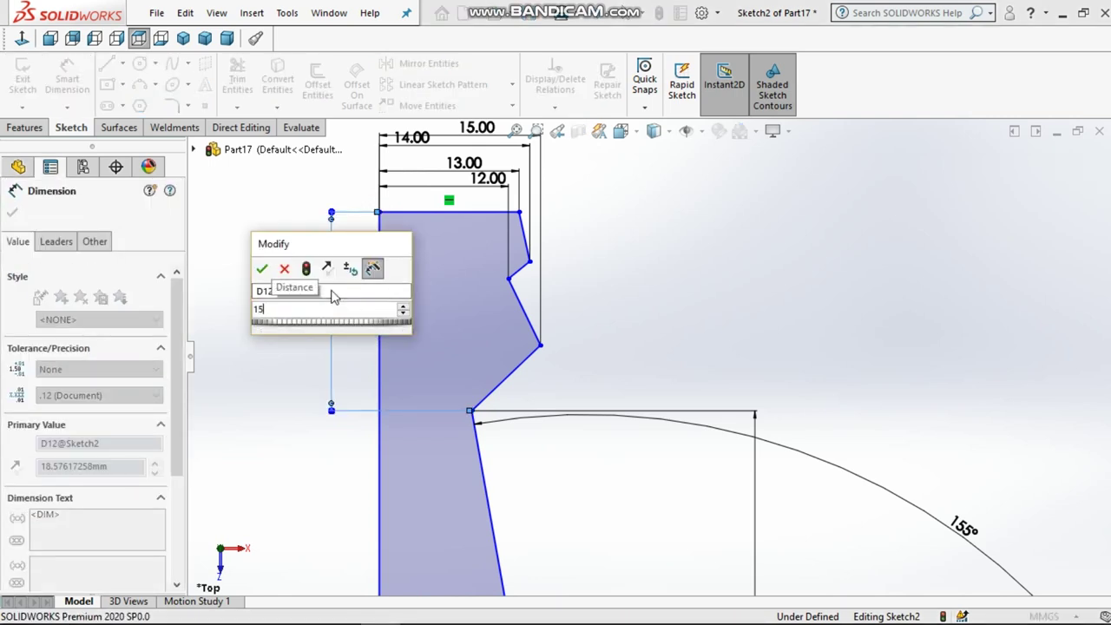
pyautogui.press('Escape')
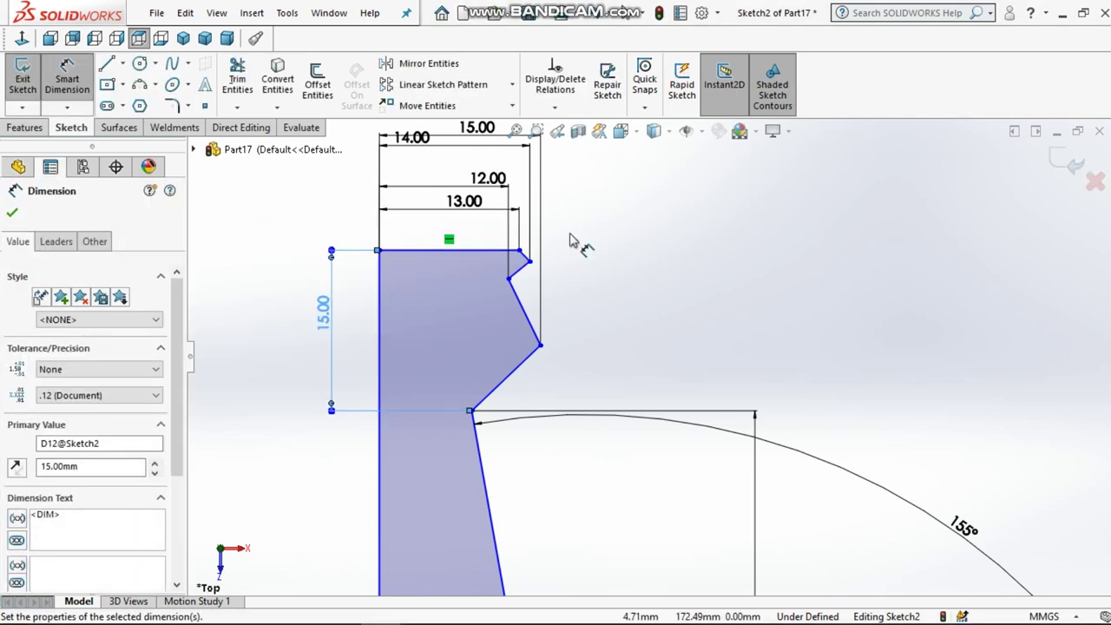
pyautogui.click(631, 217)
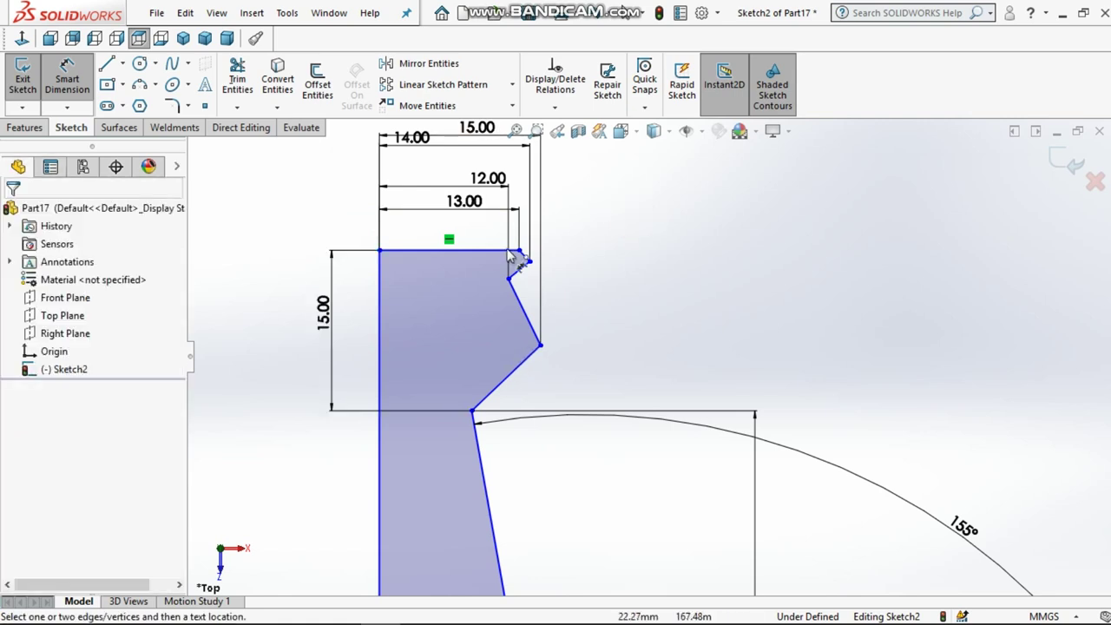
pyautogui.scroll(-2, 523, 255)
pyautogui.scroll(-2, 528, 309)
pyautogui.scroll(-2, 528, 309)
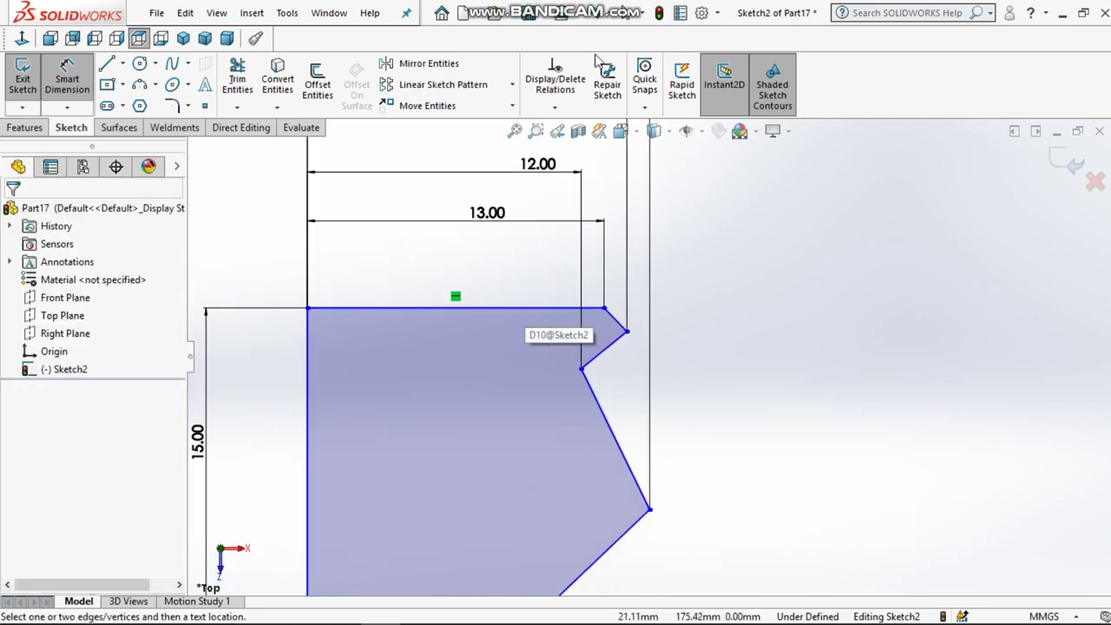
pyautogui.scroll(1, 548, 319)
pyautogui.press('Escape')
pyautogui.scroll(2, 614, 382)
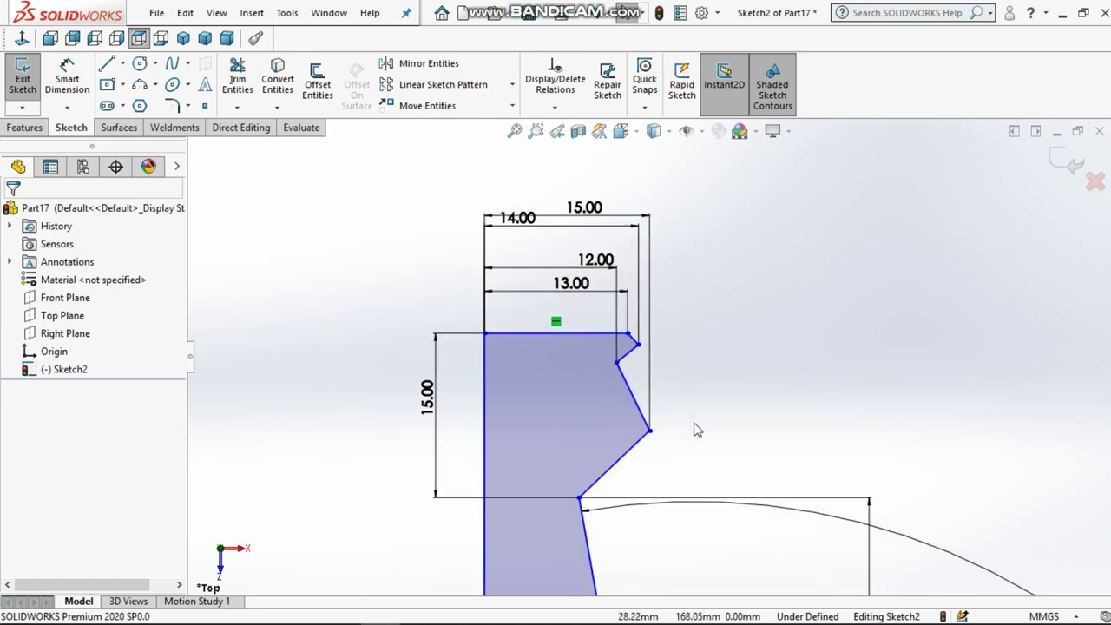
pyautogui.scroll(1, 695, 428)
pyautogui.scroll(2, 690, 426)
pyautogui.scroll(1, 686, 426)
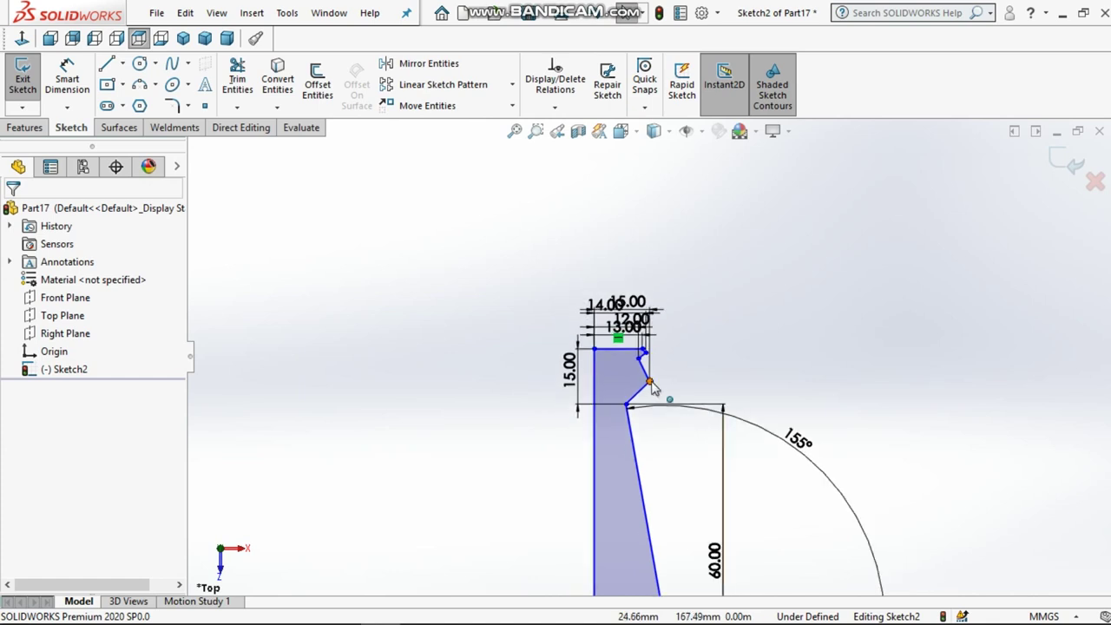
pyautogui.scroll(-3, 653, 388)
pyautogui.scroll(-3, 642, 328)
pyautogui.scroll(1, 738, 343)
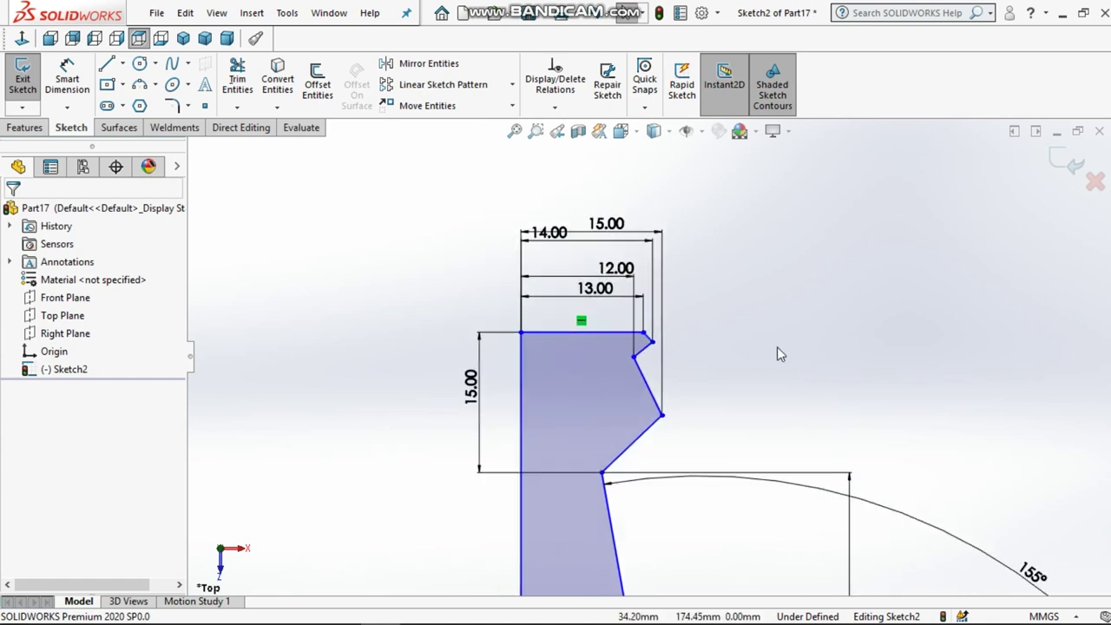
pyautogui.scroll(1, 777, 346)
pyautogui.scroll(1, 773, 313)
pyautogui.scroll(1, 767, 287)
pyautogui.scroll(-2, 767, 285)
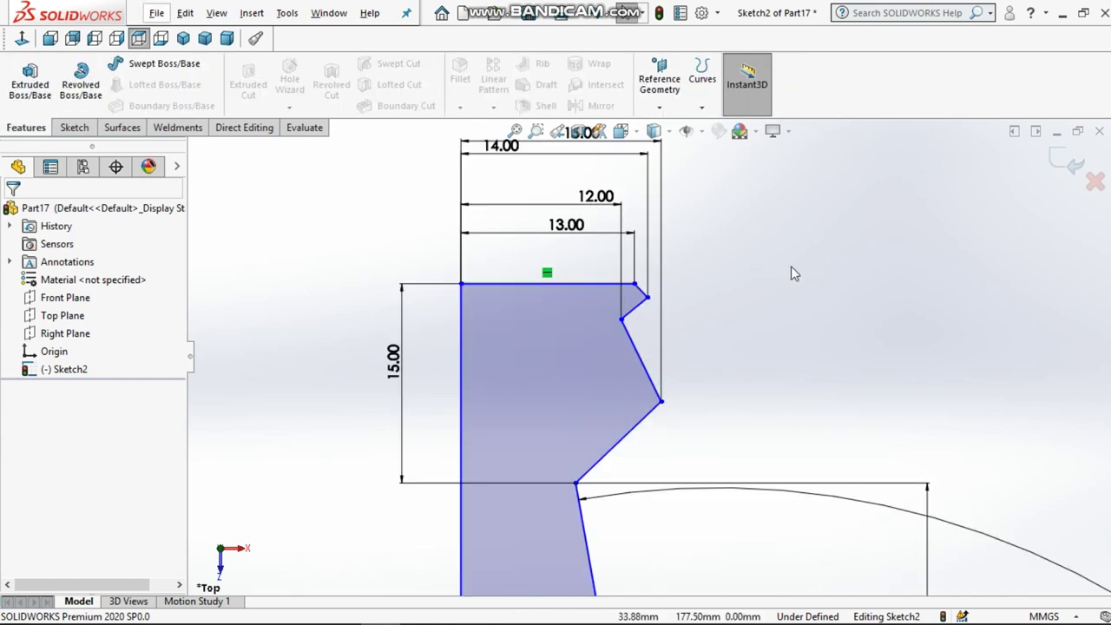
# - Add a 4 mm vertical dimension from the inner notch vertex to the ring's top outer corner
pyautogui.click(75, 128)
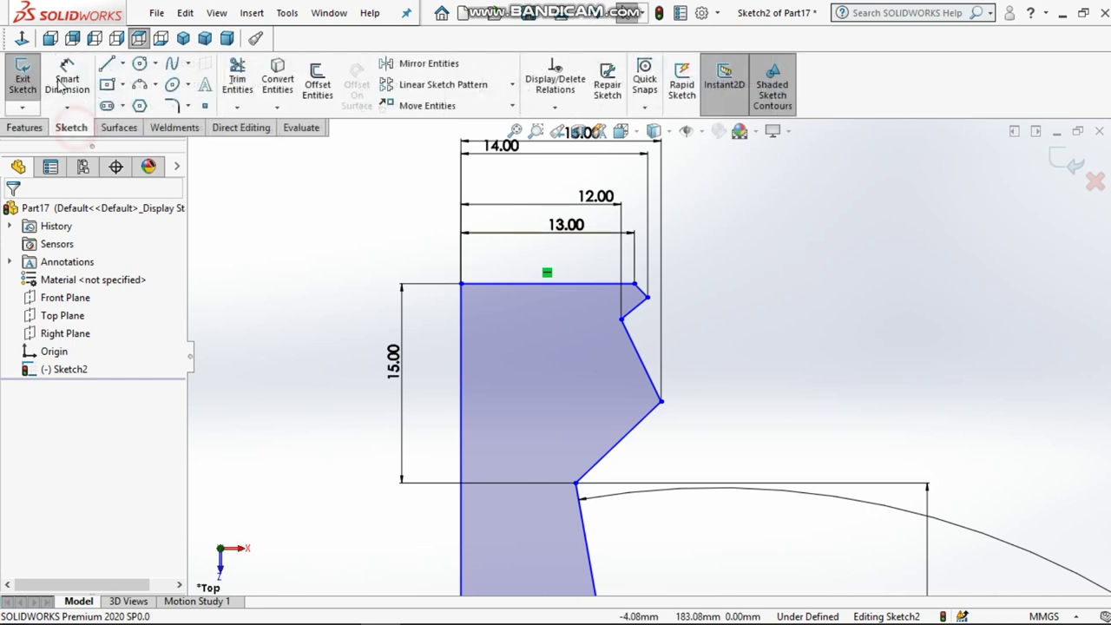
pyautogui.click(67, 78)
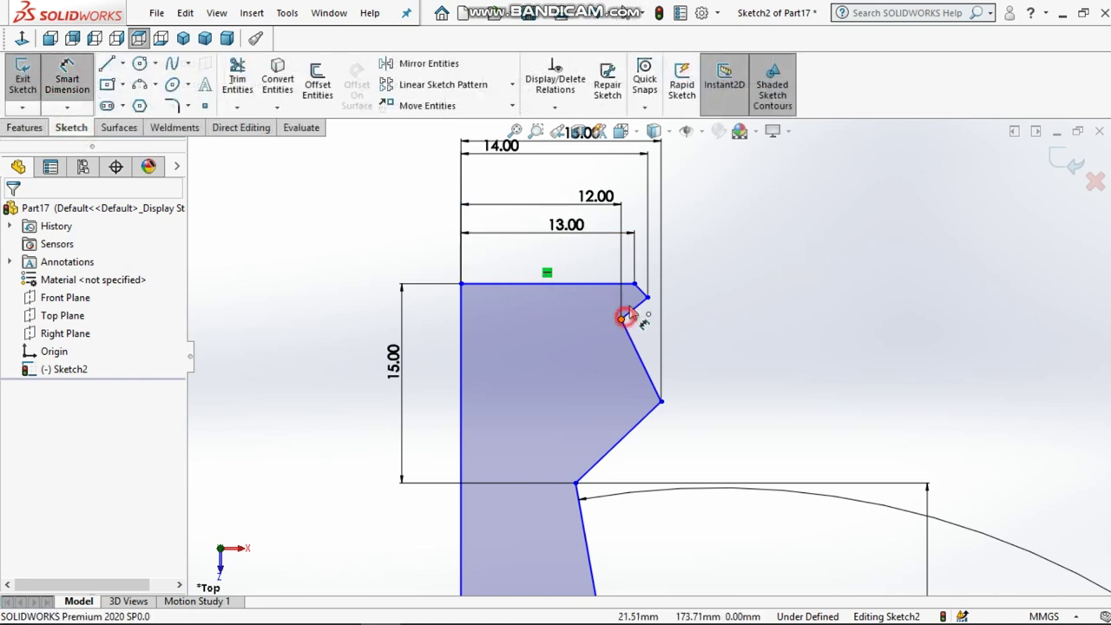
pyautogui.click(622, 318)
pyautogui.click(635, 284)
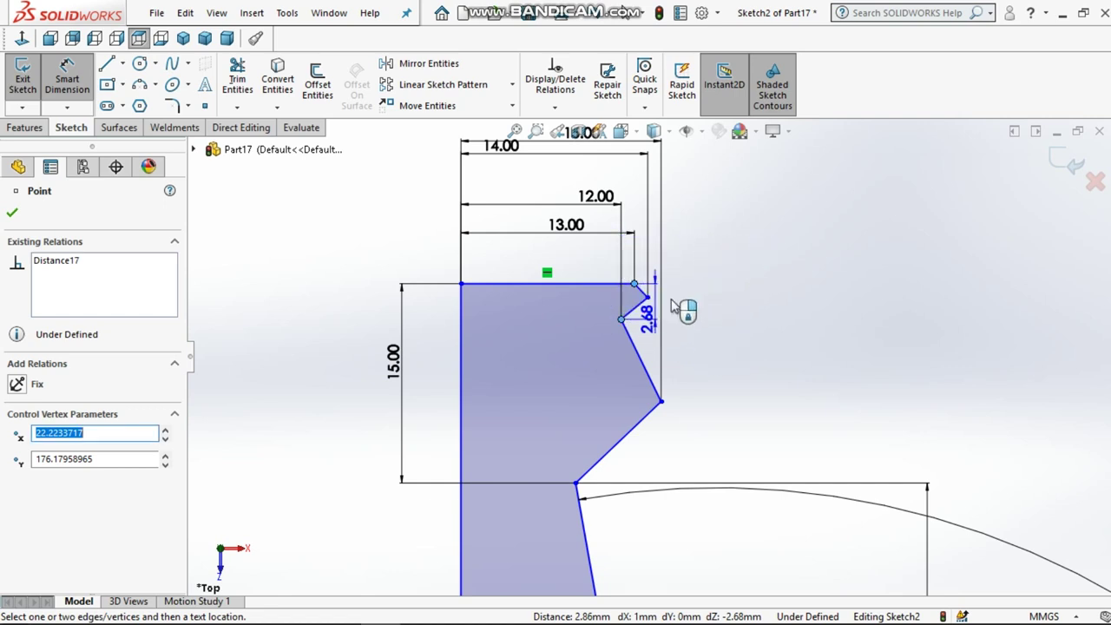
pyautogui.click(730, 305)
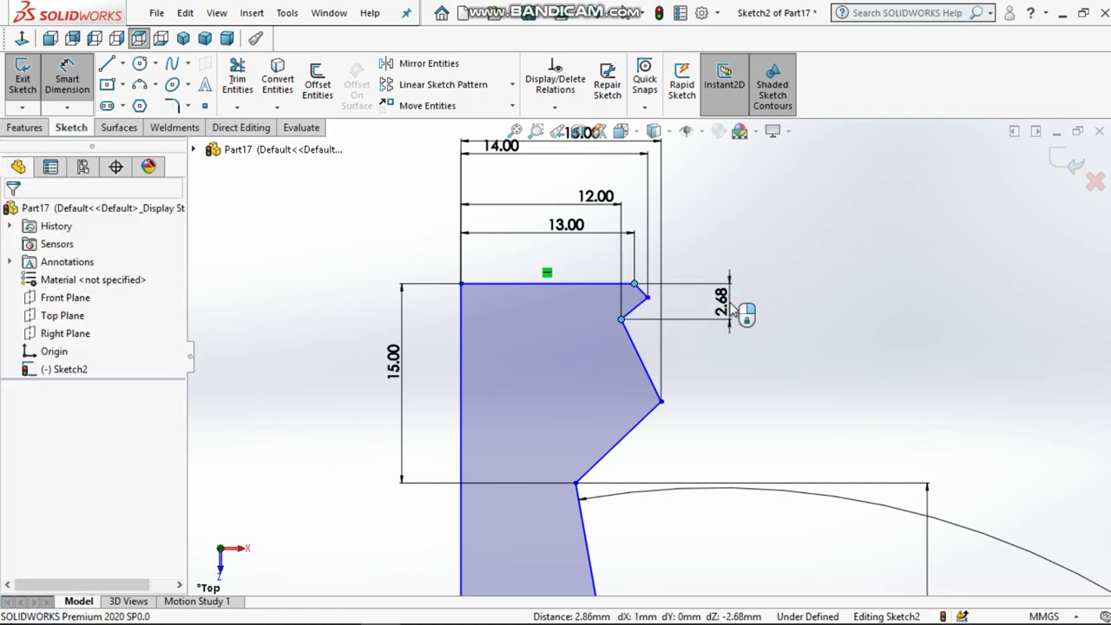
pyautogui.write('4')
pyautogui.press('Return')
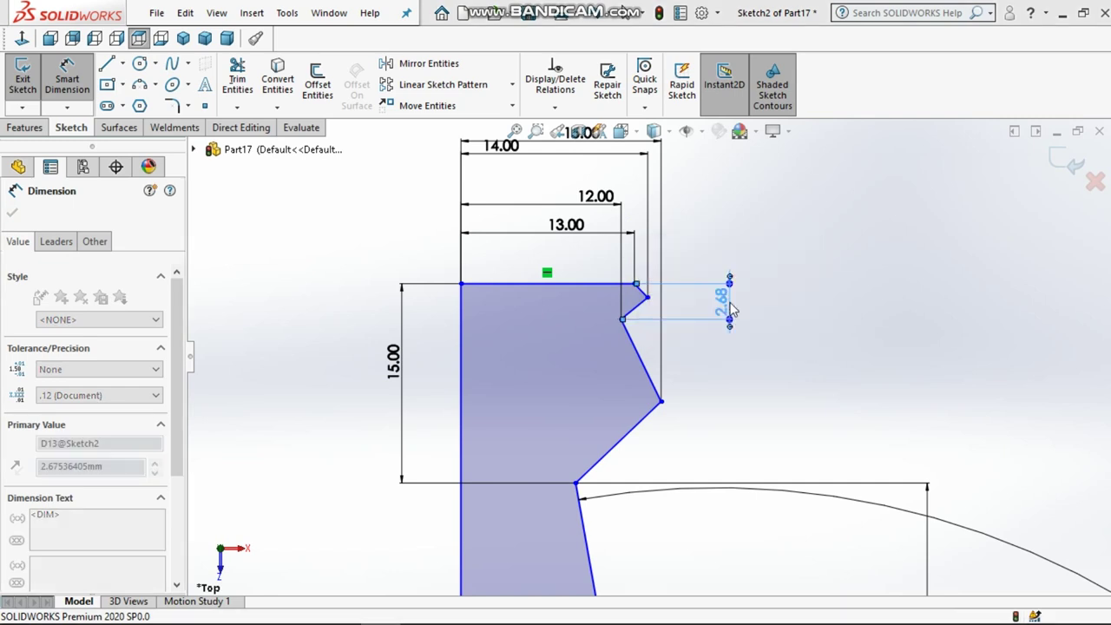
pyautogui.click(798, 291)
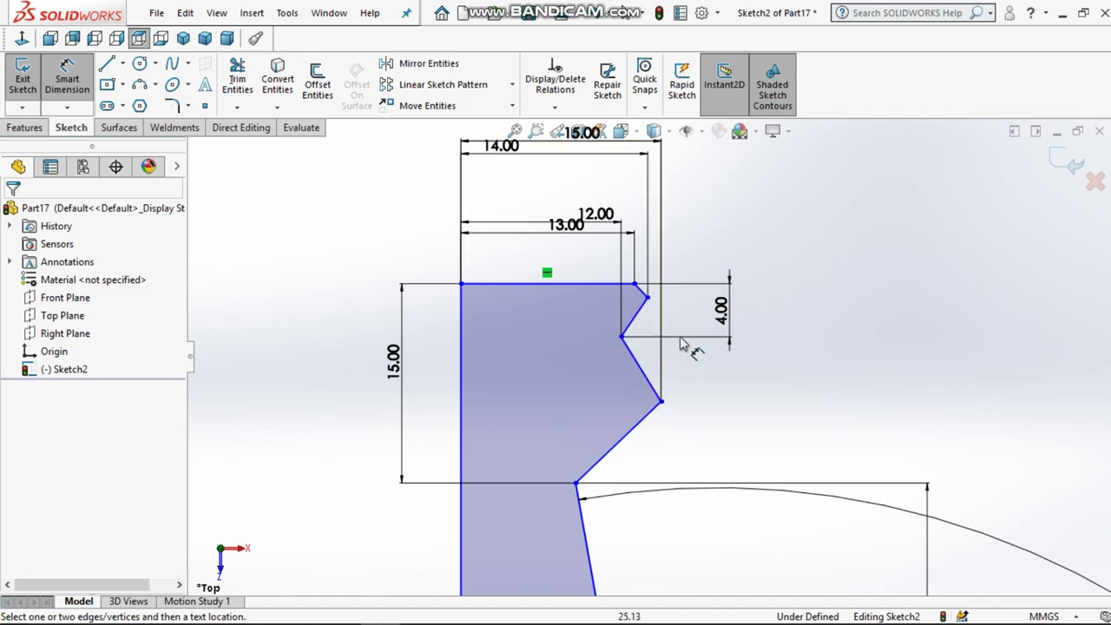
# - Delete the 4.00 notch dimension
pyautogui.rightClick(711, 307)
pyautogui.click(731, 361)
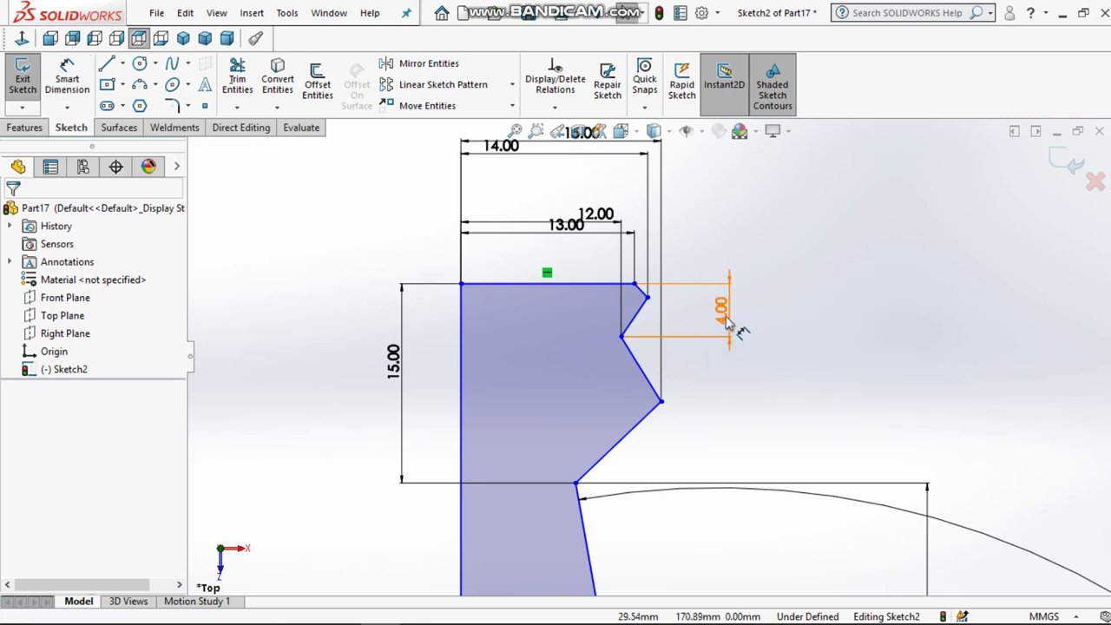
pyautogui.click(720, 308)
pyautogui.rightClick(720, 308)
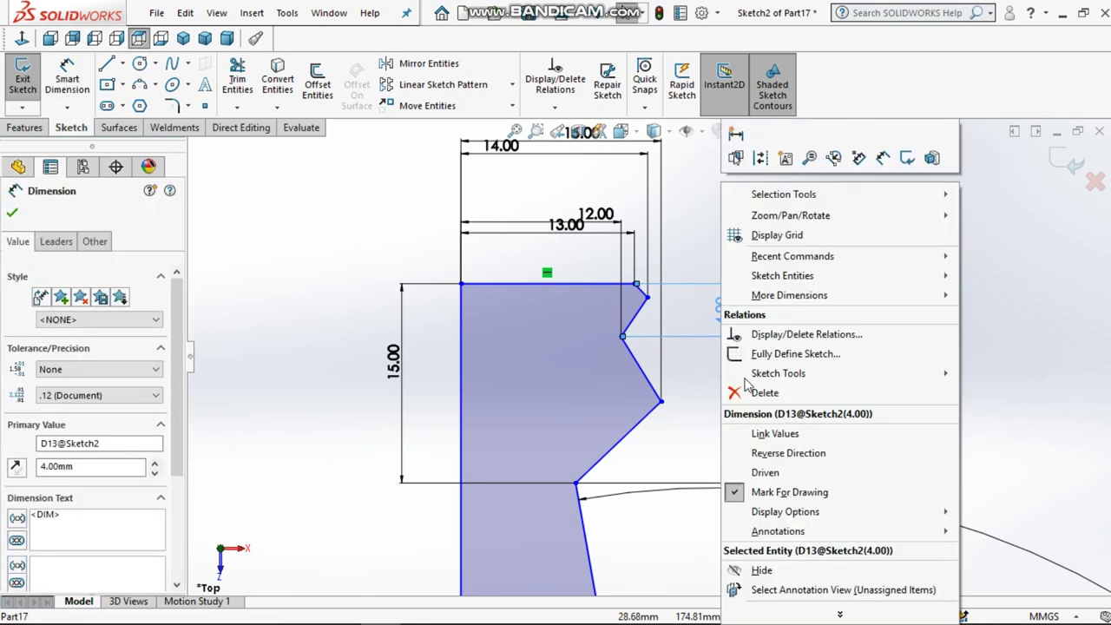
pyautogui.click(745, 388)
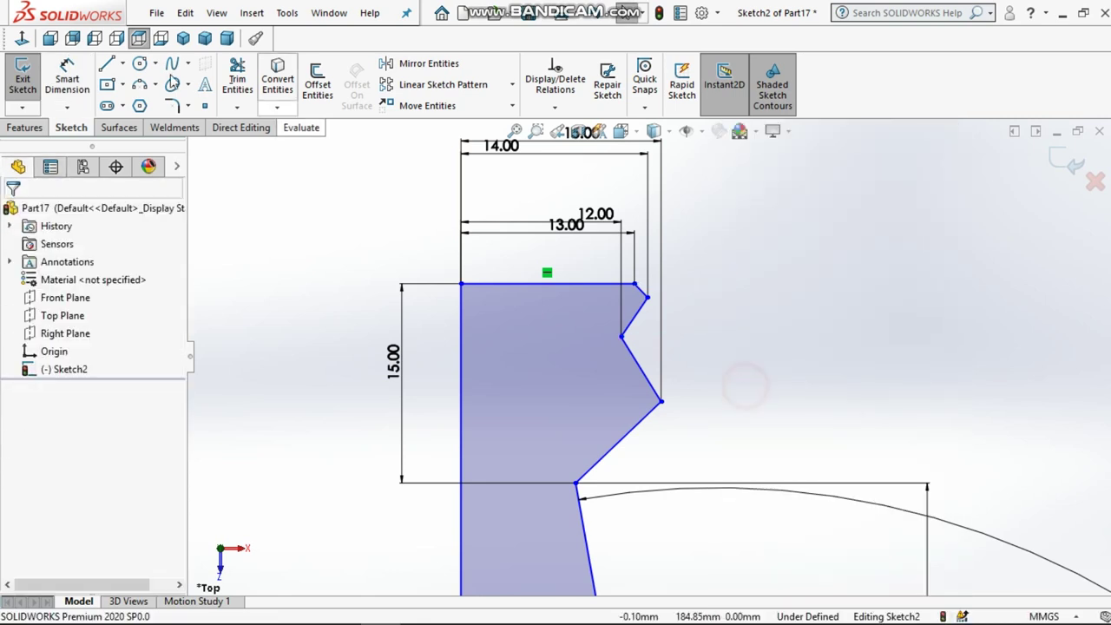
# - Re-dimension the neck-ring corner vertices with a new vertical dimension beside the profile
pyautogui.click(65, 80)
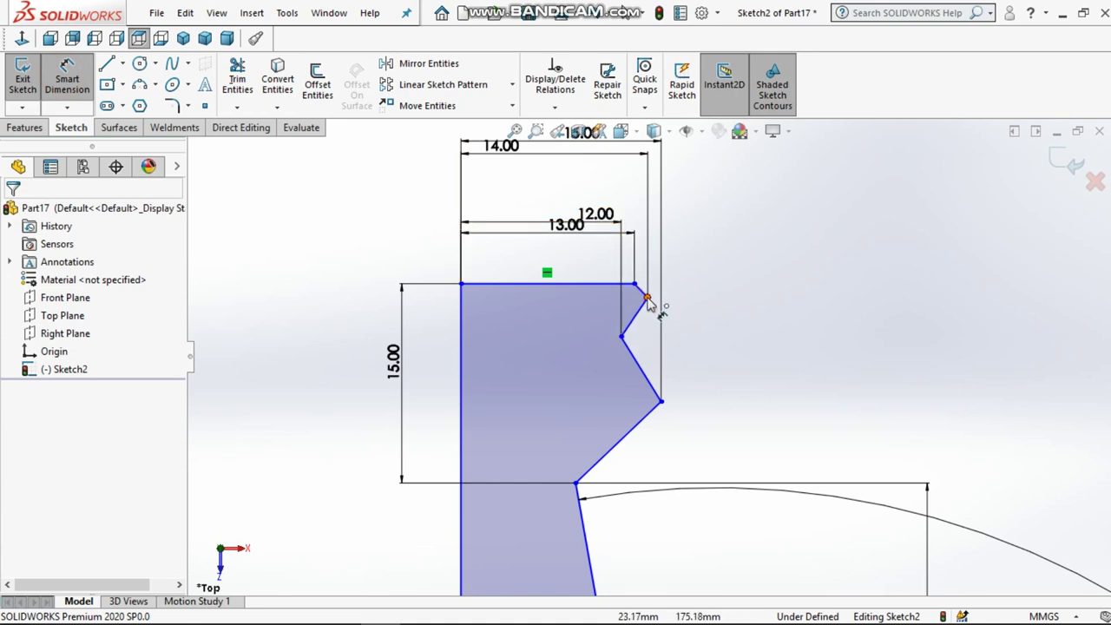
pyautogui.click(641, 292)
pyautogui.click(647, 297)
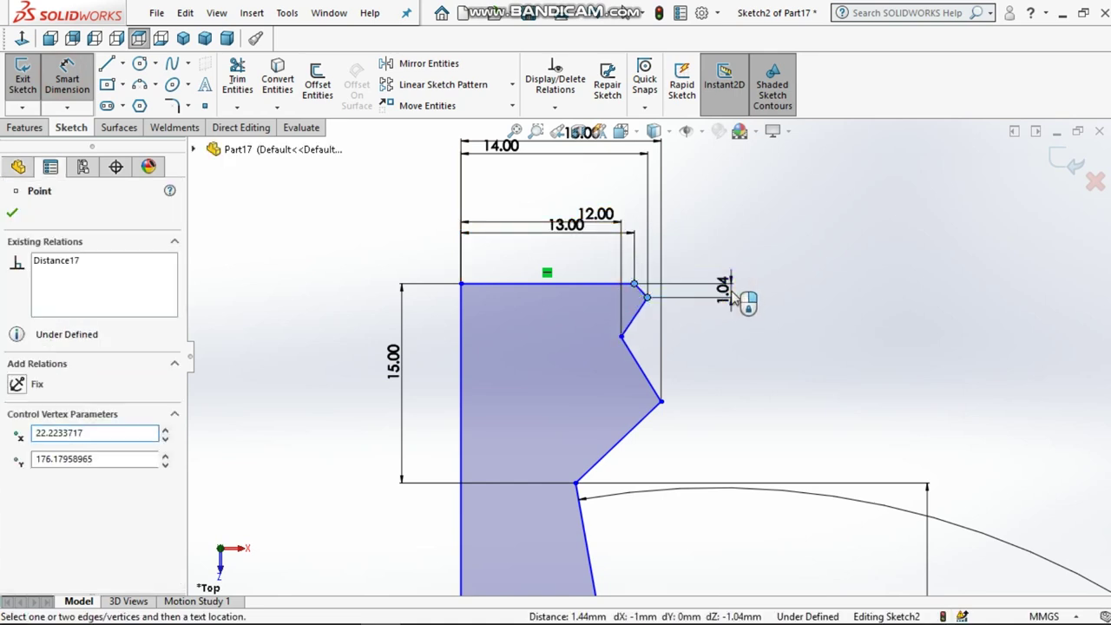
pyautogui.click(731, 299)
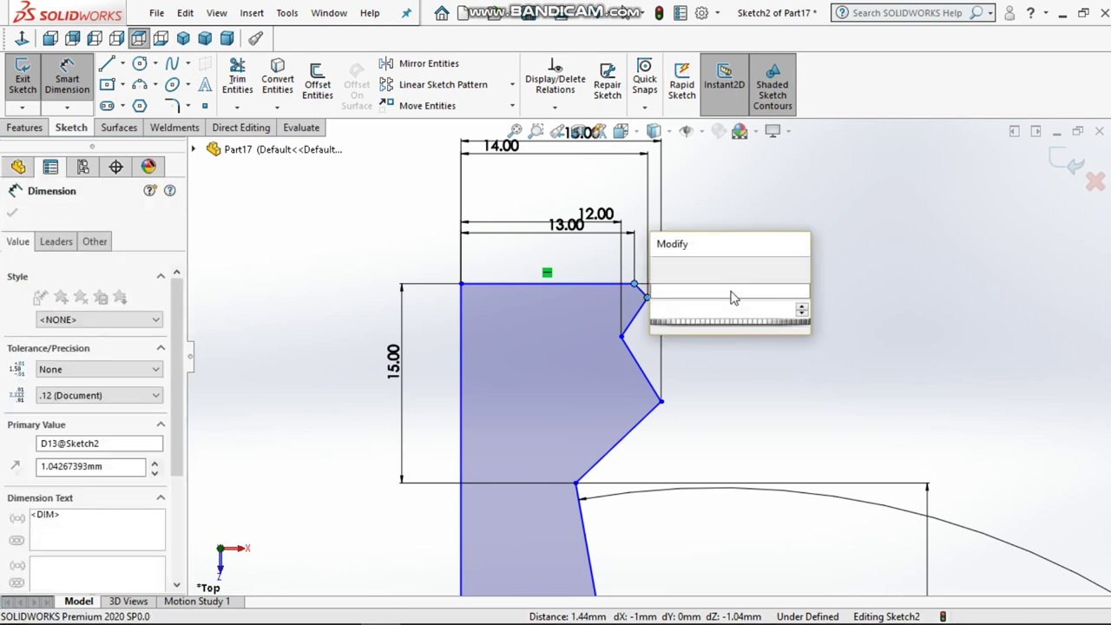
pyautogui.write('4')
pyautogui.press('Return')
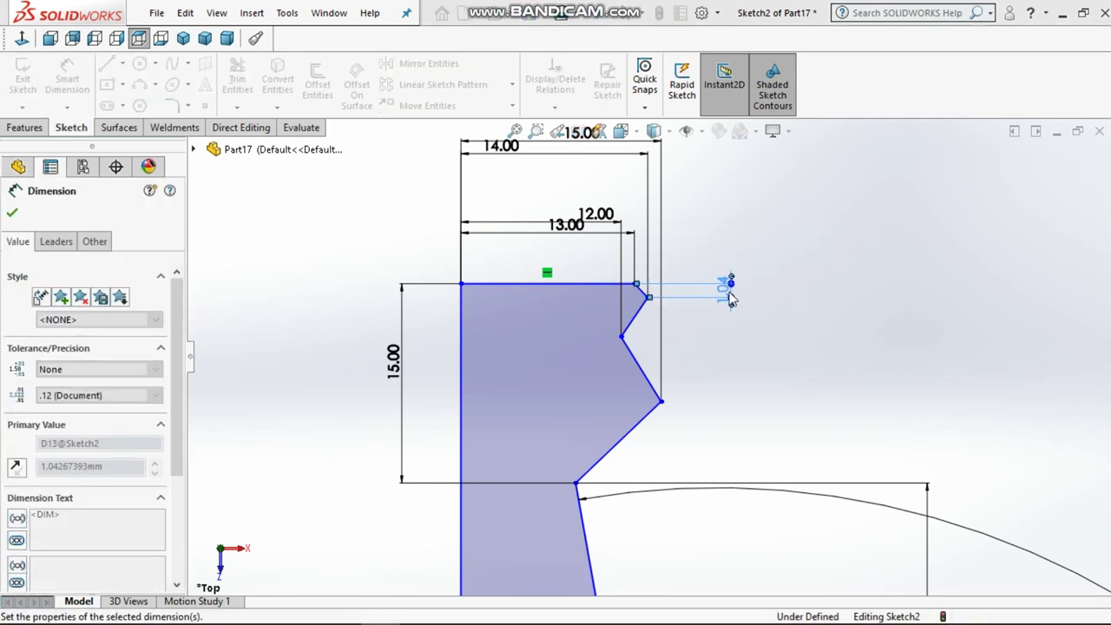
pyautogui.click(697, 383)
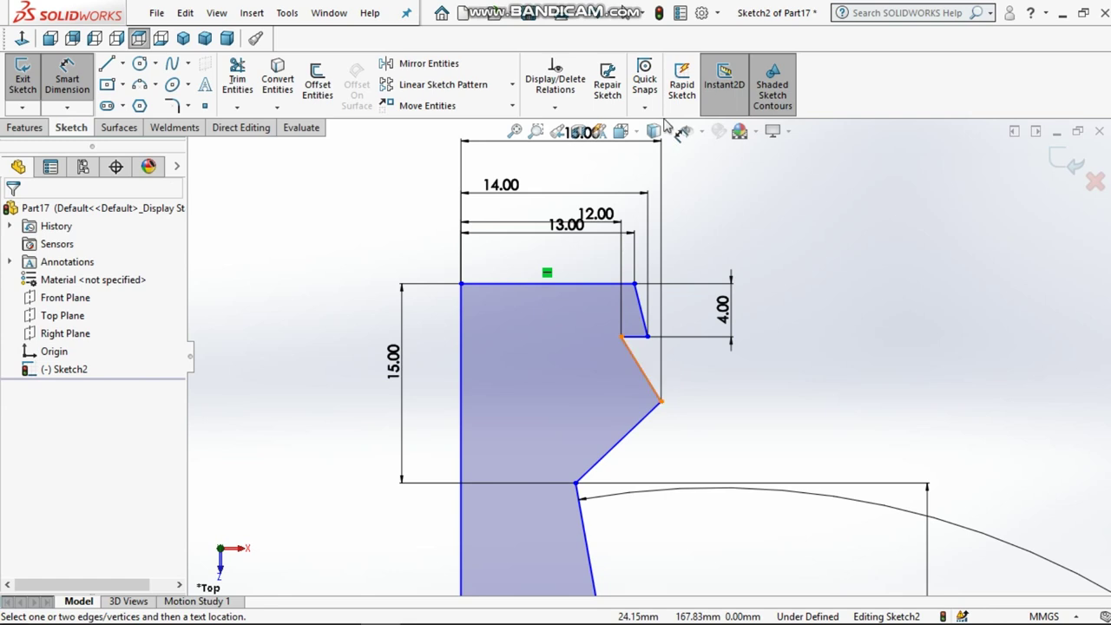
pyautogui.press('Escape')
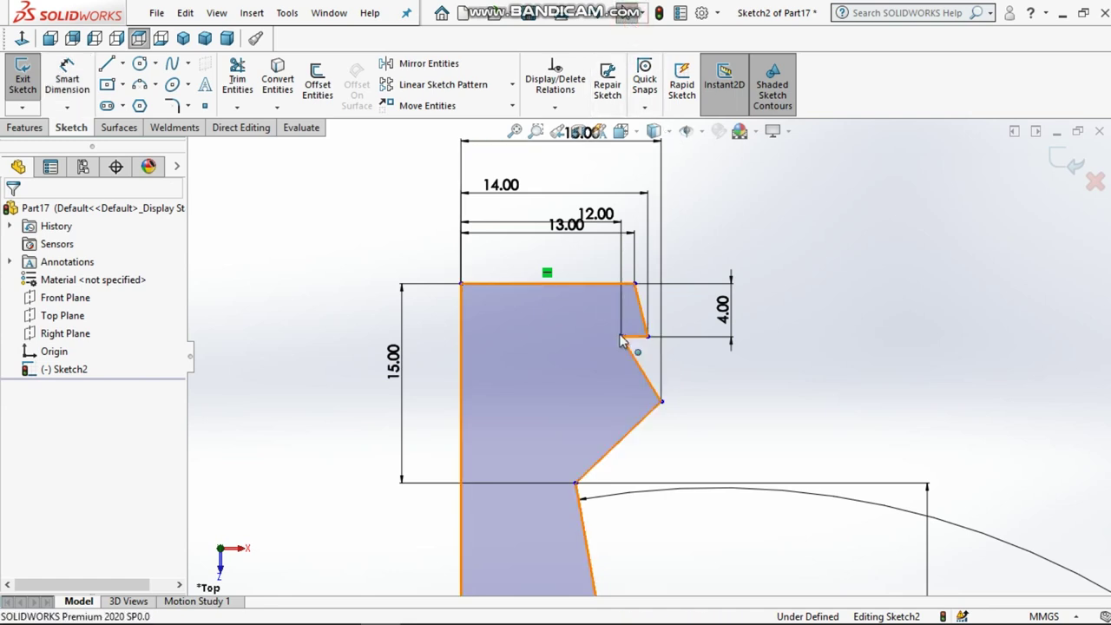
# - Drag the lower notch vertex down and fix the notch span with a 5.00 vertical dimension
pyautogui.moveTo(621, 336); pyautogui.dragTo(628, 356)
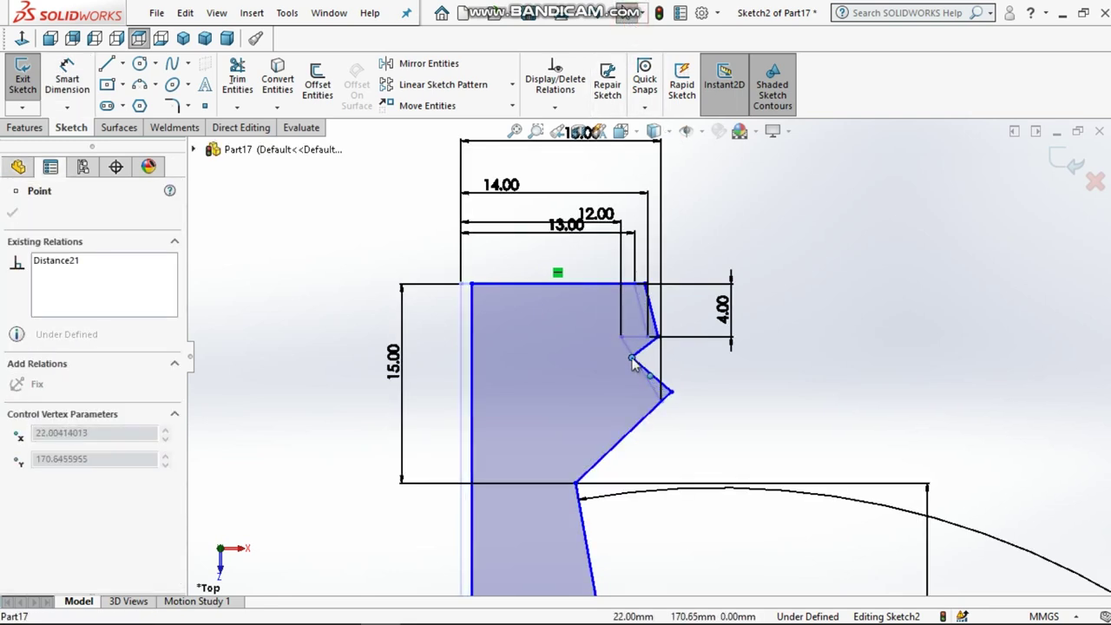
pyautogui.click(315, 282)
pyautogui.click(67, 70)
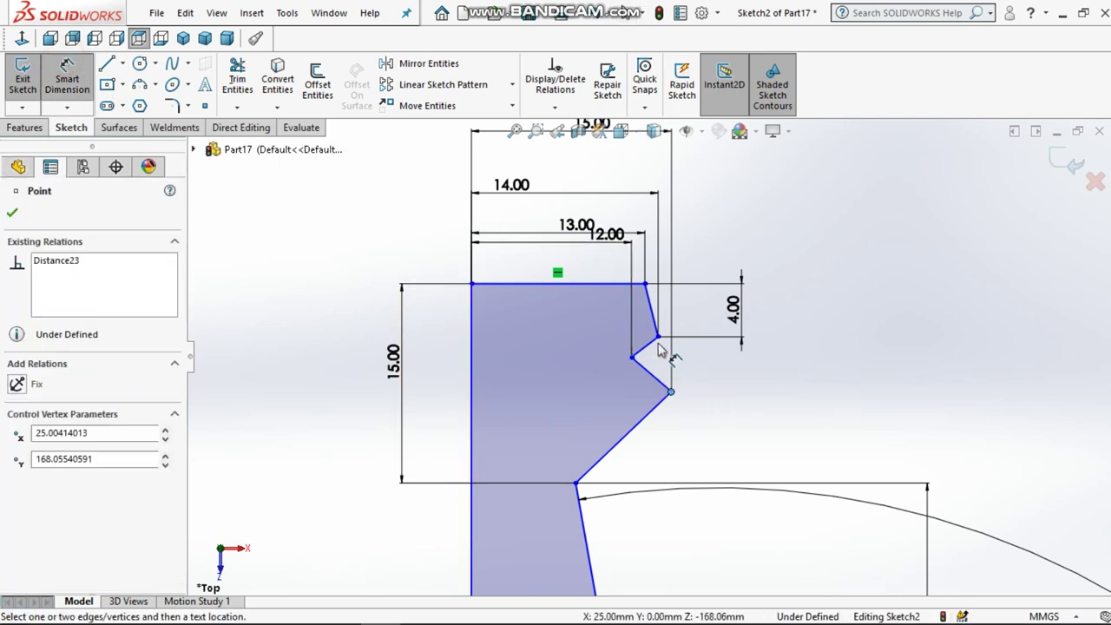
pyautogui.click(671, 391)
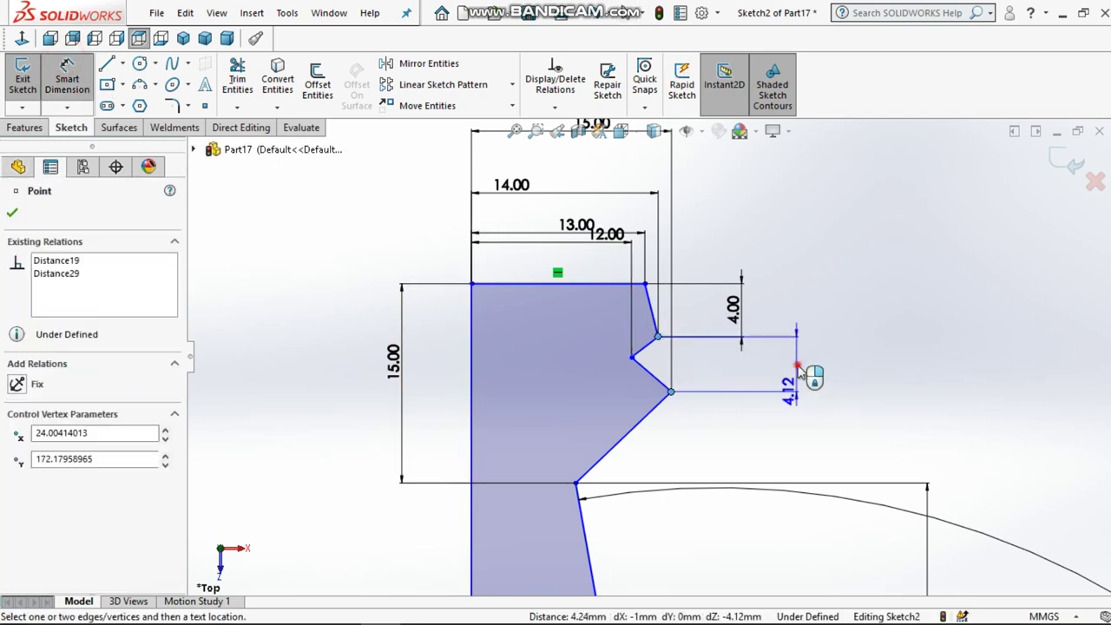
pyautogui.click(803, 374)
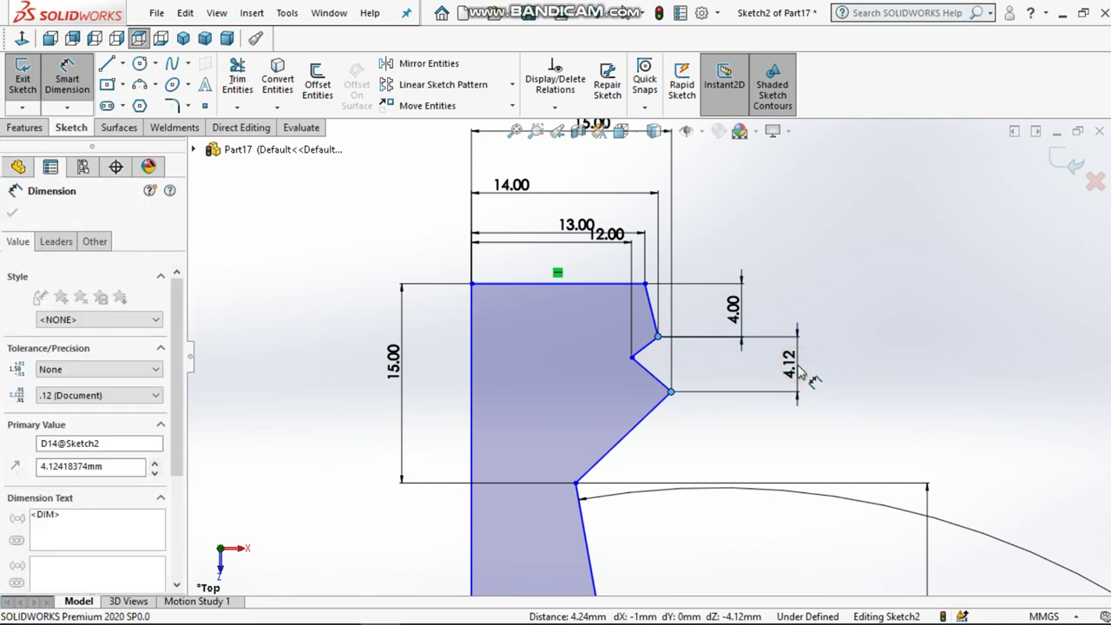
pyautogui.write('4')
pyautogui.press('Escape')
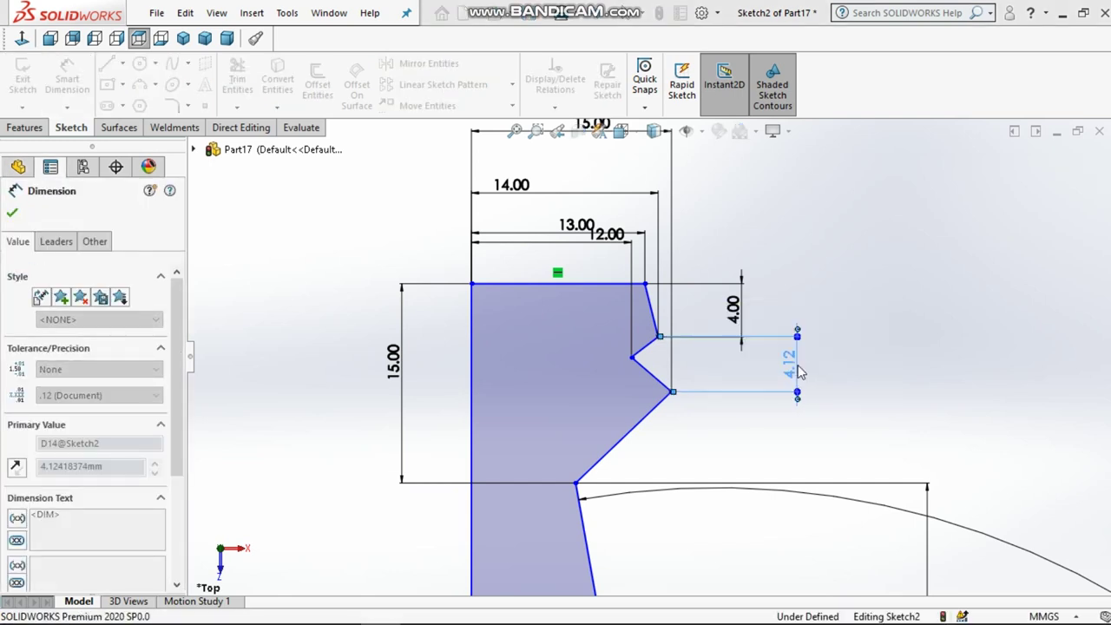
pyautogui.click(874, 241)
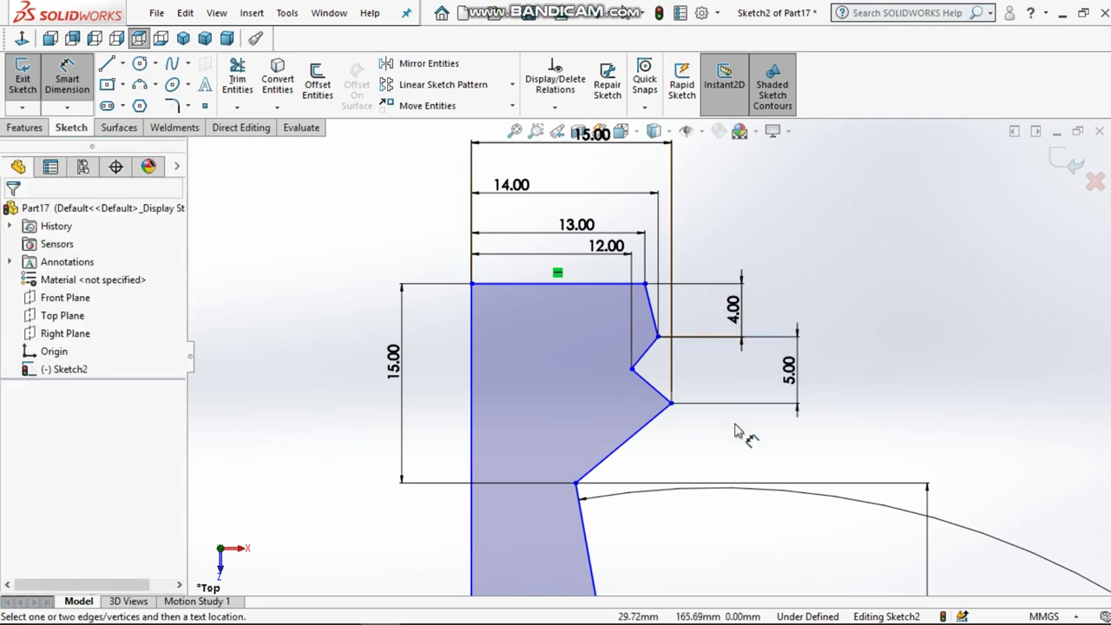
pyautogui.scroll(2, 648, 356)
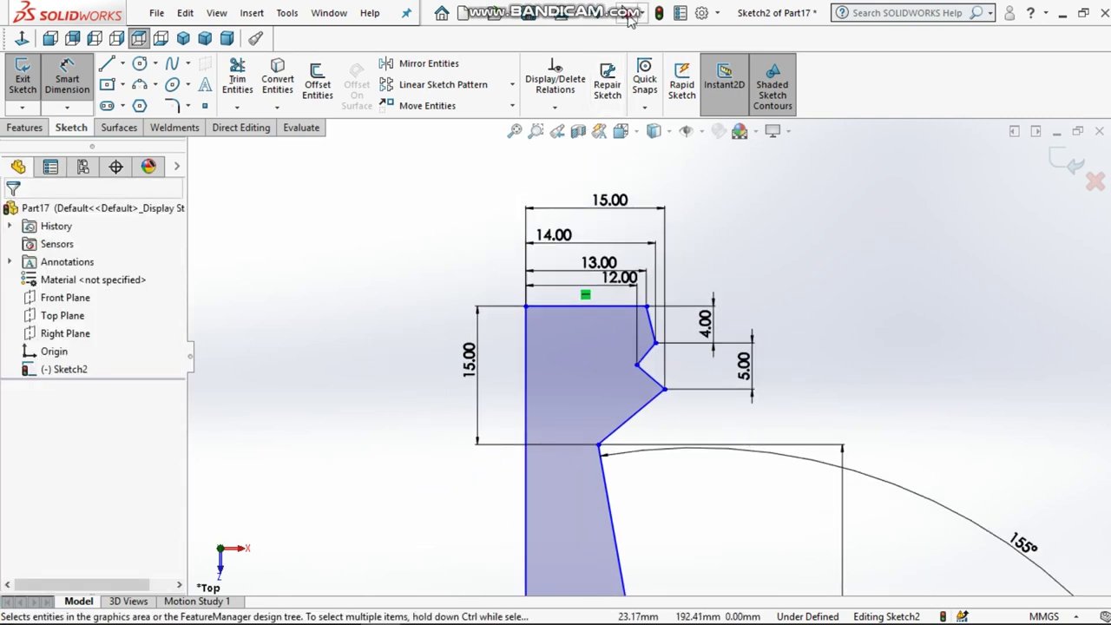
# - Change the 155° shoulder angle dimension to 145°
pyautogui.scroll(1, 658, 363)
pyautogui.scroll(1, 658, 365)
pyautogui.scroll(1, 658, 363)
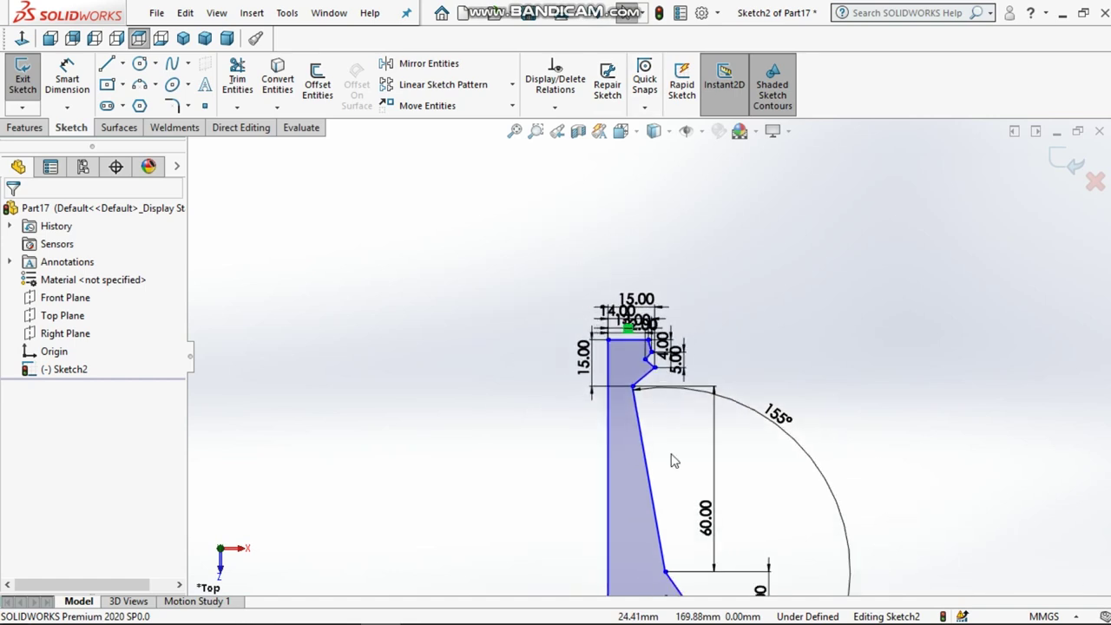
pyautogui.click(739, 393)
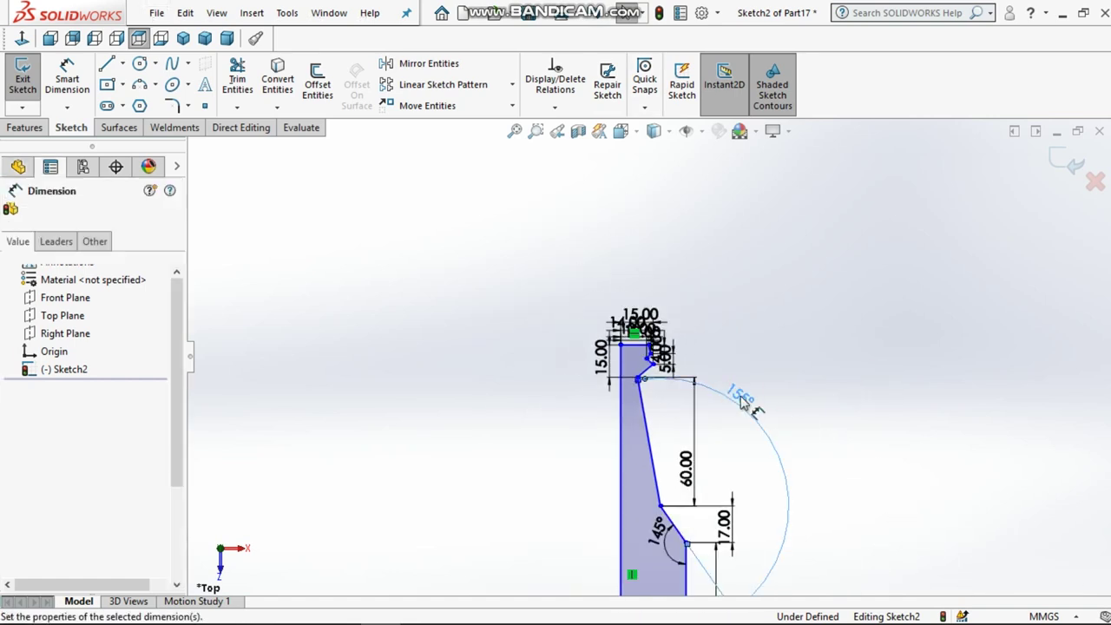
pyautogui.doubleClick(738, 395)
pyautogui.write('145')
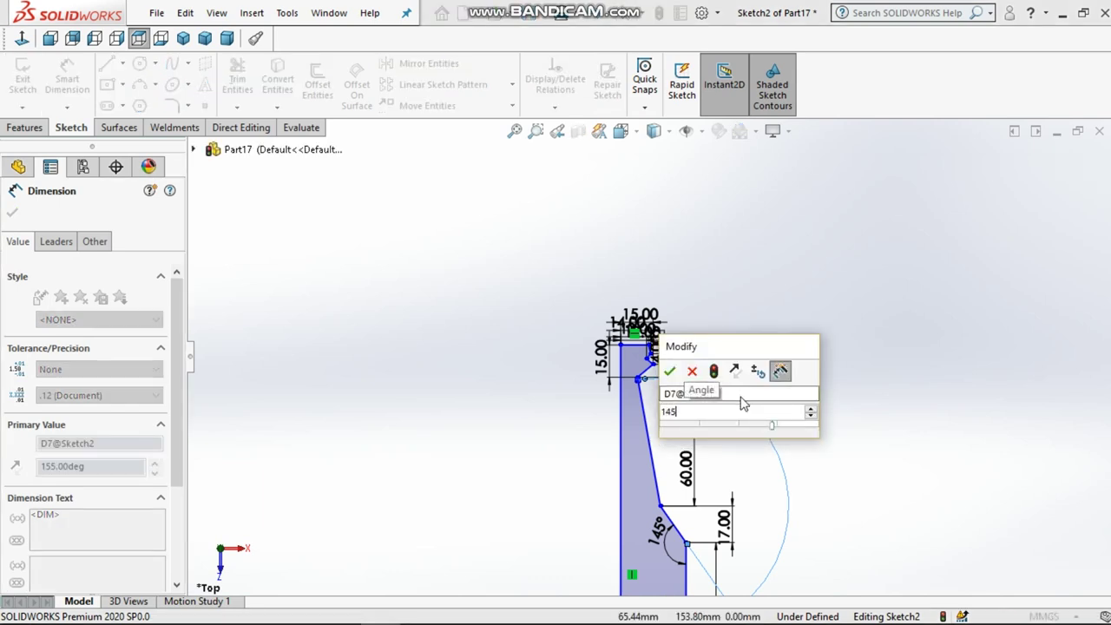
pyautogui.press('Return')
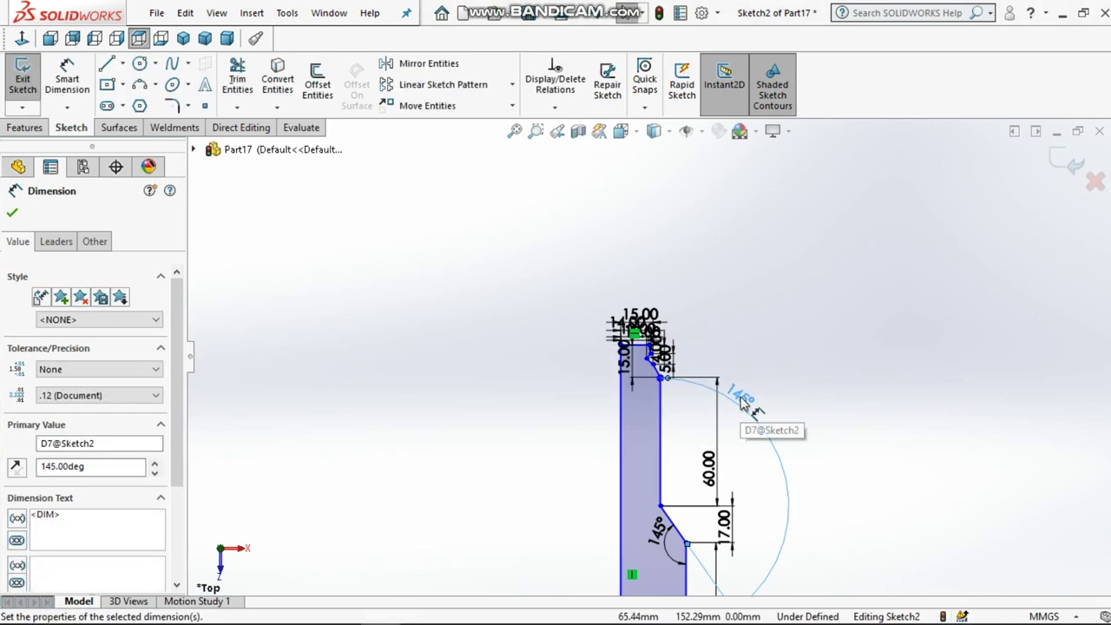
pyautogui.press('Escape')
# - Adjust the shoulder angle to 150°, then settle it at 152°
pyautogui.doubleClick(739, 397)
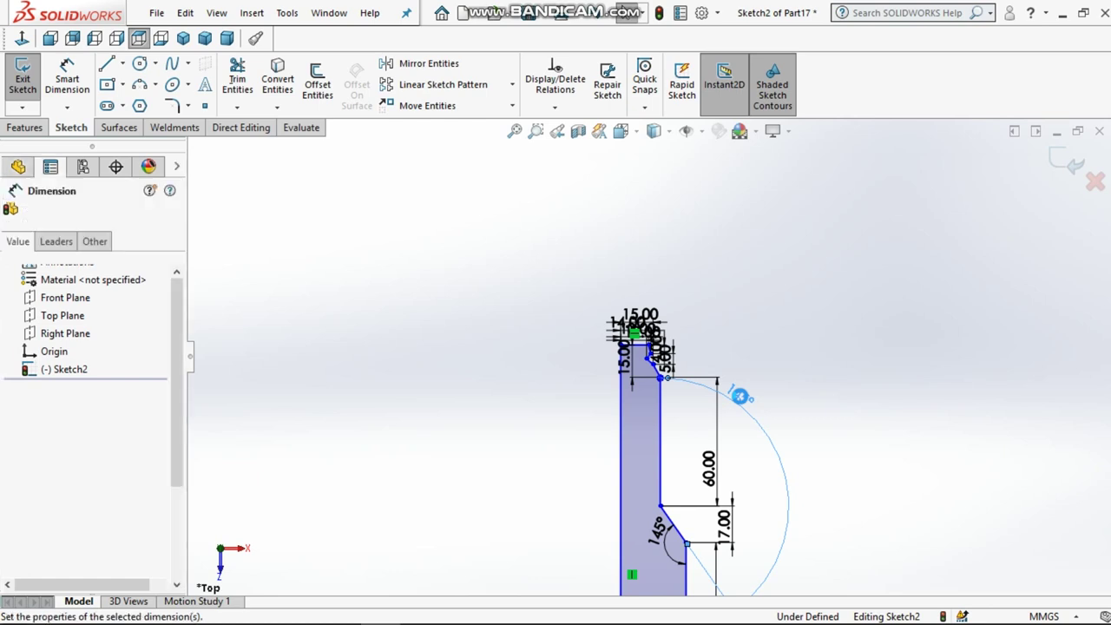
pyautogui.write('150')
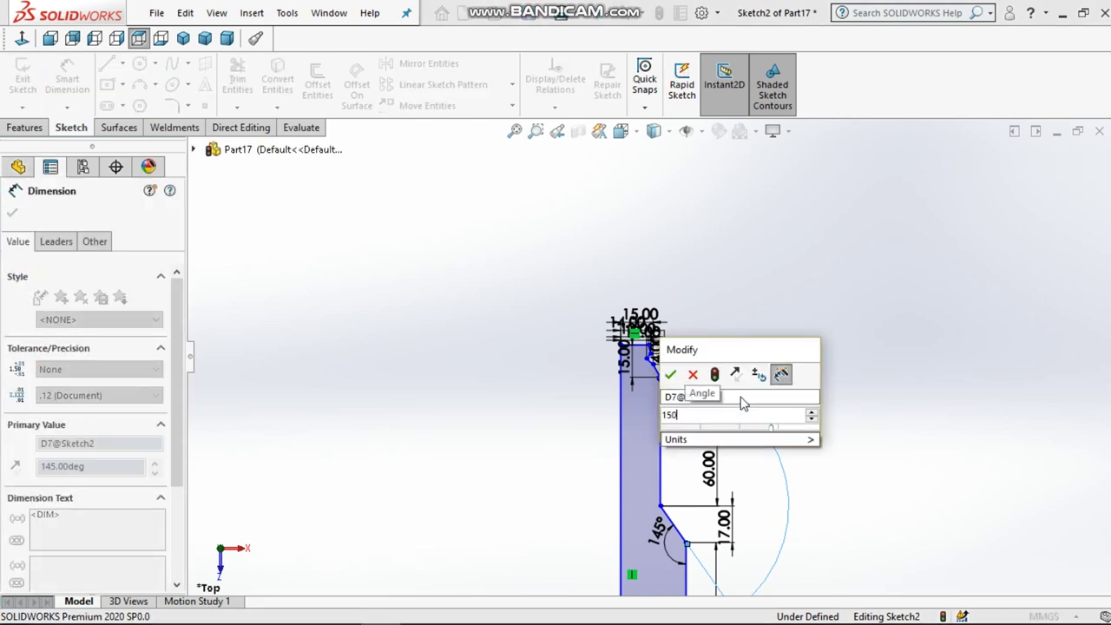
pyautogui.press('Return')
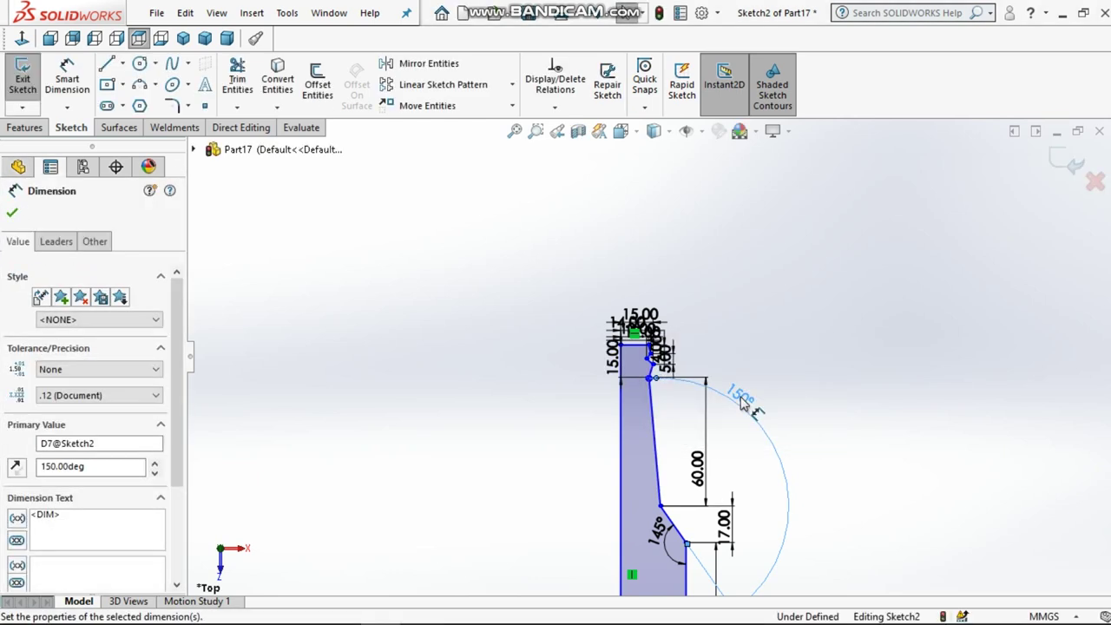
pyautogui.click(782, 303)
pyautogui.doubleClick(738, 396)
pyautogui.write('152')
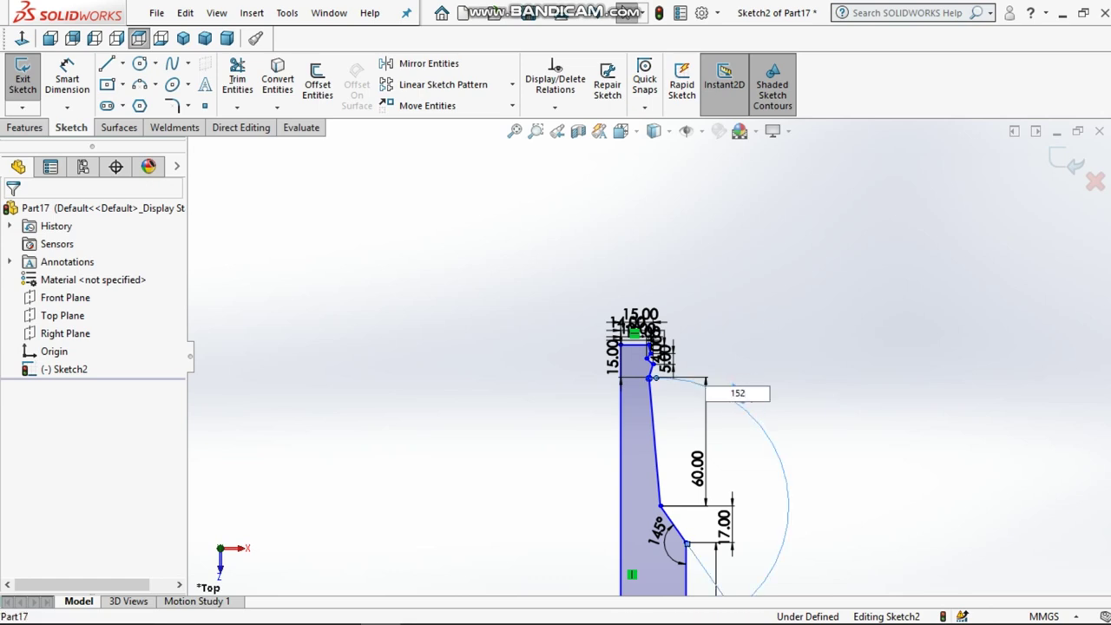
pyautogui.press('Return')
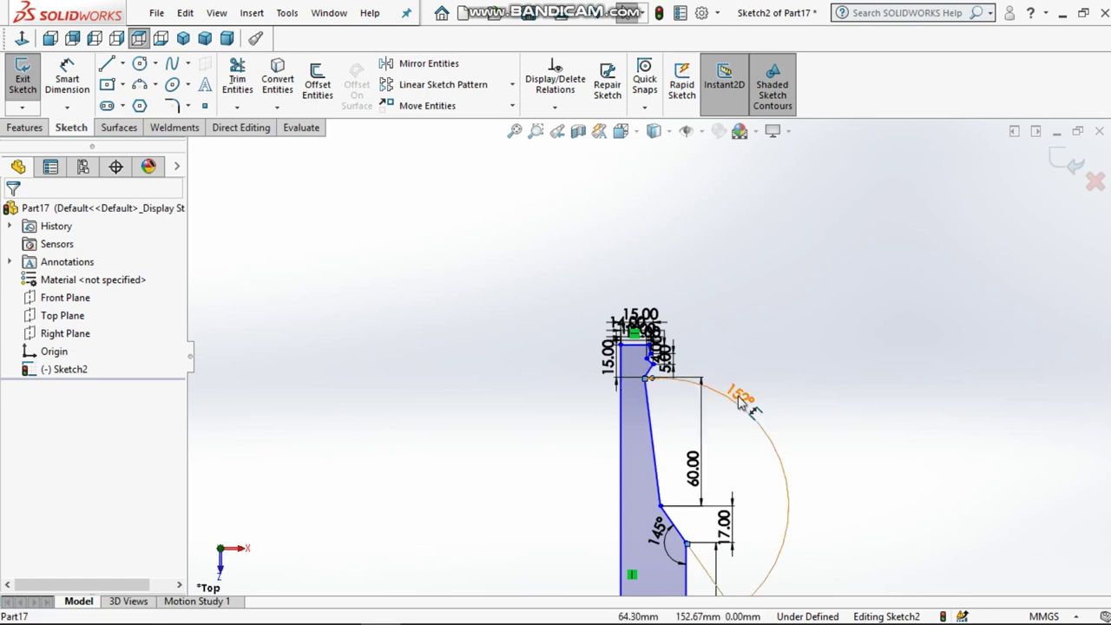
pyautogui.scroll(-2, 665, 382)
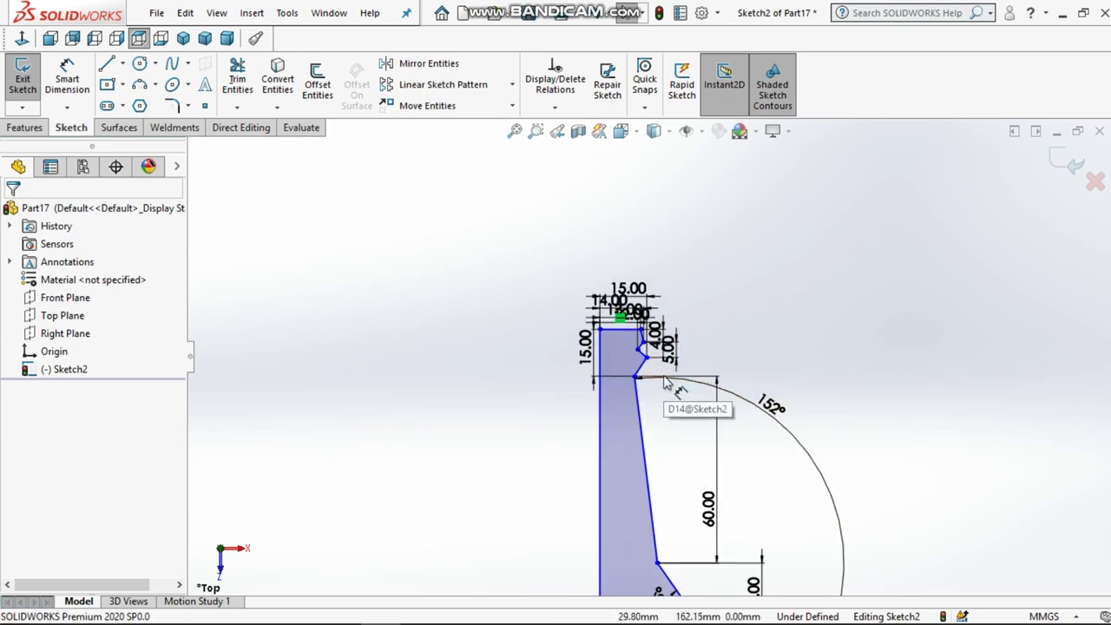
# - Exit the profile sketch and revolve it a full 360° into a solid body
pyautogui.click(1059, 158)
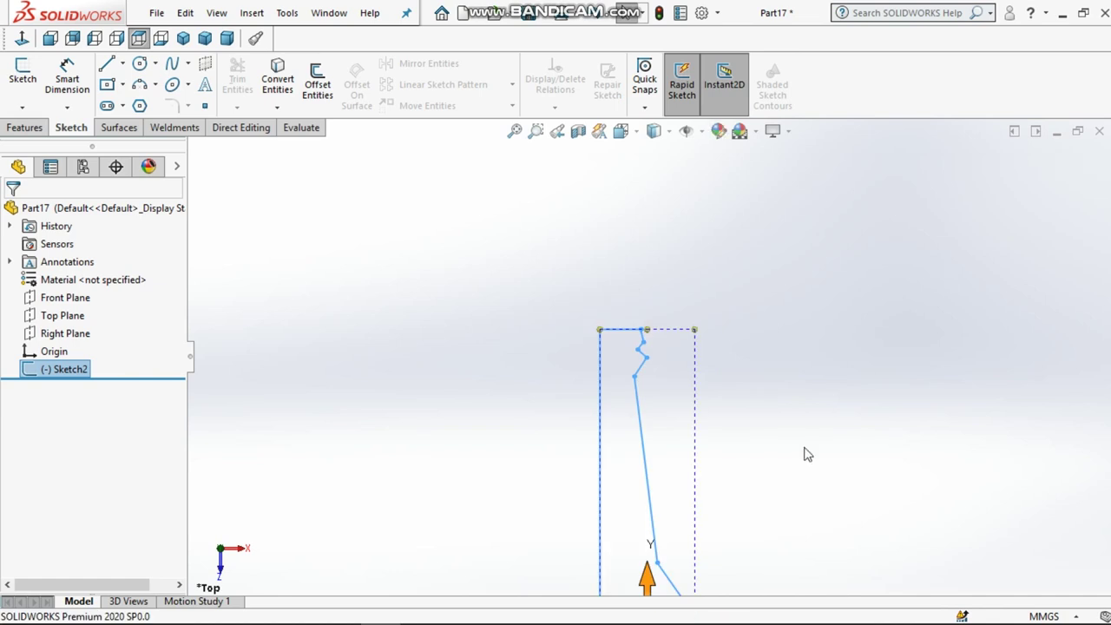
pyautogui.click(778, 475)
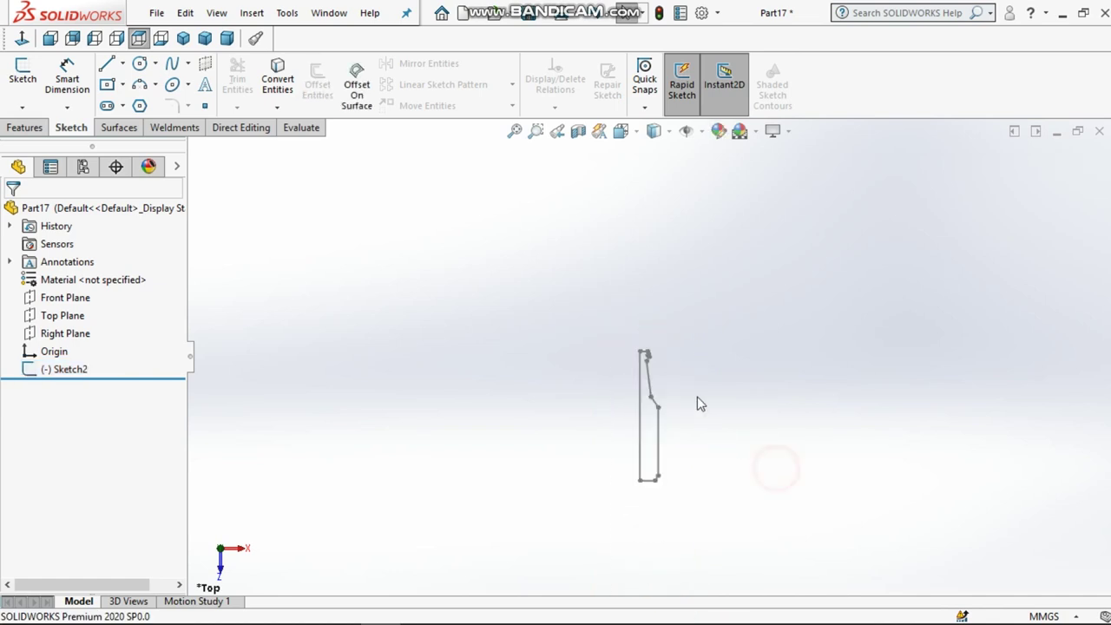
pyautogui.scroll(-2, 694, 400)
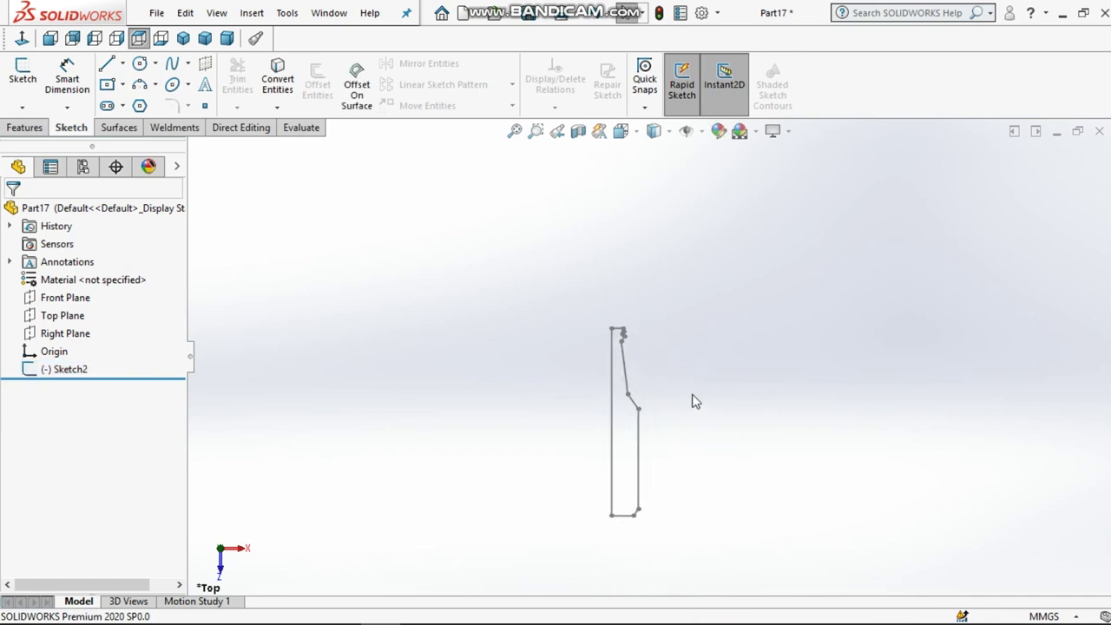
pyautogui.click(27, 130)
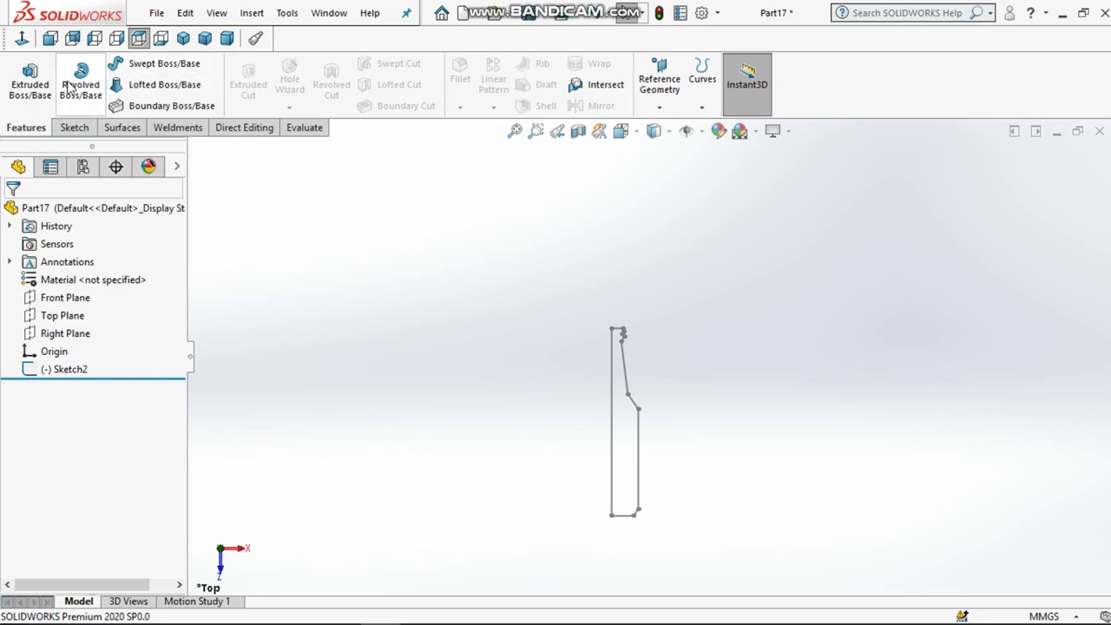
pyautogui.click(81, 83)
pyautogui.click(610, 444)
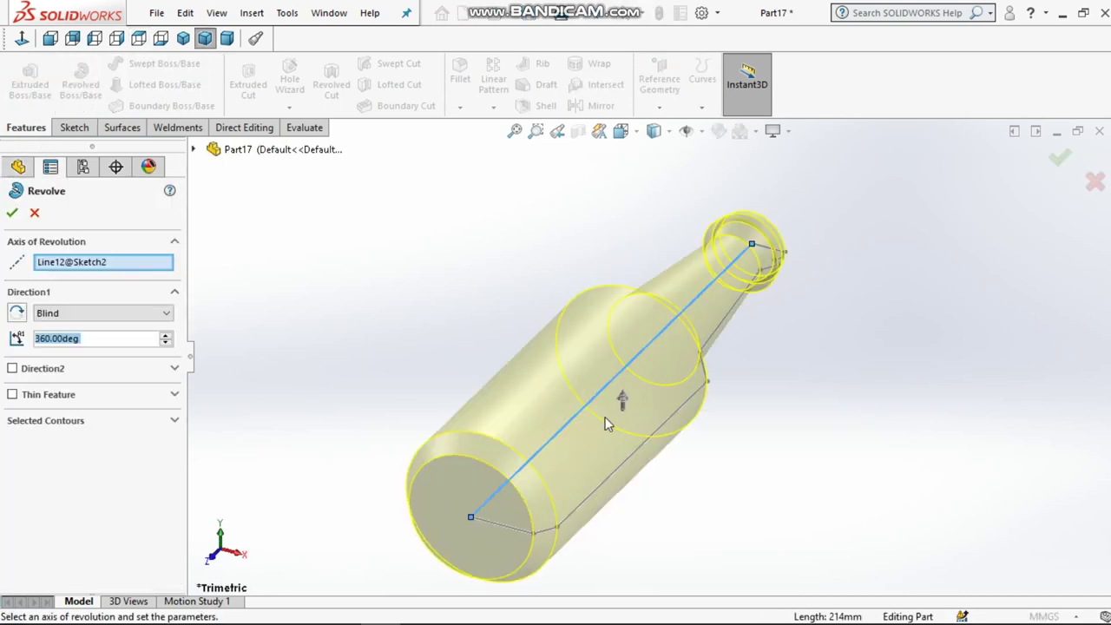
pyautogui.click(13, 214)
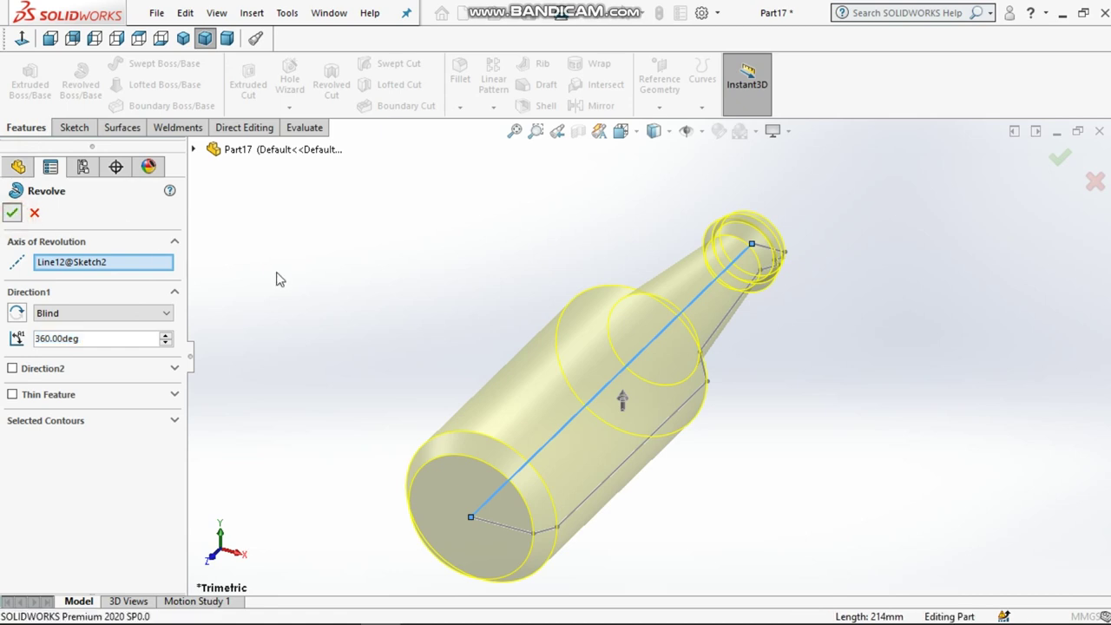
# - Inspect the revolved bottle from the Front and Top views, zooming to fit
pyautogui.click(52, 39)
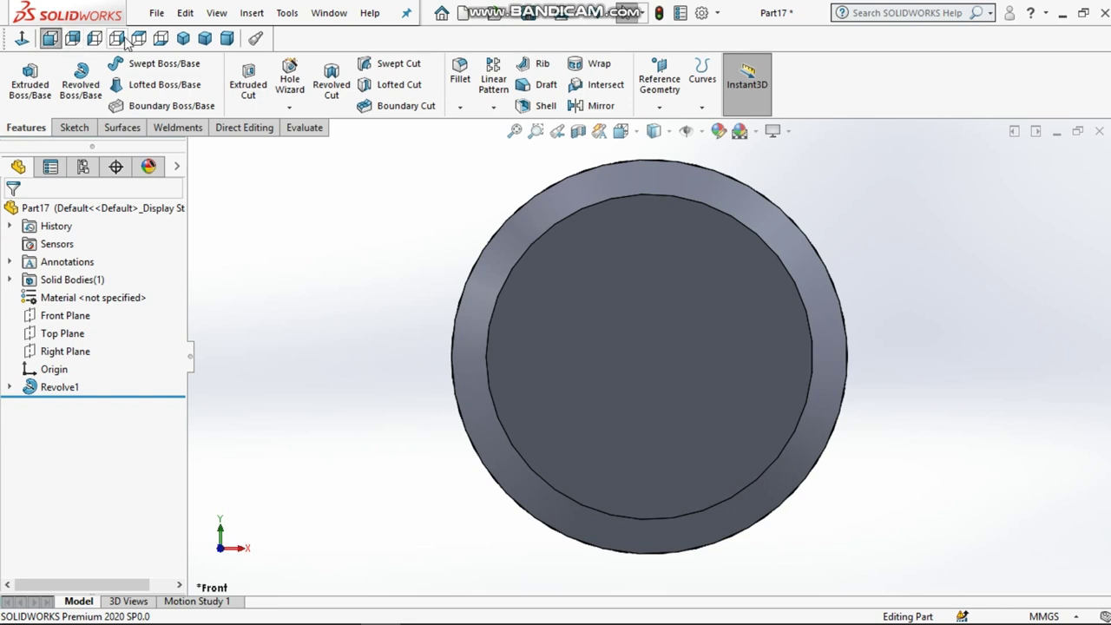
pyautogui.click(139, 37)
pyautogui.scroll(-3, 667, 282)
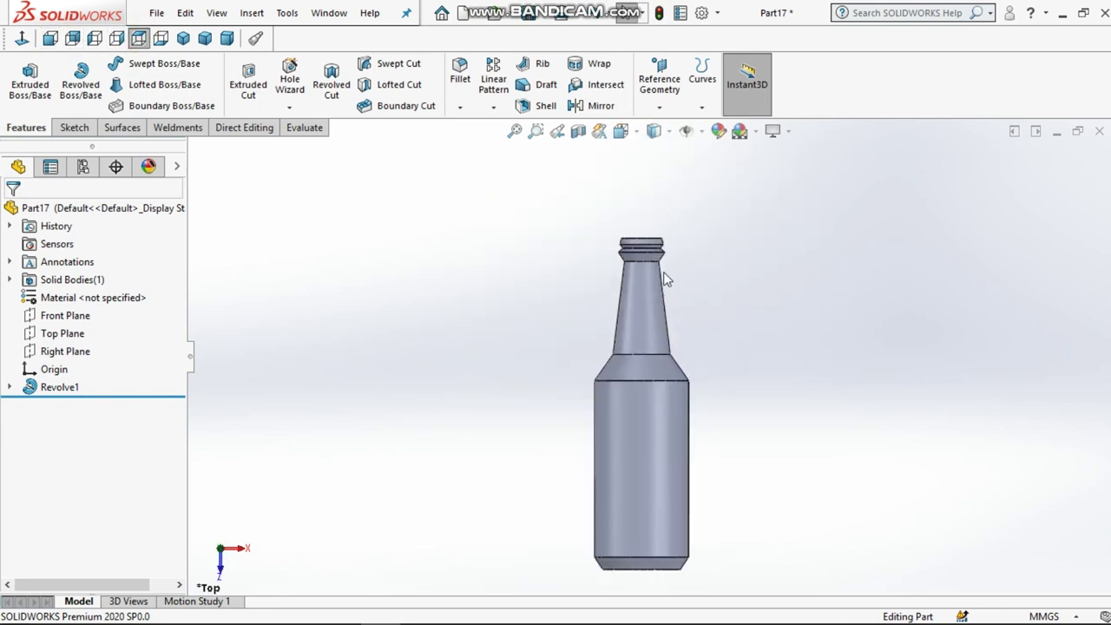
pyautogui.scroll(-3, 658, 267)
pyautogui.scroll(3, 710, 360)
pyautogui.scroll(3, 710, 361)
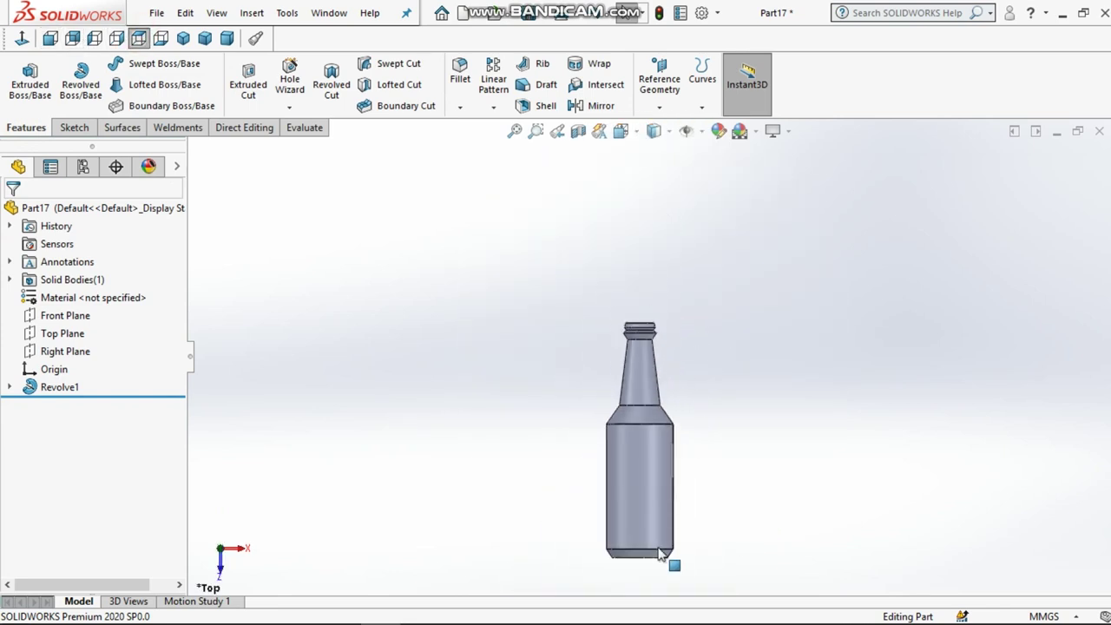
pyautogui.scroll(-3, 649, 579)
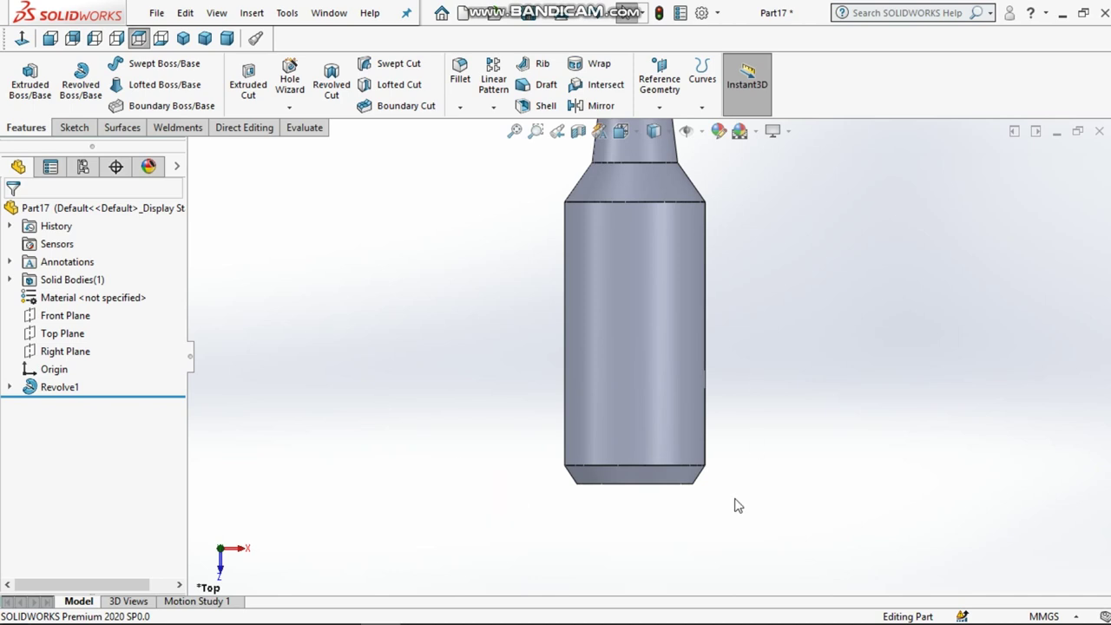
pyautogui.scroll(-2, 735, 505)
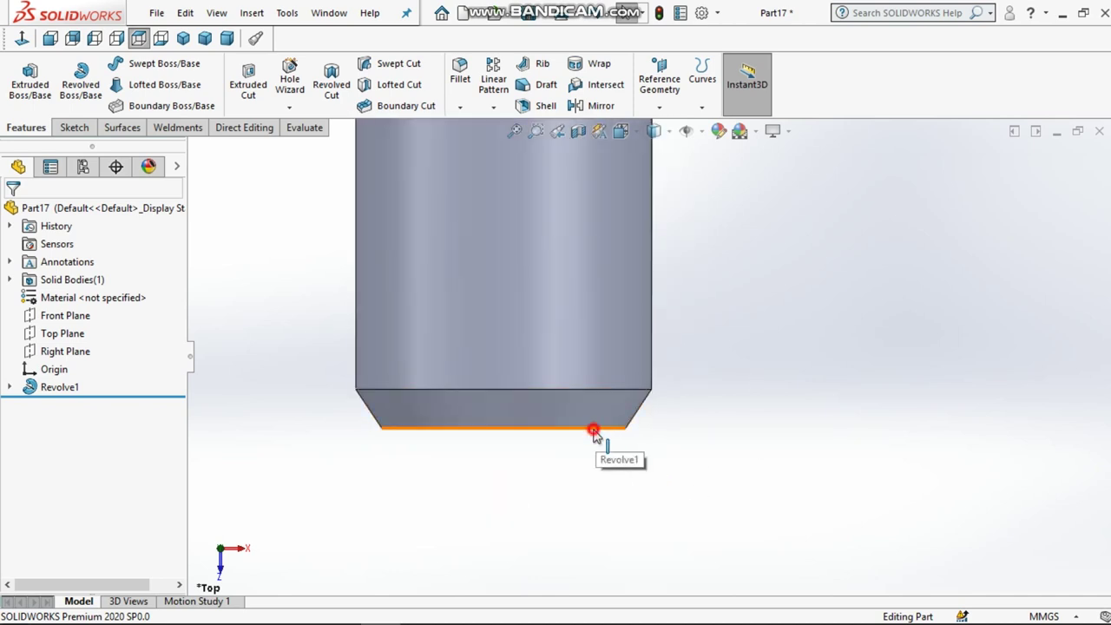
# - Fillet the edge where the body meets the bevelled base at 10 mm, after discarding a first attempt
pyautogui.click(591, 427)
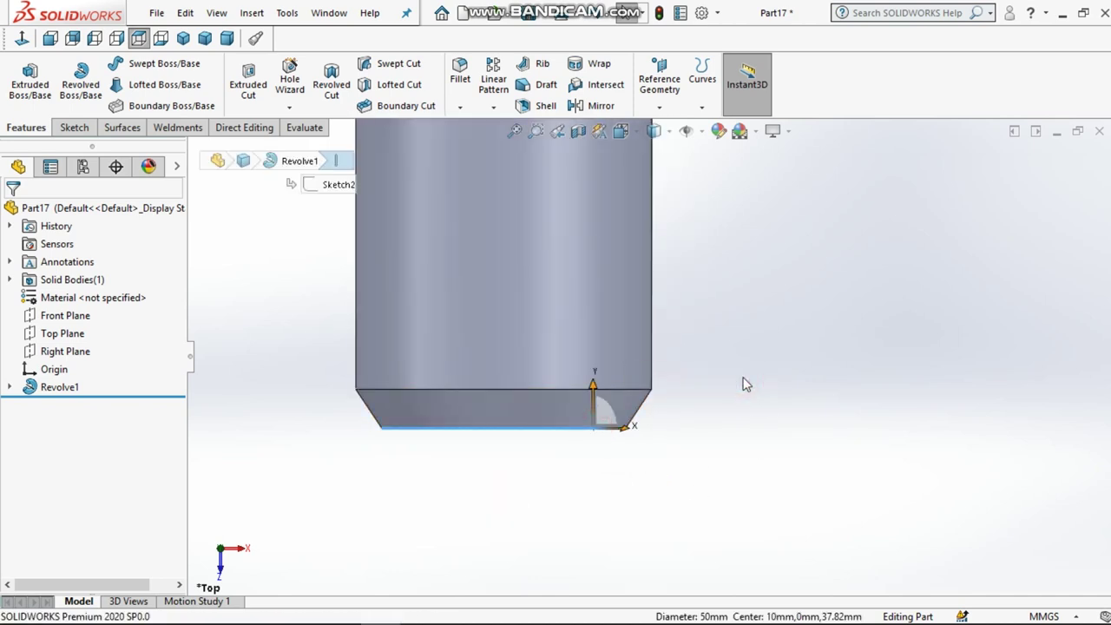
pyautogui.hotkey('ctrl', 'f')
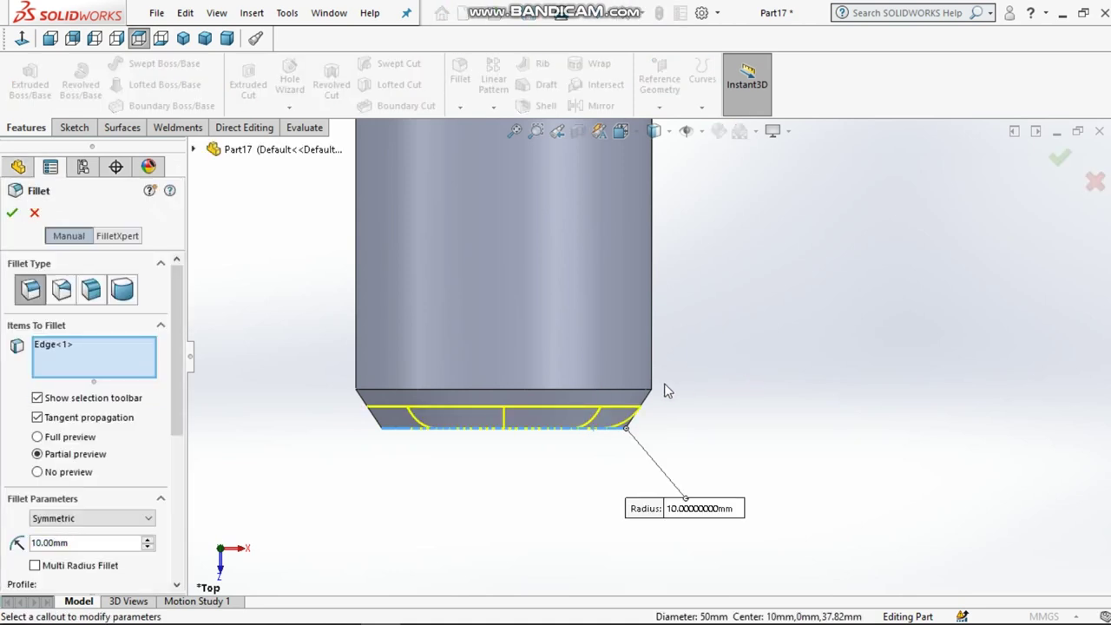
pyautogui.click(647, 392)
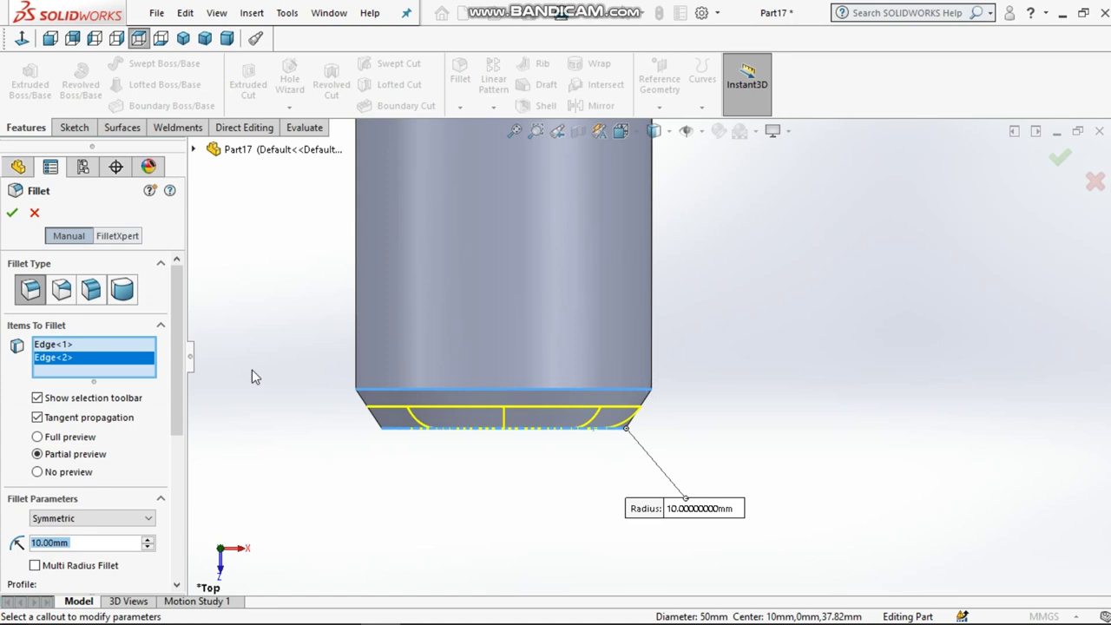
pyautogui.click(37, 215)
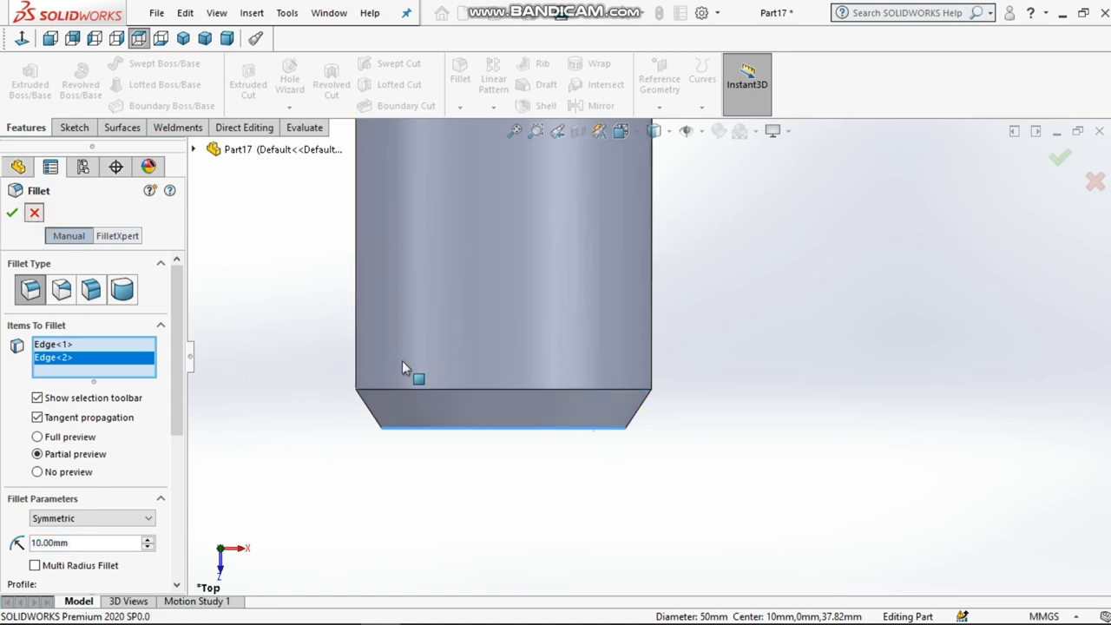
pyautogui.click(443, 391)
pyautogui.click(593, 340)
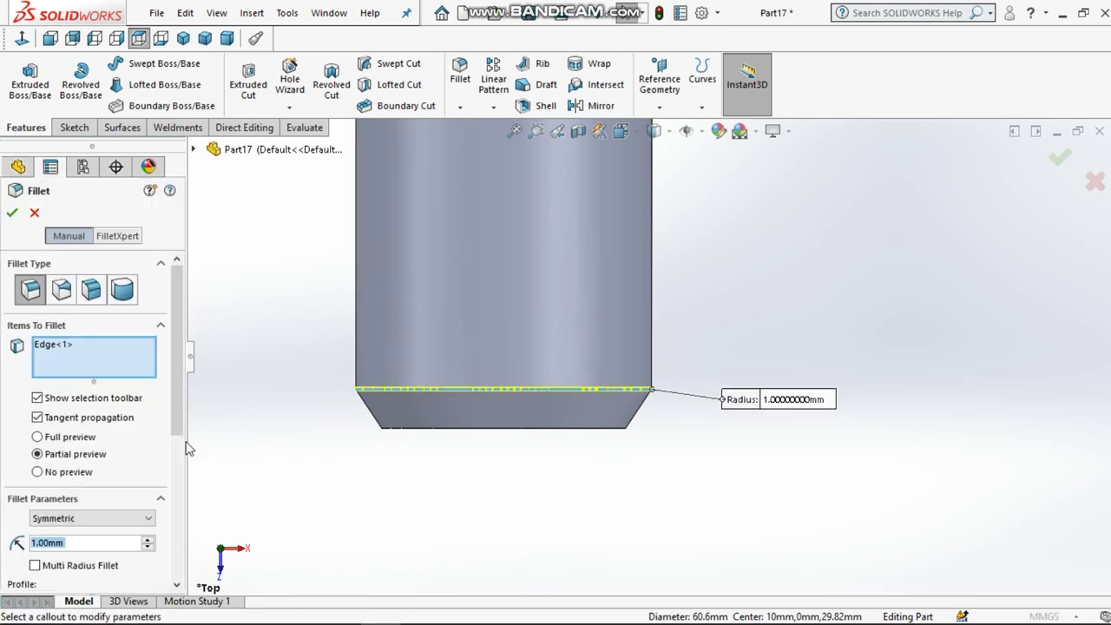
pyautogui.write('1')
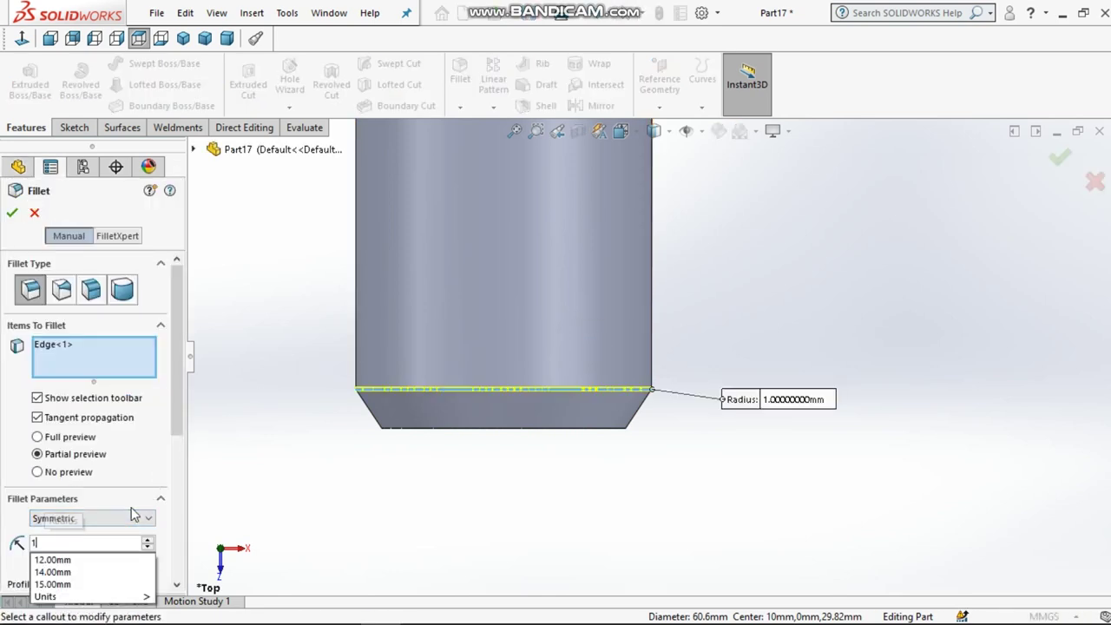
pyautogui.write('0')
pyautogui.click(274, 488)
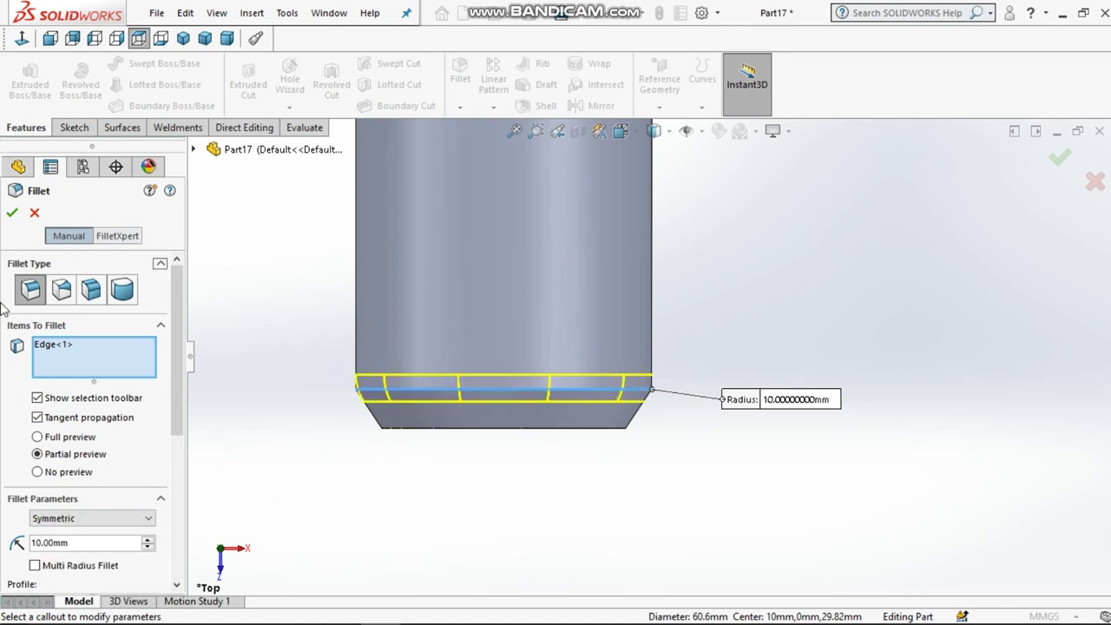
pyautogui.click(15, 216)
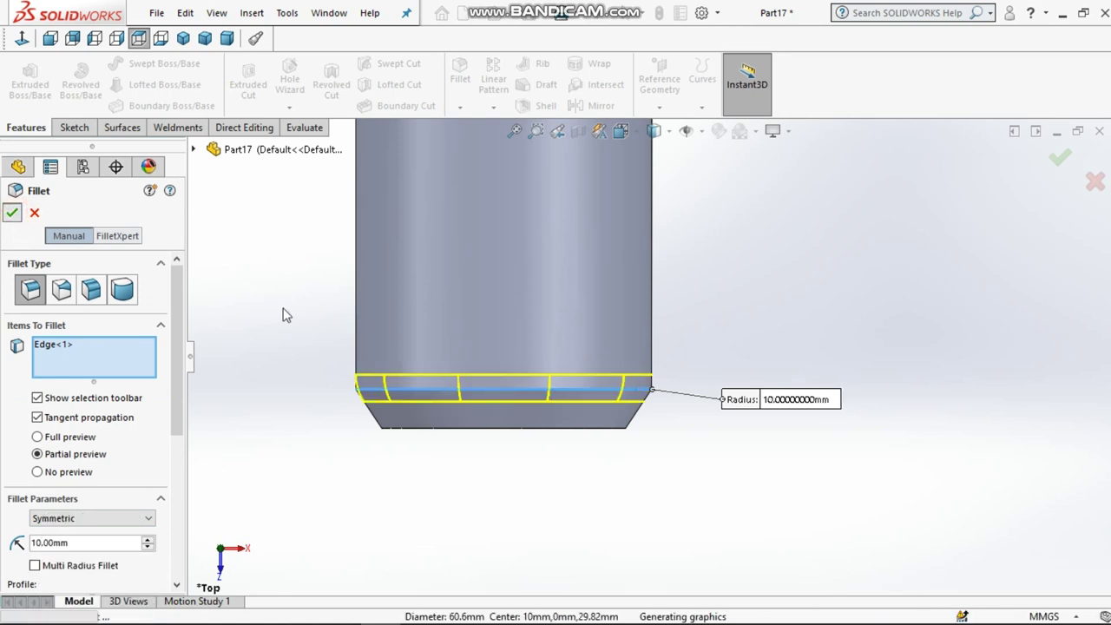
# - Fillet the circular bottom rim of the bottle at 4 mm radius
pyautogui.click(385, 431)
pyautogui.click(243, 379)
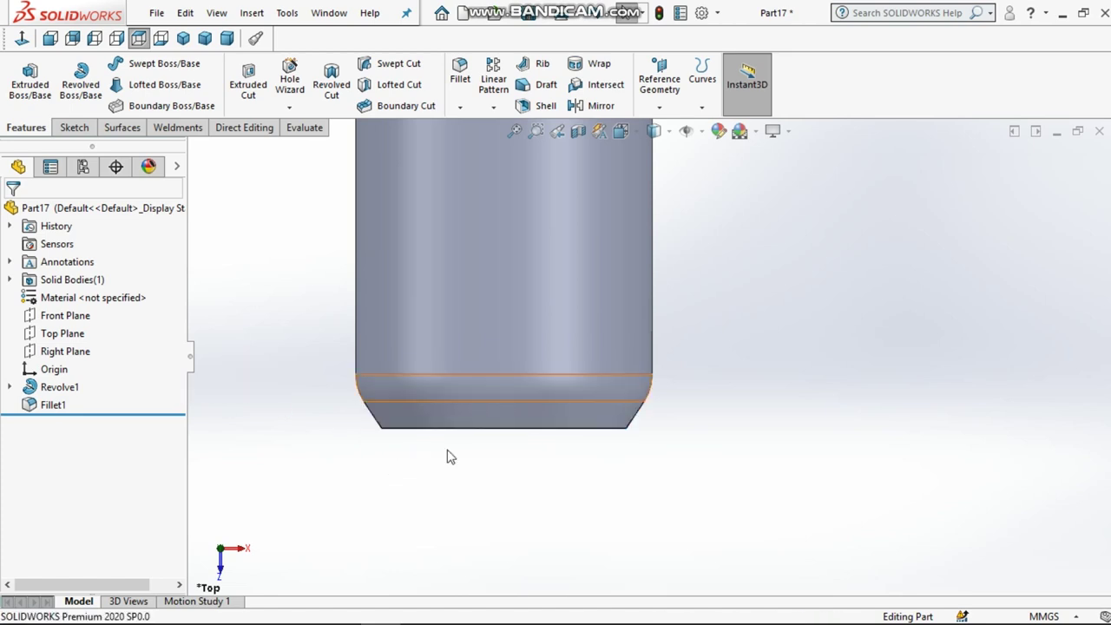
pyautogui.moveTo(454, 436); pyautogui.dragTo(489, 431, button='middle')
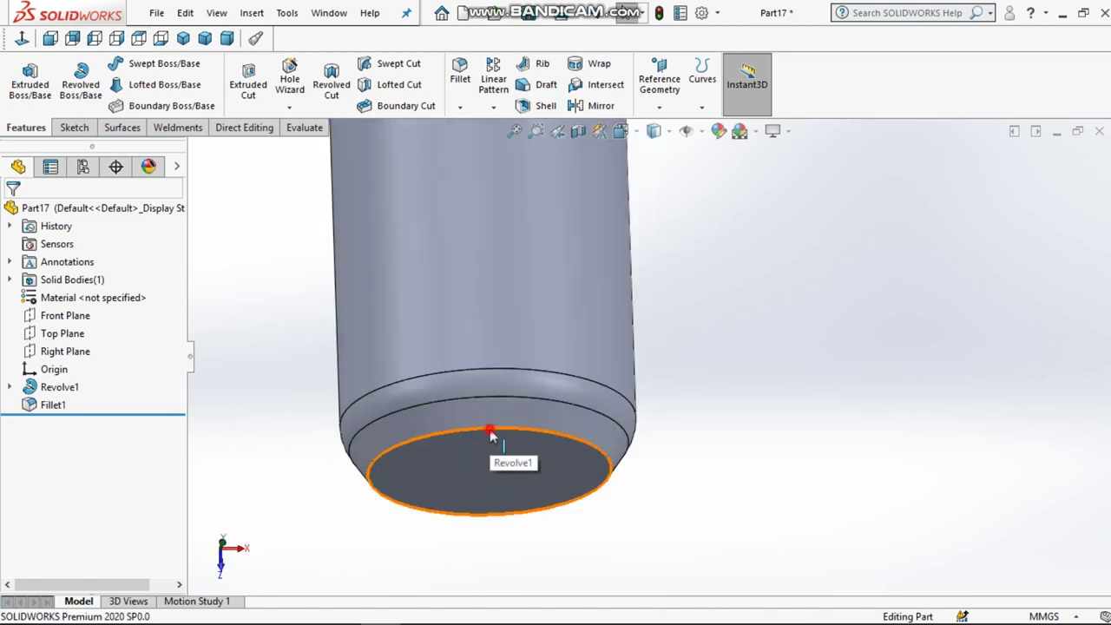
pyautogui.click(489, 429)
pyautogui.click(632, 382)
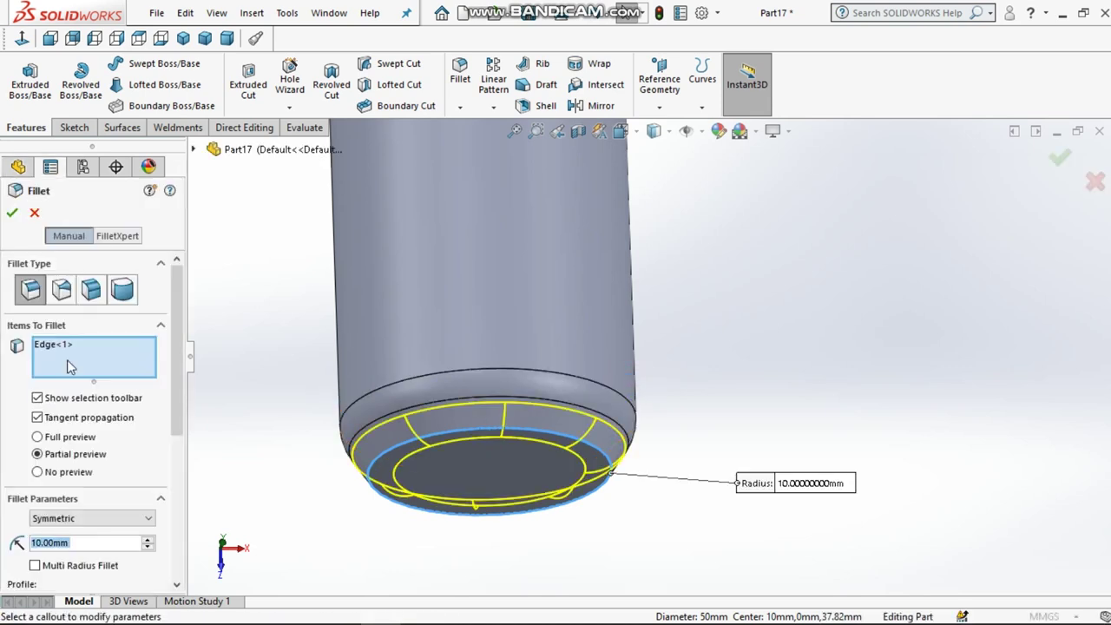
pyautogui.write('4')
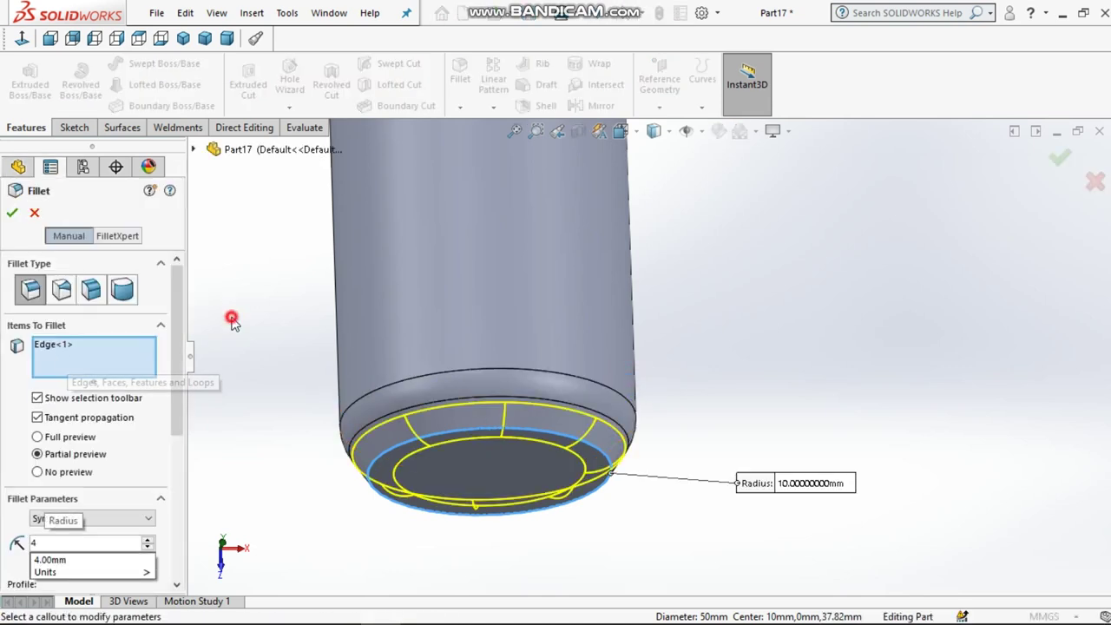
pyautogui.press('Return')
pyautogui.click(11, 213)
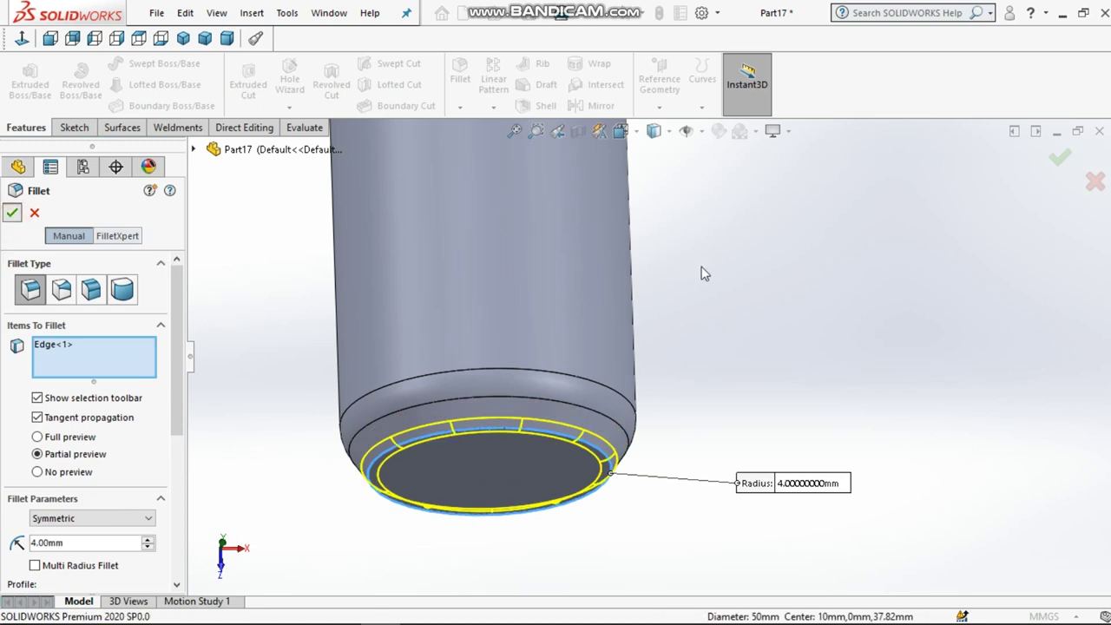
pyautogui.scroll(5, 670, 269)
# - Apply one 8 mm fillet to both the lower and upper shoulder edges
pyautogui.scroll(2, 686, 226)
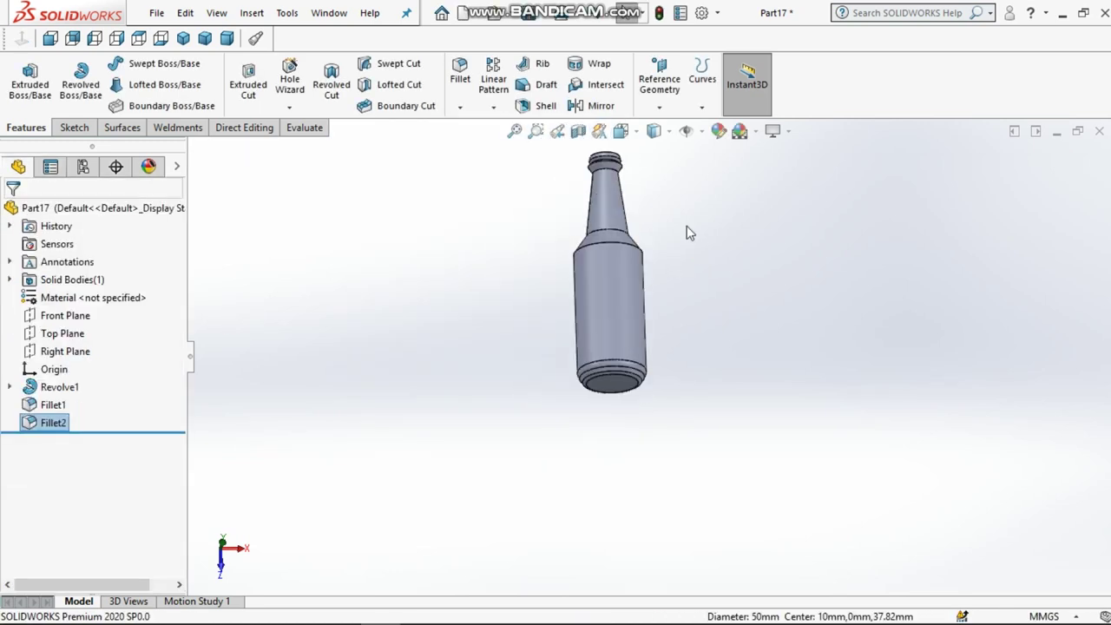
pyautogui.scroll(-4, 644, 170)
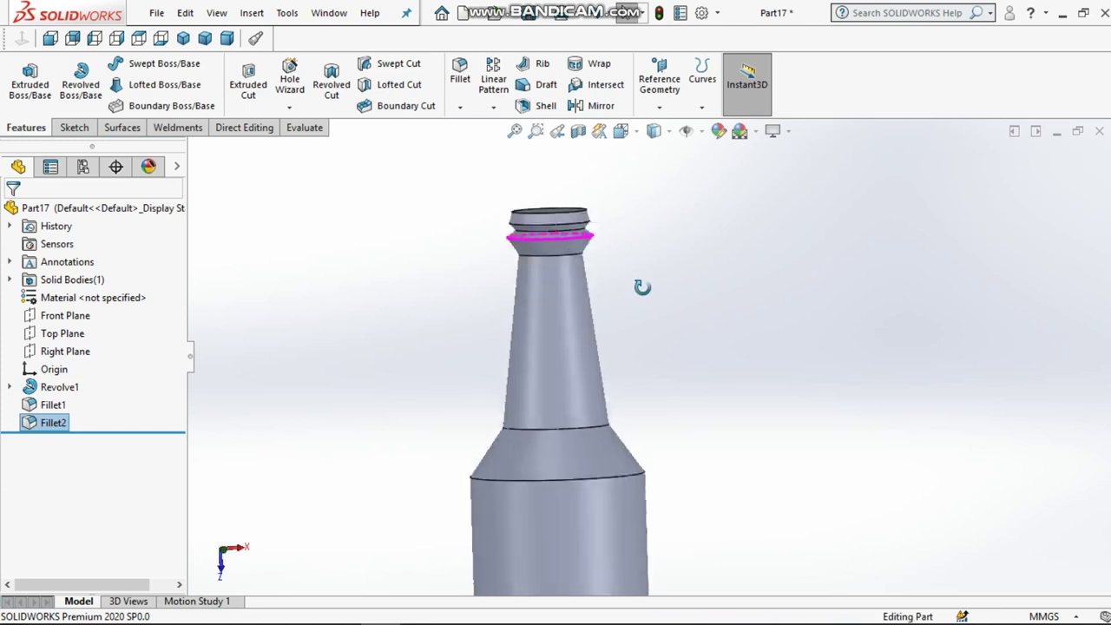
pyautogui.moveTo(639, 216); pyautogui.dragTo(615, 464, button='middle')
pyautogui.click(614, 474)
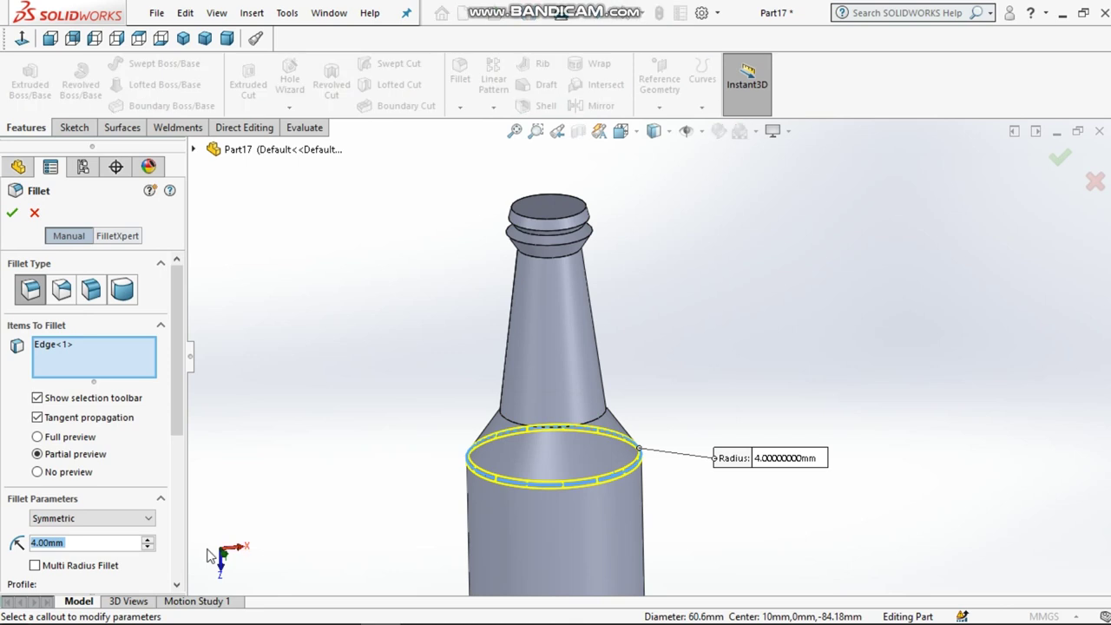
pyautogui.write('8')
pyautogui.press('Return')
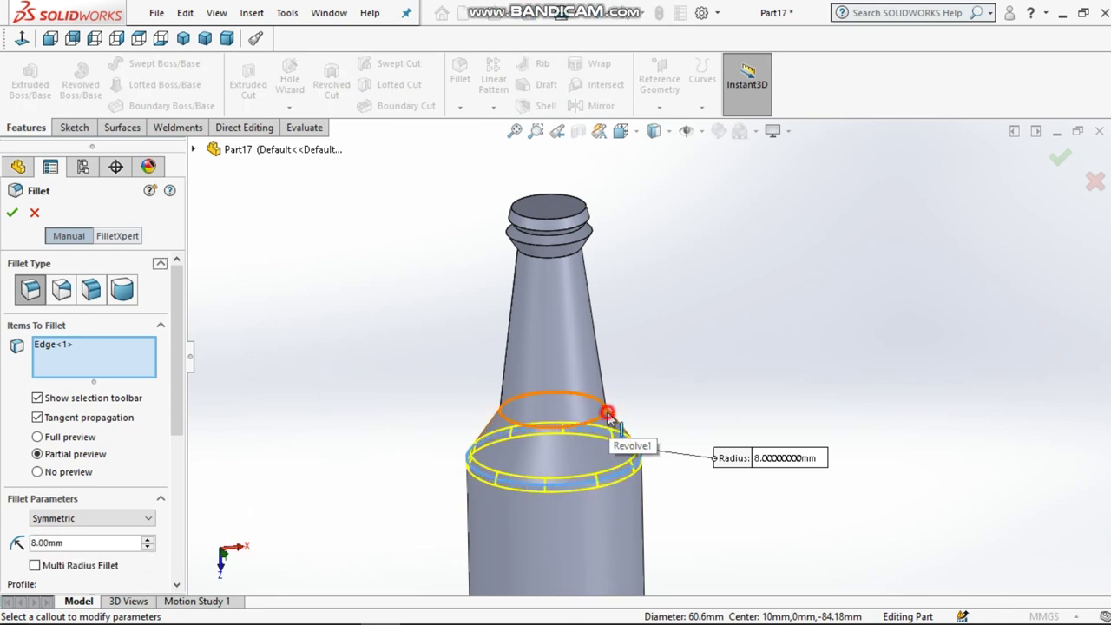
pyautogui.click(608, 414)
pyautogui.click(12, 208)
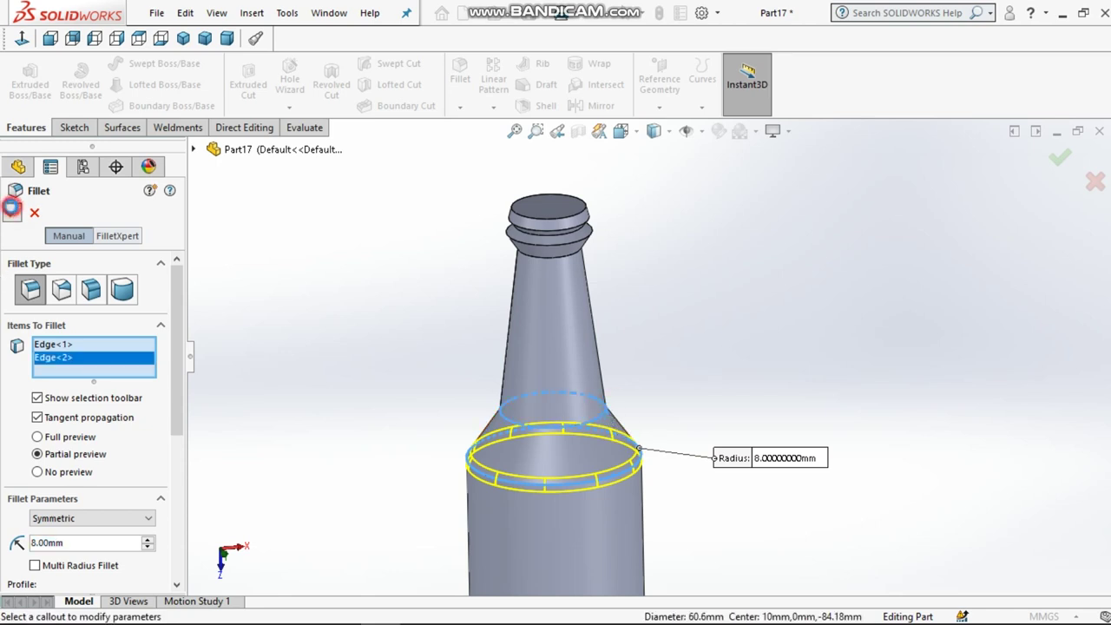
# - Start a fillet on the neck ring's edge with a 4 mm radius
pyautogui.click(301, 289)
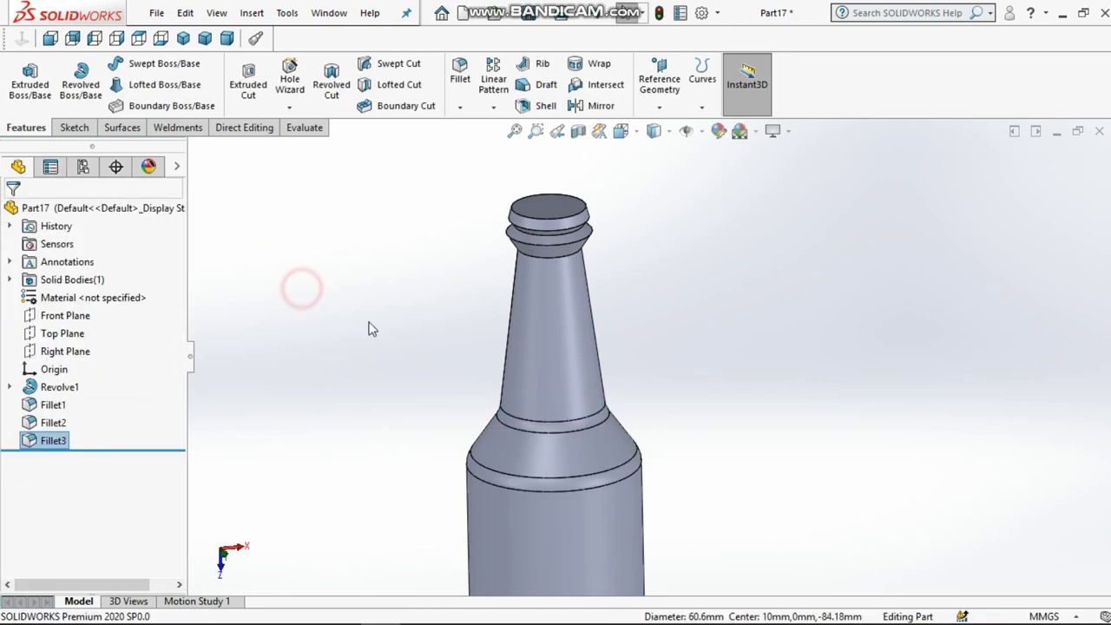
pyautogui.scroll(3, 470, 284)
pyautogui.scroll(-2, 590, 279)
pyautogui.scroll(-6, 590, 279)
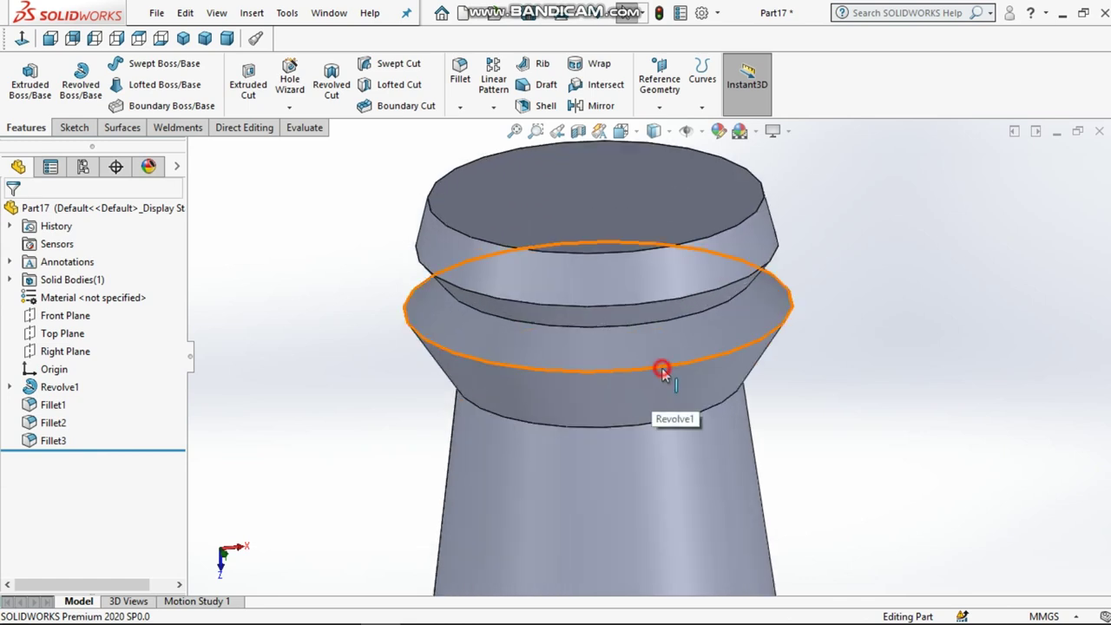
pyautogui.click(661, 369)
pyautogui.click(808, 321)
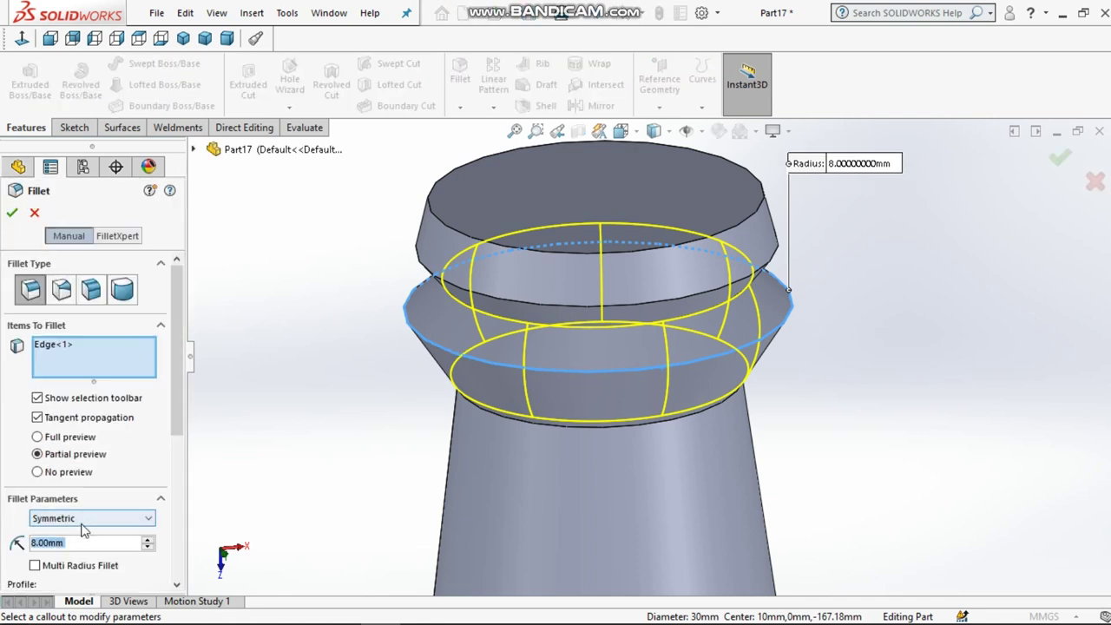
pyautogui.write('4')
pyautogui.click(304, 423)
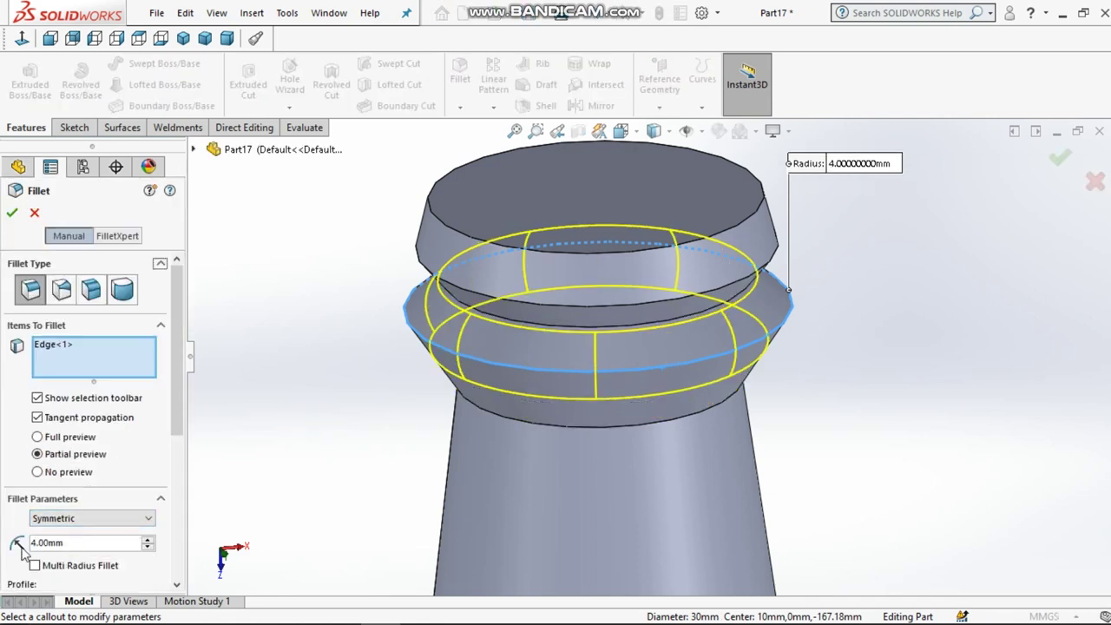
# - Reduce the neck-ring fillet radius to 2.3 mm and create Fillet4
pyautogui.click(35, 543)
pyautogui.doubleClick(69, 542)
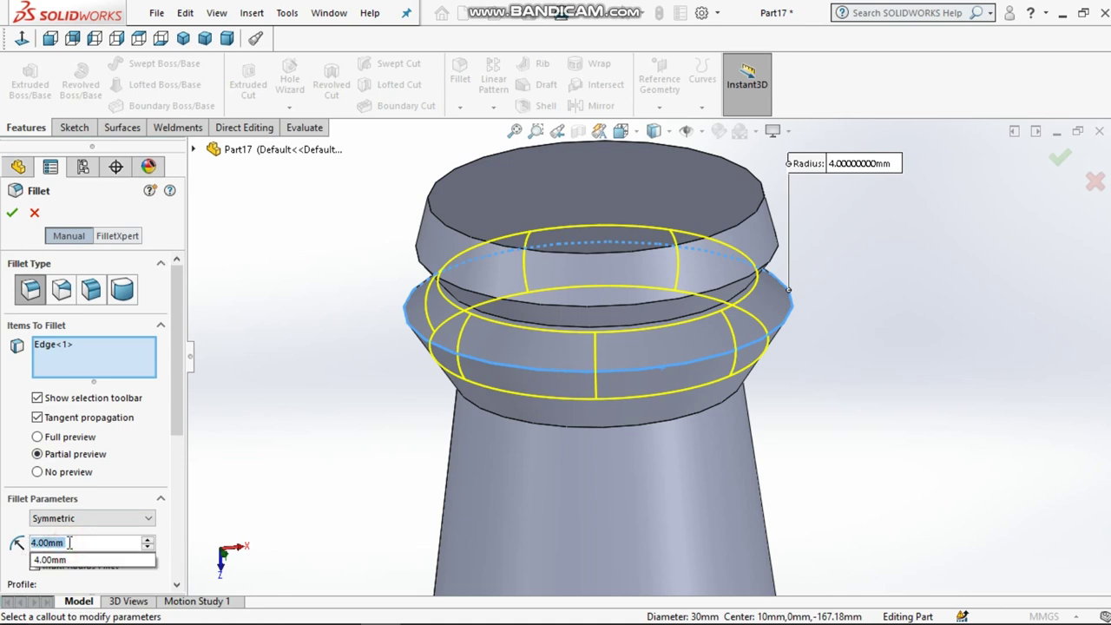
pyautogui.write('2')
pyautogui.click(246, 443)
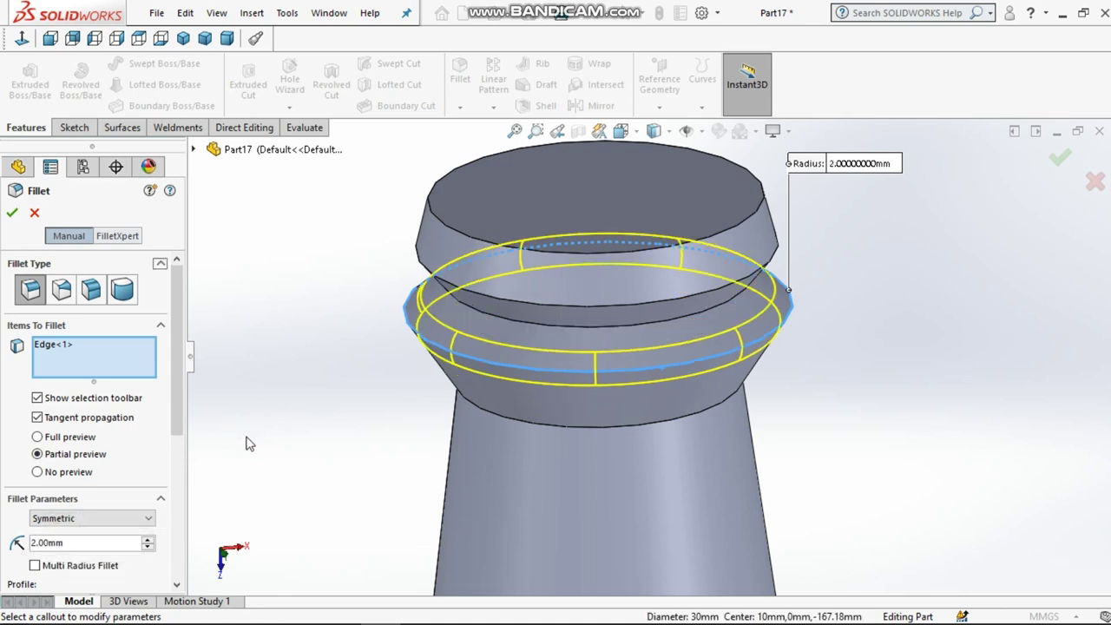
pyautogui.doubleClick(80, 539)
pyautogui.write('2.')
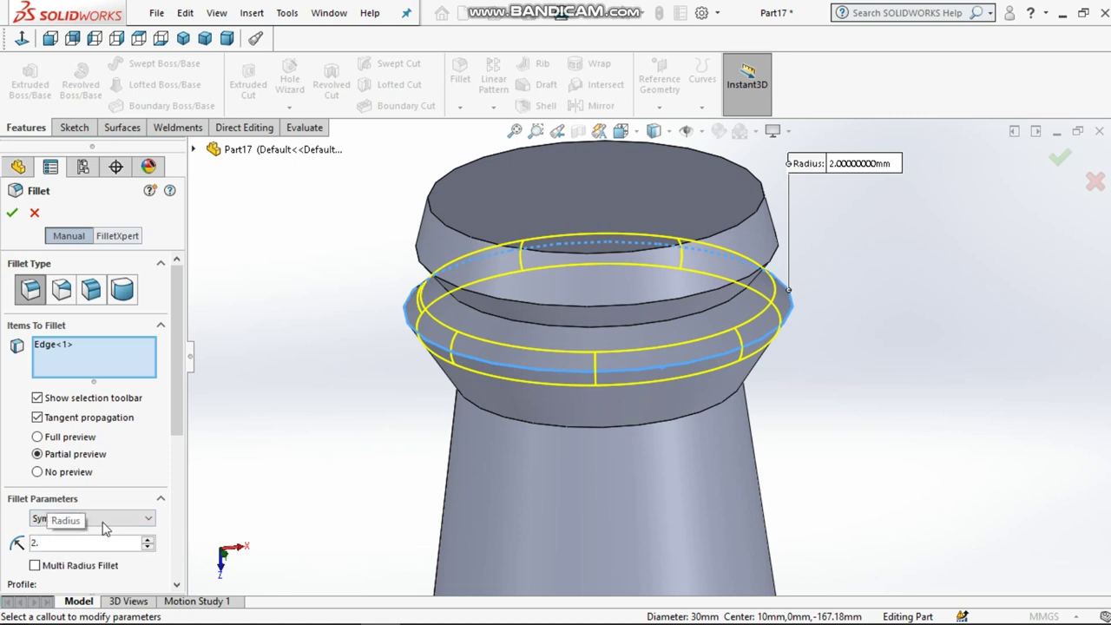
pyautogui.write('3')
pyautogui.click(247, 413)
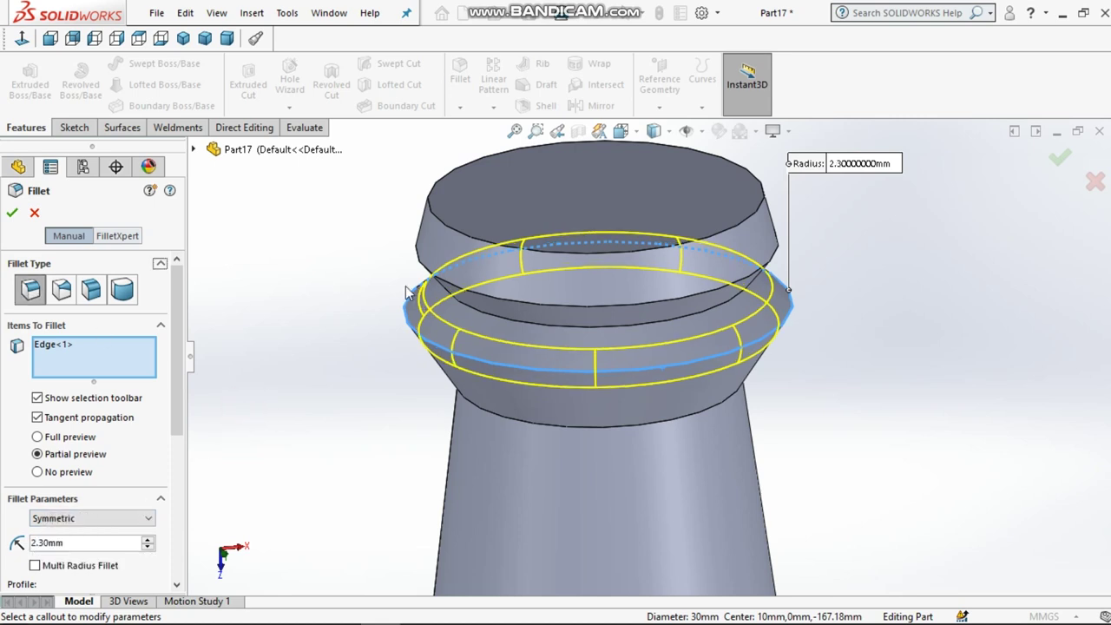
pyautogui.click(13, 214)
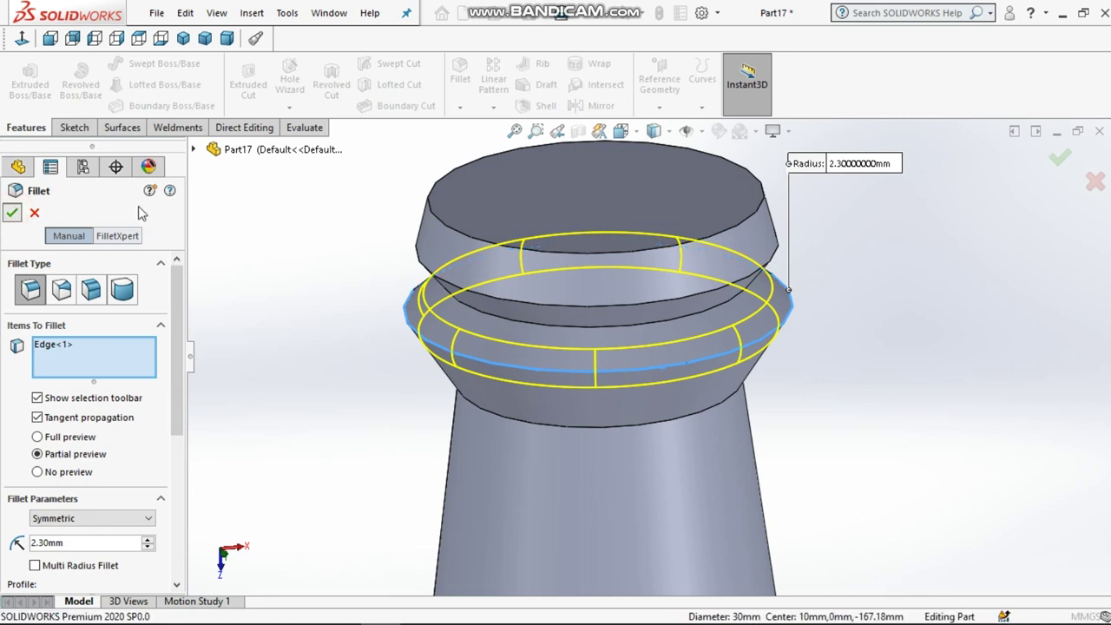
# - Fillet the lower edge of the mouth lip at 2 mm radius
pyautogui.click(425, 253)
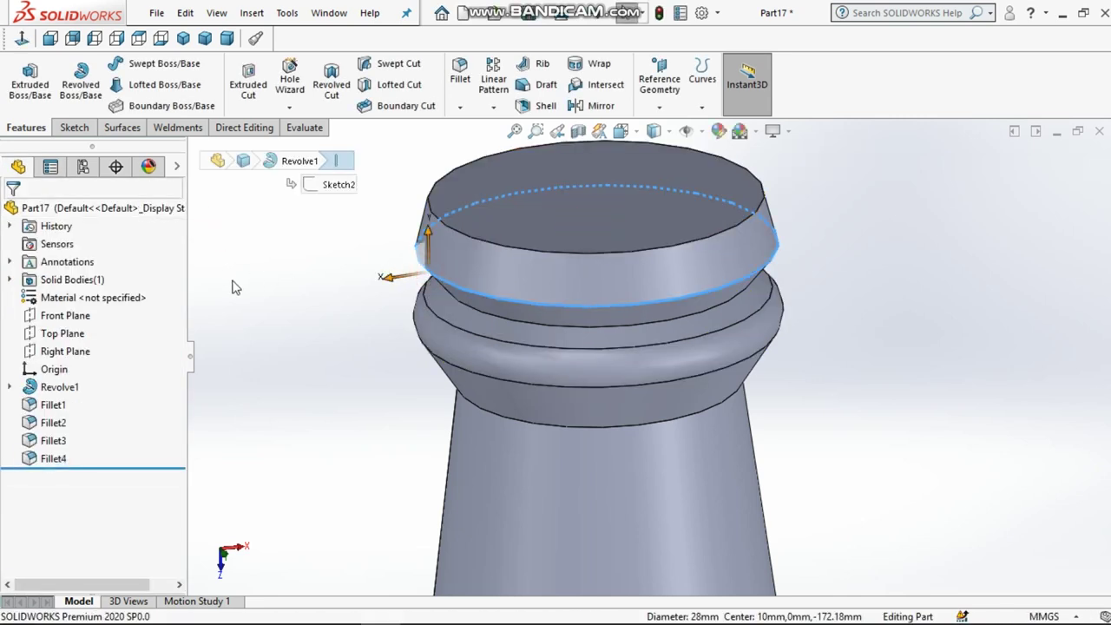
pyautogui.press('Return')
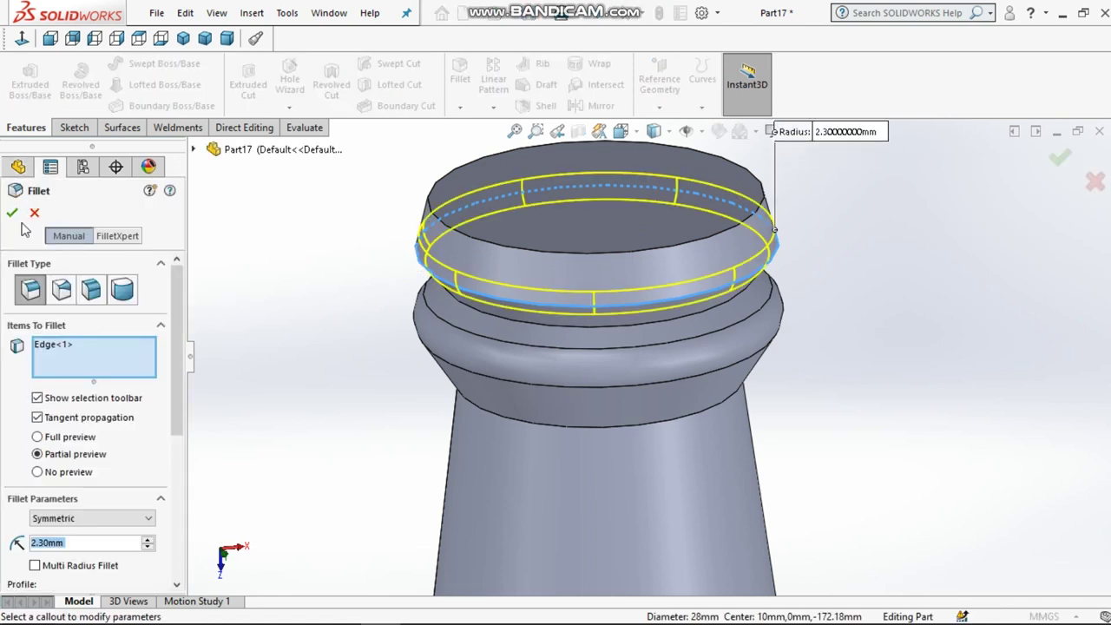
pyautogui.write('2')
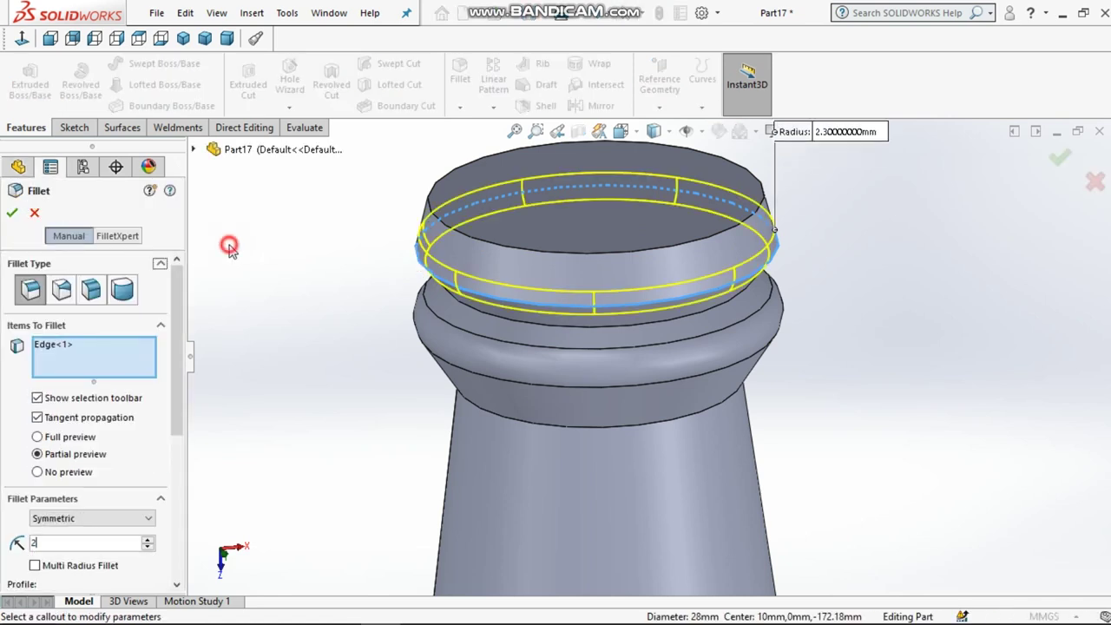
pyautogui.press('Return')
pyautogui.click(12, 215)
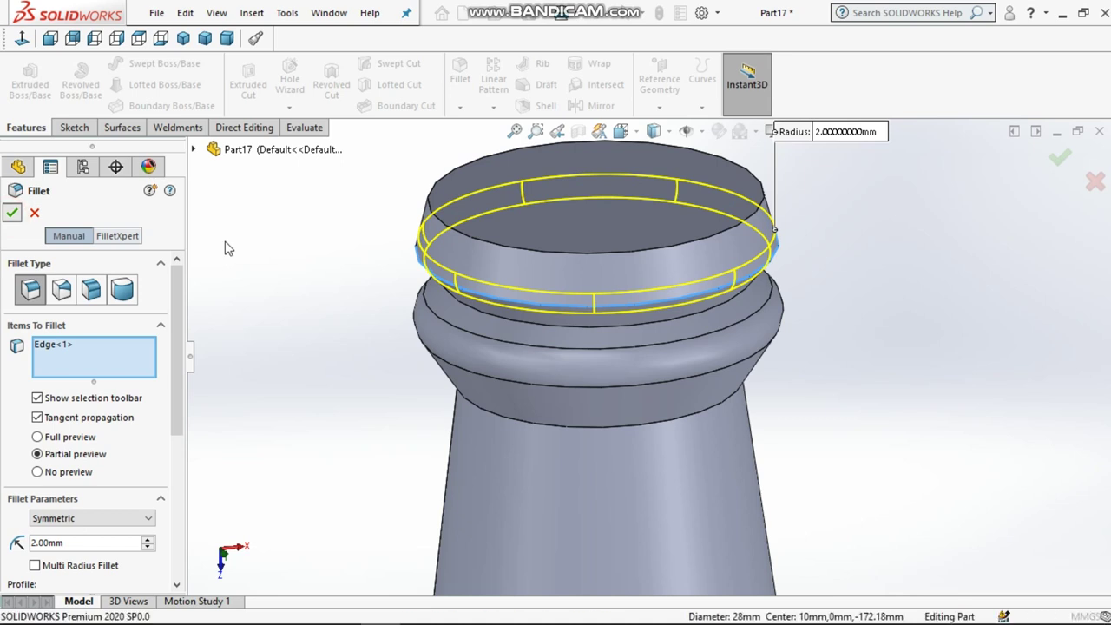
# - Fillet the circular groove edge beneath the lip at 1 mm radius
pyautogui.click(497, 319)
pyautogui.click(500, 319)
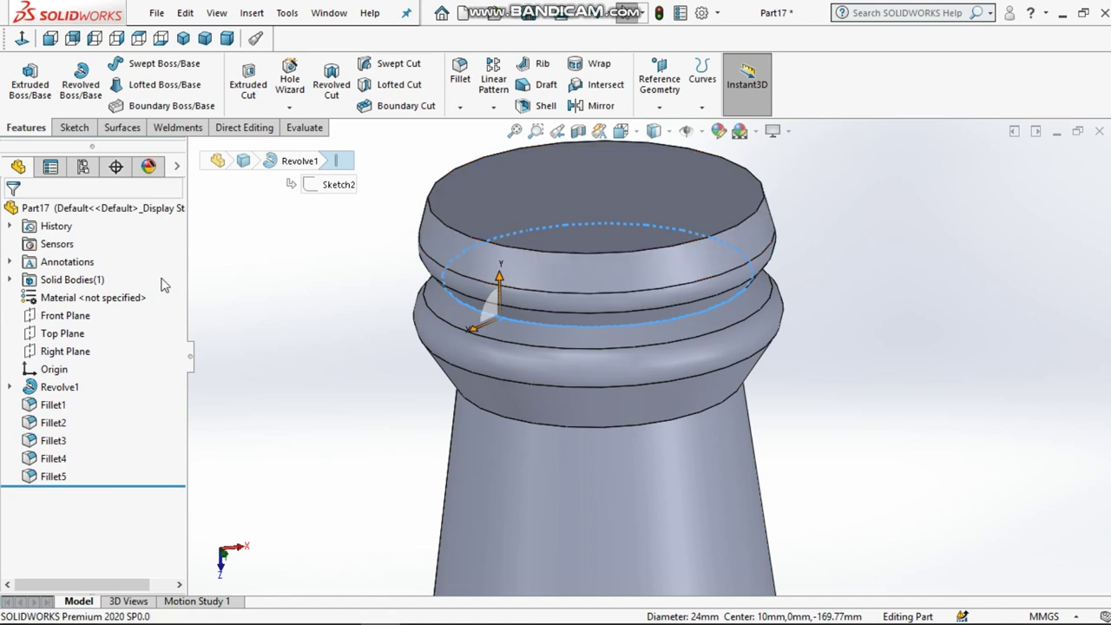
pyautogui.click(460, 78)
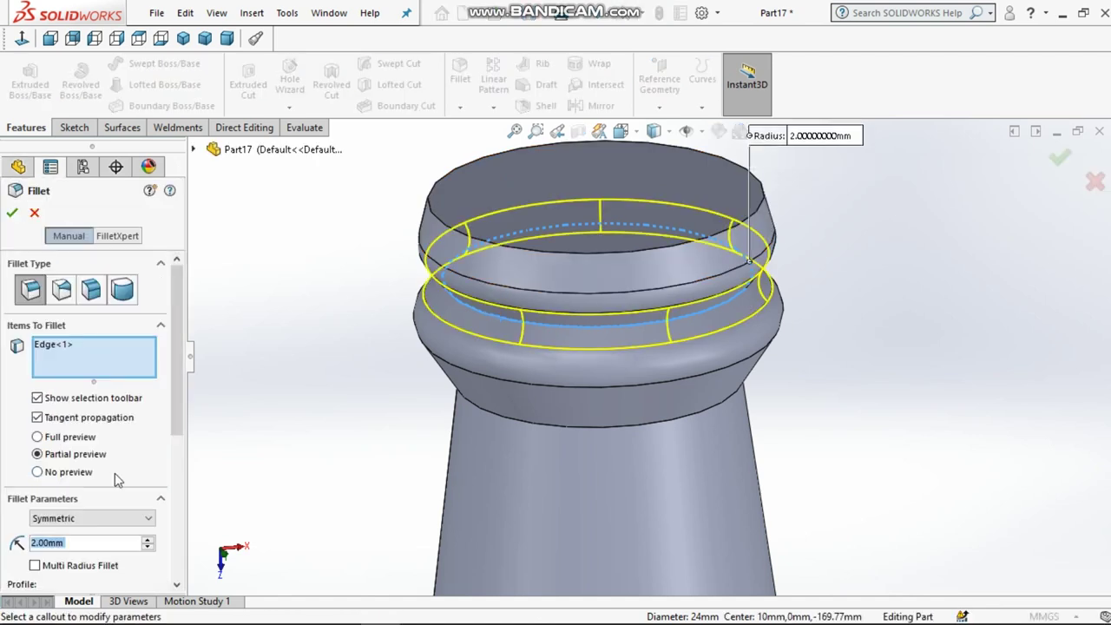
pyautogui.write('1')
pyautogui.press('Return')
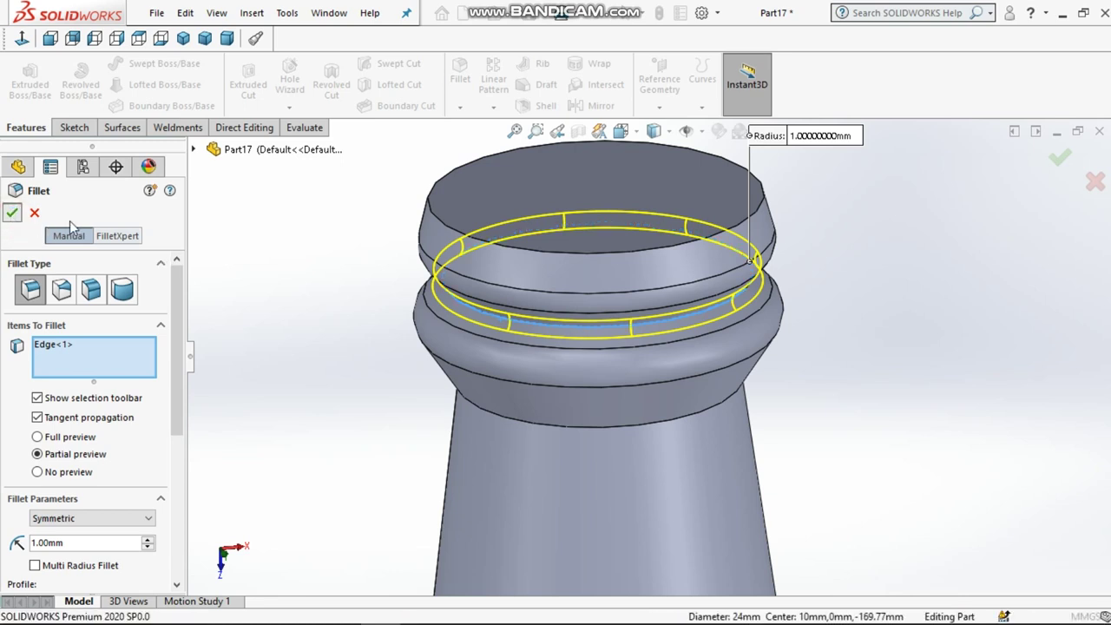
pyautogui.click(288, 265)
# - Shell the bottle with a 1 mm wall, removing the top face of the mouth
pyautogui.click(625, 232)
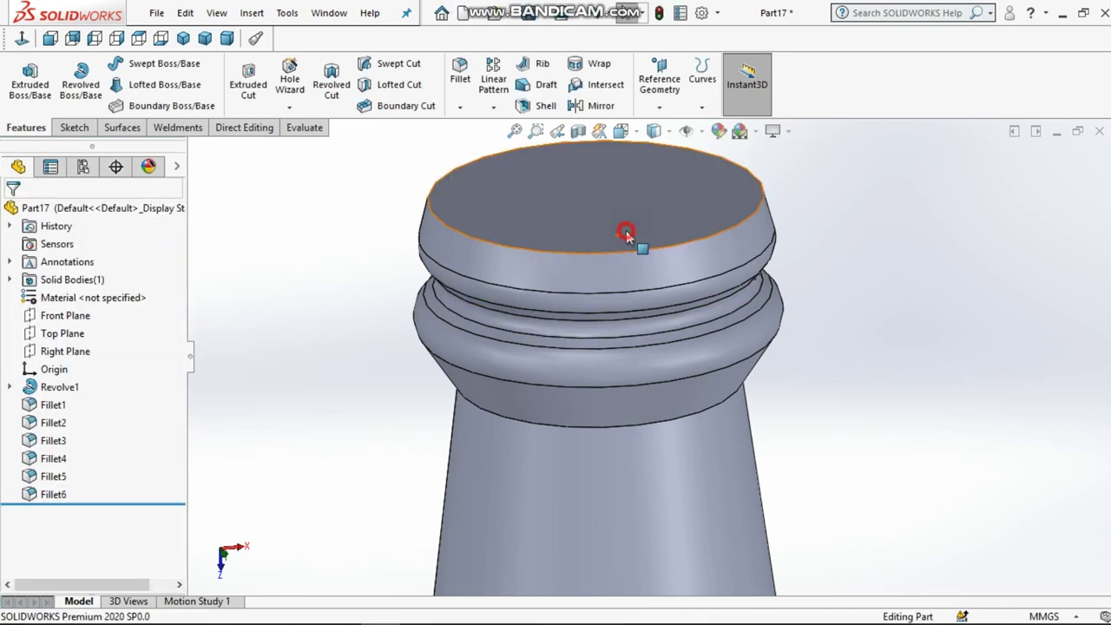
pyautogui.click(530, 105)
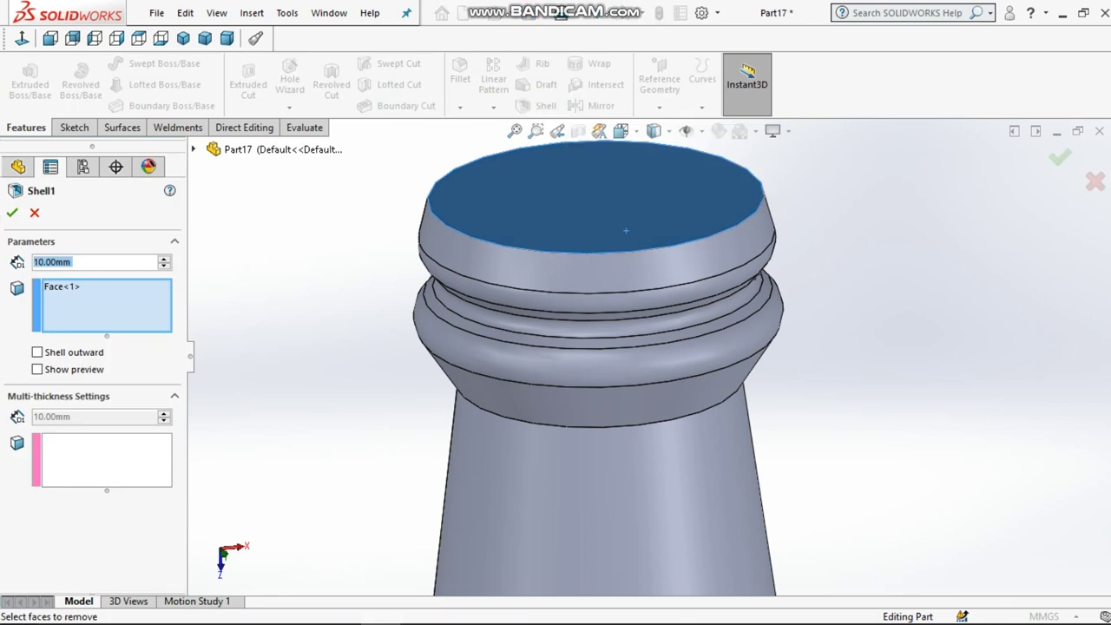
pyautogui.write('3')
pyautogui.click(252, 249)
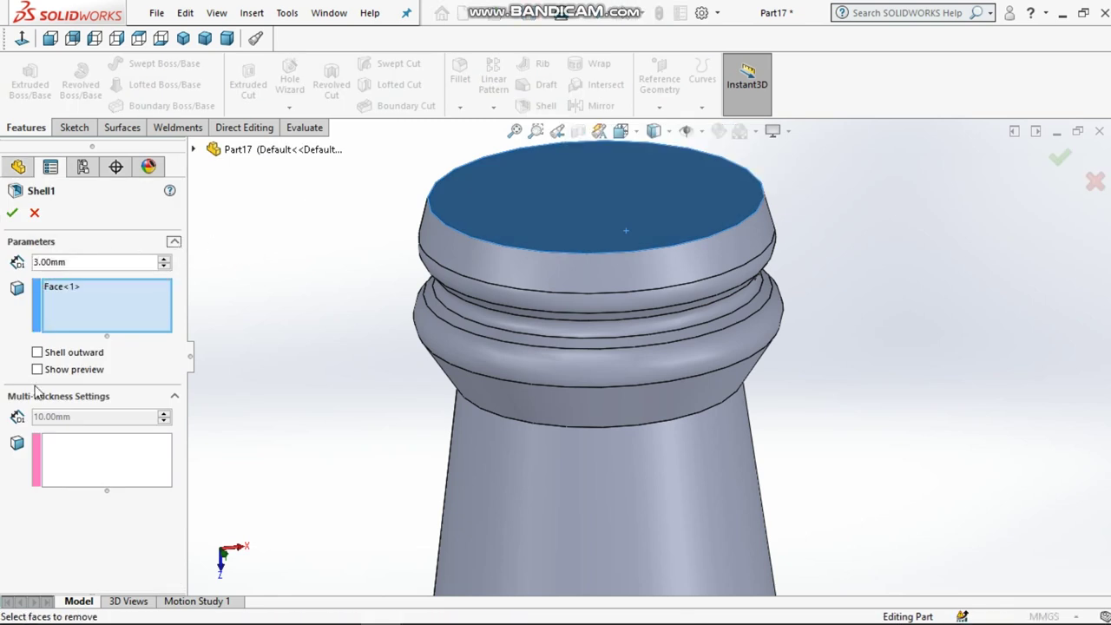
pyautogui.click(37, 370)
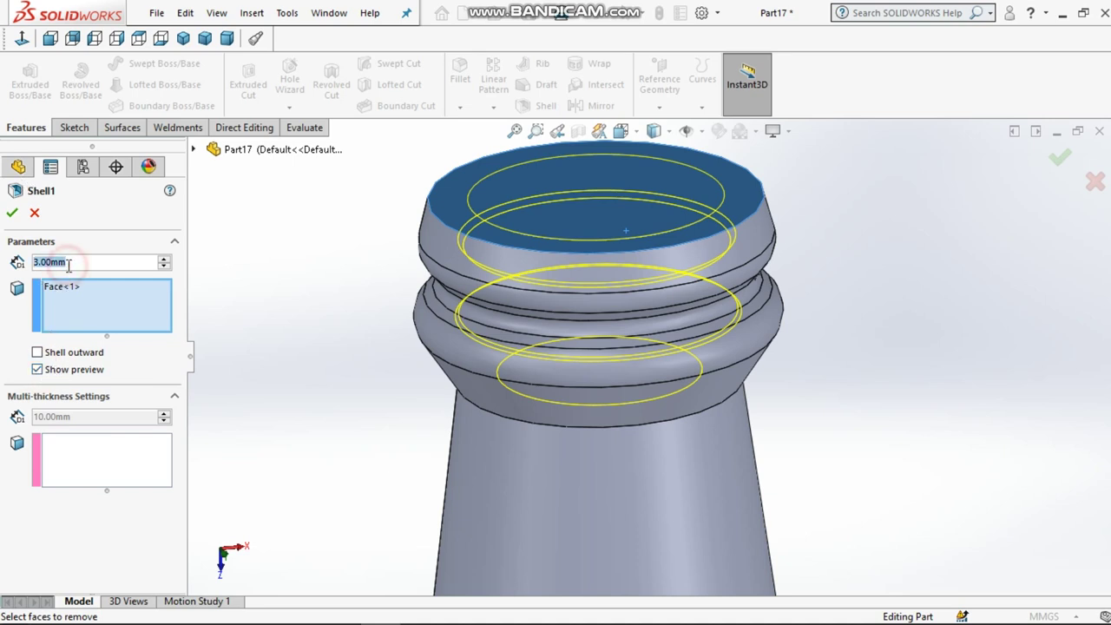
pyautogui.write('1')
pyautogui.click(237, 242)
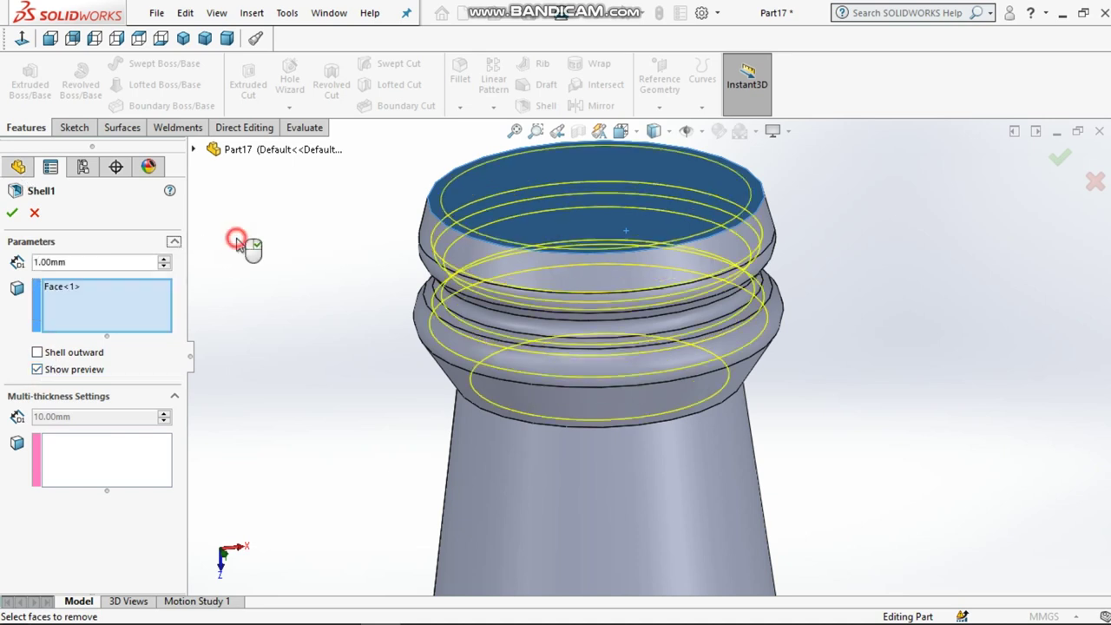
pyautogui.click(12, 213)
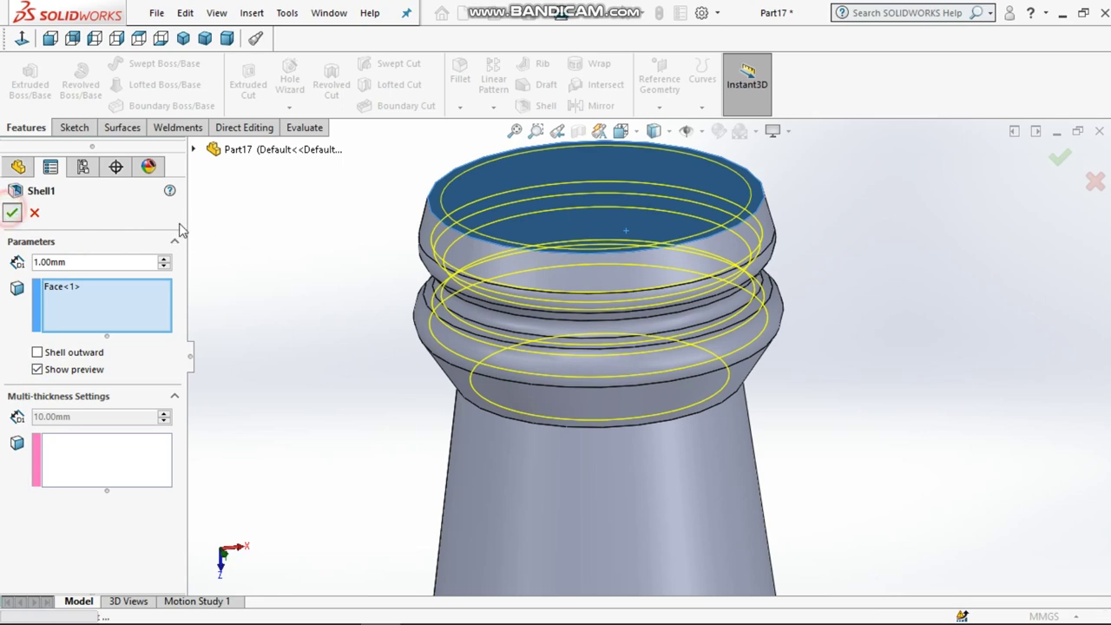
pyautogui.click(231, 227)
# - Set the display style to Shaded without edge lines
pyautogui.scroll(3, 448, 246)
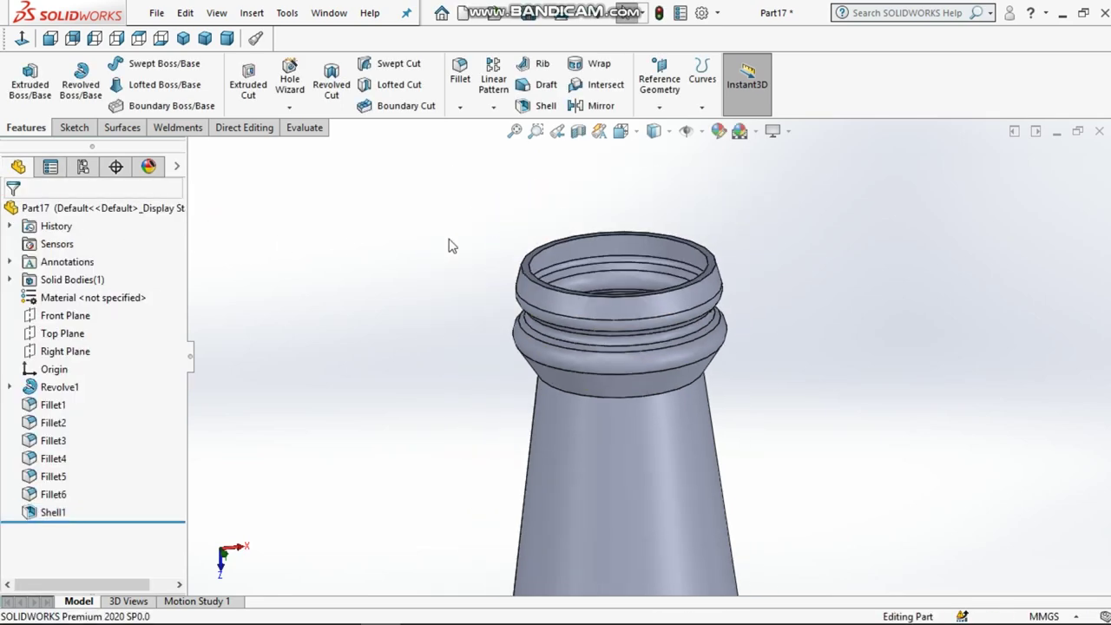
pyautogui.moveTo(446, 287)
pyautogui.mouseDown(button='middle')
pyautogui.moveTo(466, 375)
pyautogui.moveTo(612, 471)
pyautogui.moveTo(660, 546)
pyautogui.moveTo(612, 391)
pyautogui.moveTo(569, 310)
pyautogui.moveTo(608, 364)
pyautogui.moveTo(705, 300)
pyautogui.mouseUp(button='middle')
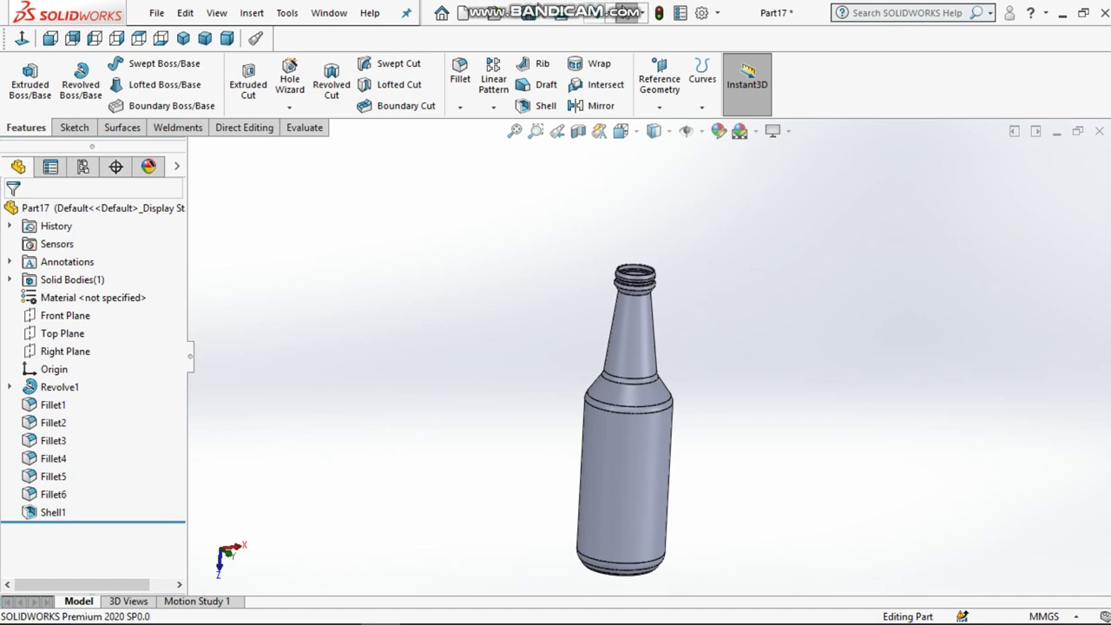
pyautogui.click(653, 132)
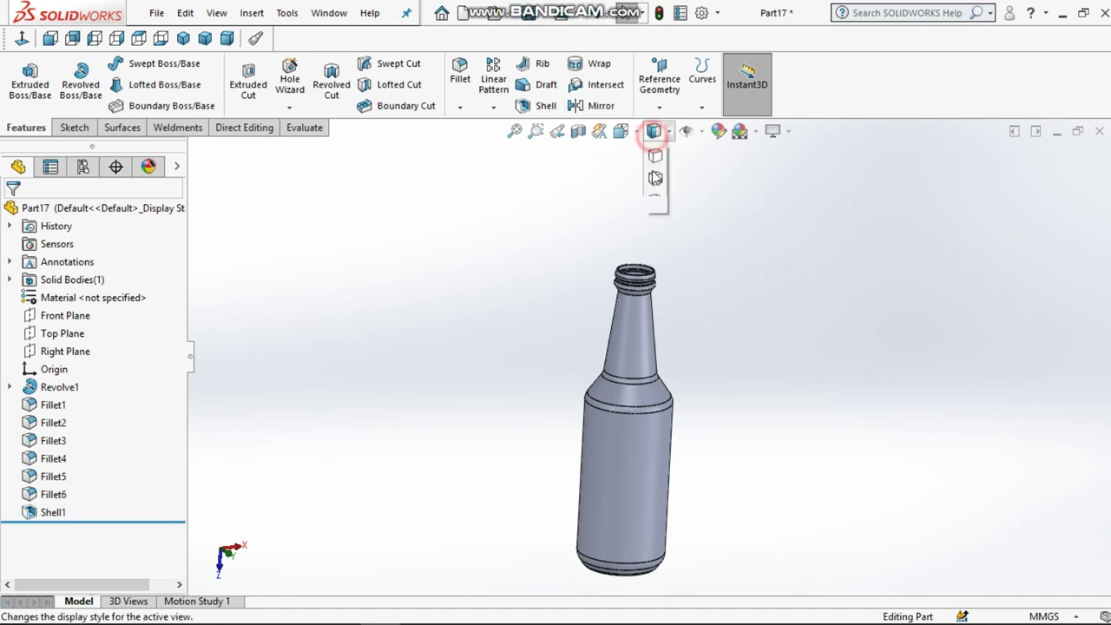
pyautogui.click(655, 184)
# - Orbit the bottle upright and look down into the open neck
pyautogui.moveTo(683, 327)
pyautogui.mouseDown(button='middle')
pyautogui.moveTo(620, 442)
pyautogui.moveTo(550, 281)
pyautogui.moveTo(555, 392)
pyautogui.moveTo(718, 380)
pyautogui.moveTo(714, 520)
pyautogui.moveTo(781, 366)
pyautogui.mouseUp(button='middle')
pyautogui.scroll(-3, 642, 412)
pyautogui.scroll(-2, 655, 413)
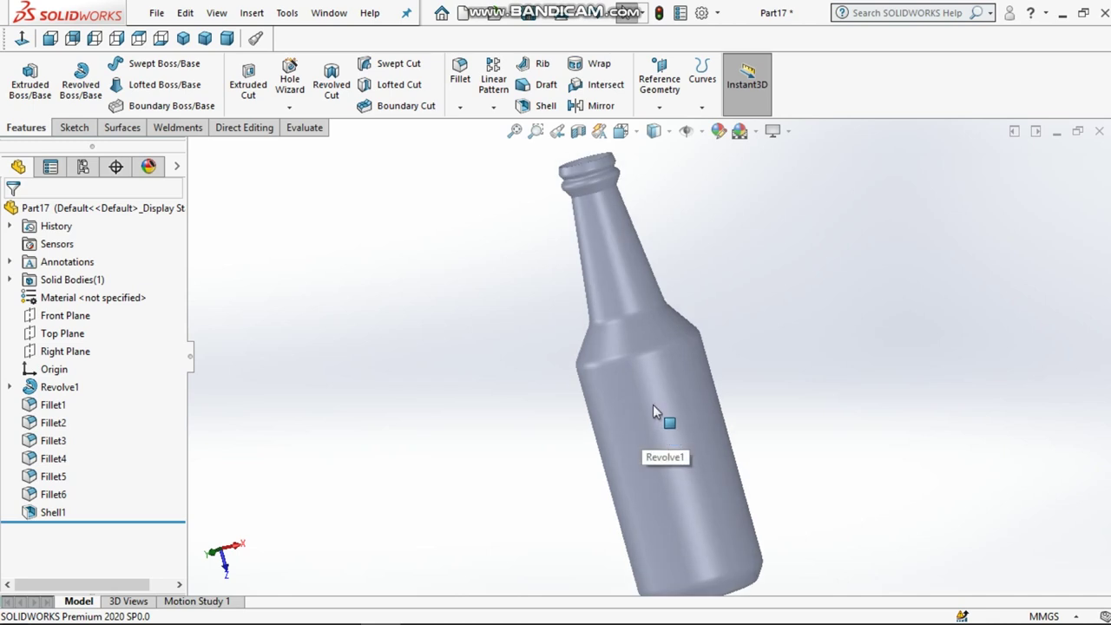
pyautogui.moveTo(653, 404)
pyautogui.mouseDown(button='middle')
pyautogui.moveTo(727, 533)
pyautogui.moveTo(702, 521)
pyautogui.moveTo(675, 376)
pyautogui.moveTo(719, 377)
pyautogui.mouseUp(button='middle')
pyautogui.click(787, 275)
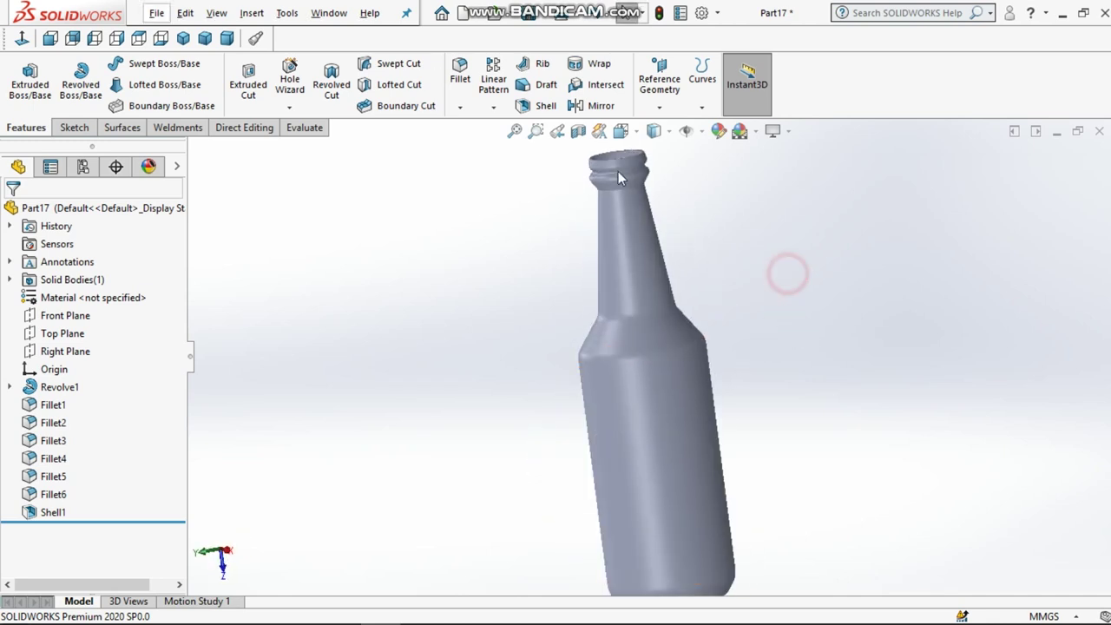
# - Step through trimetric and dimetric views, finishing on isometric
pyautogui.click(206, 41)
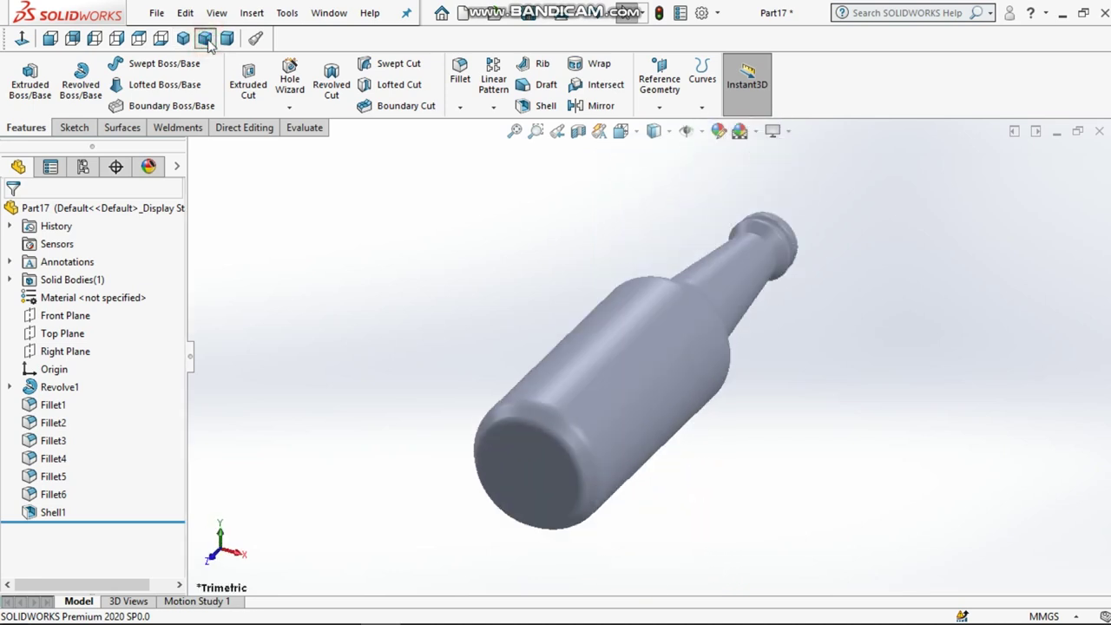
pyautogui.click(226, 39)
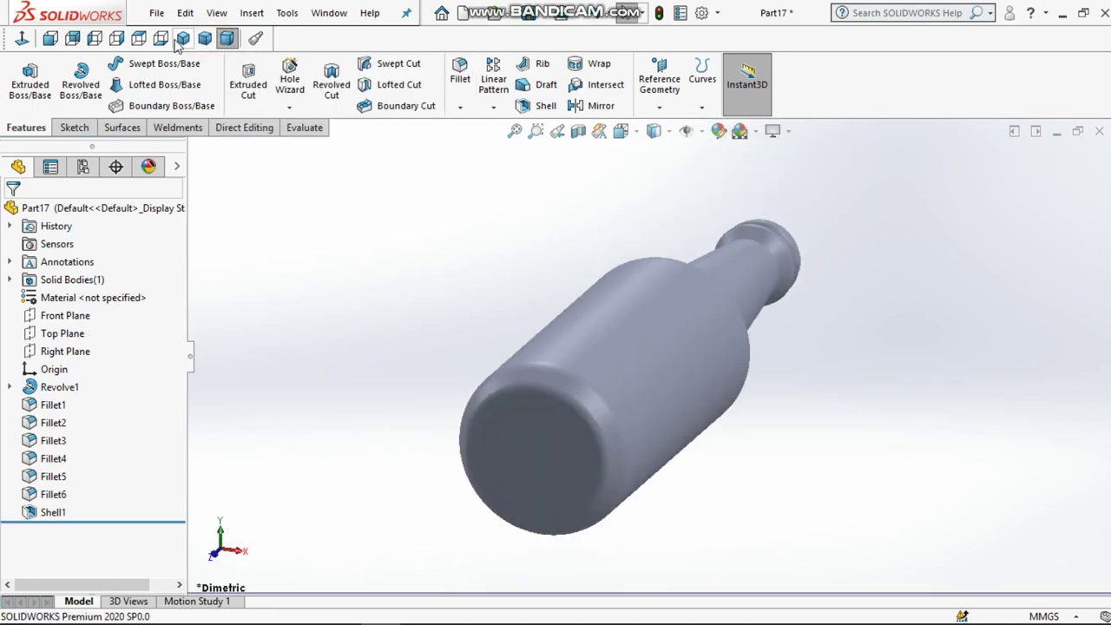
pyautogui.click(183, 40)
pyautogui.click(430, 250)
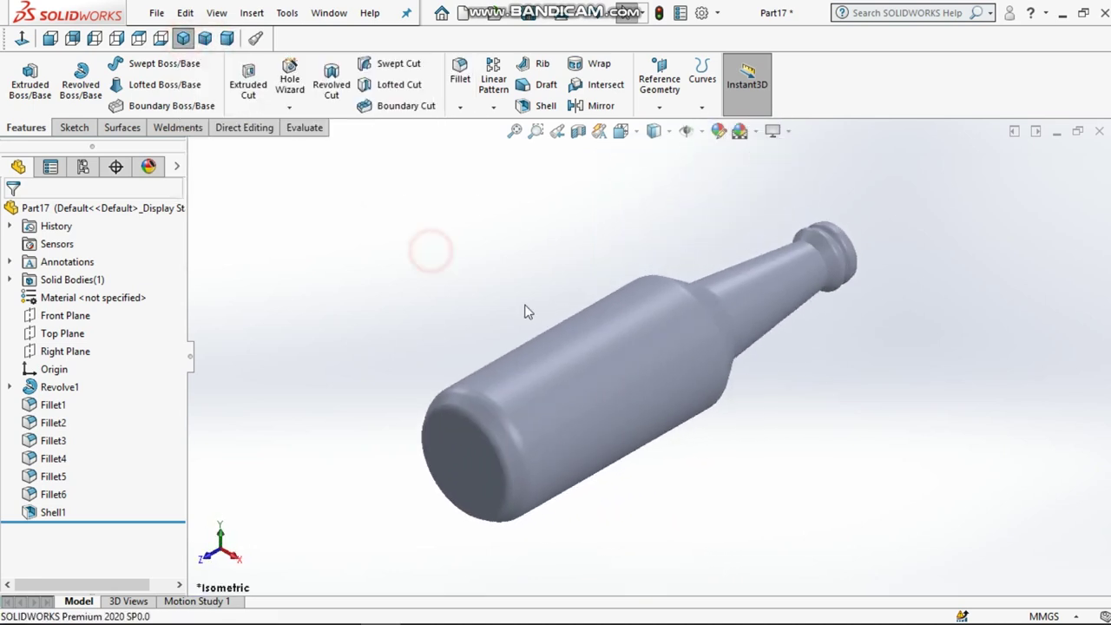